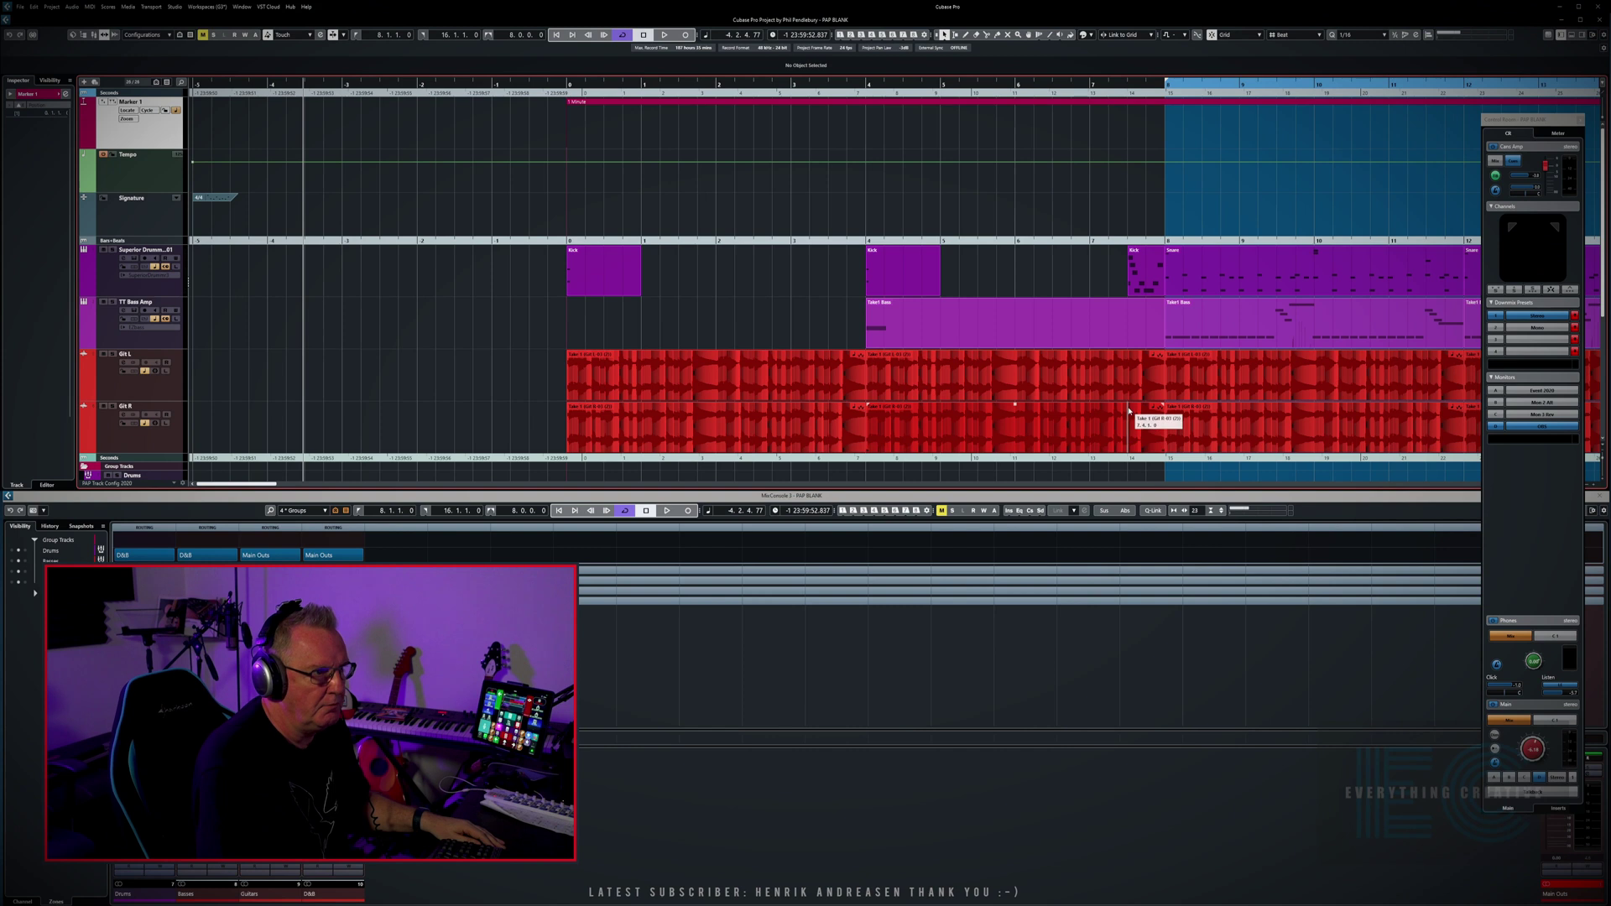
Step: Set the cycle to the first Git L and Git R guitar events, then play it once
mouse_move(536, 377)
mouse_down()
mouse_move(908, 451)
mouse_move(845, 445)
mouse_up()
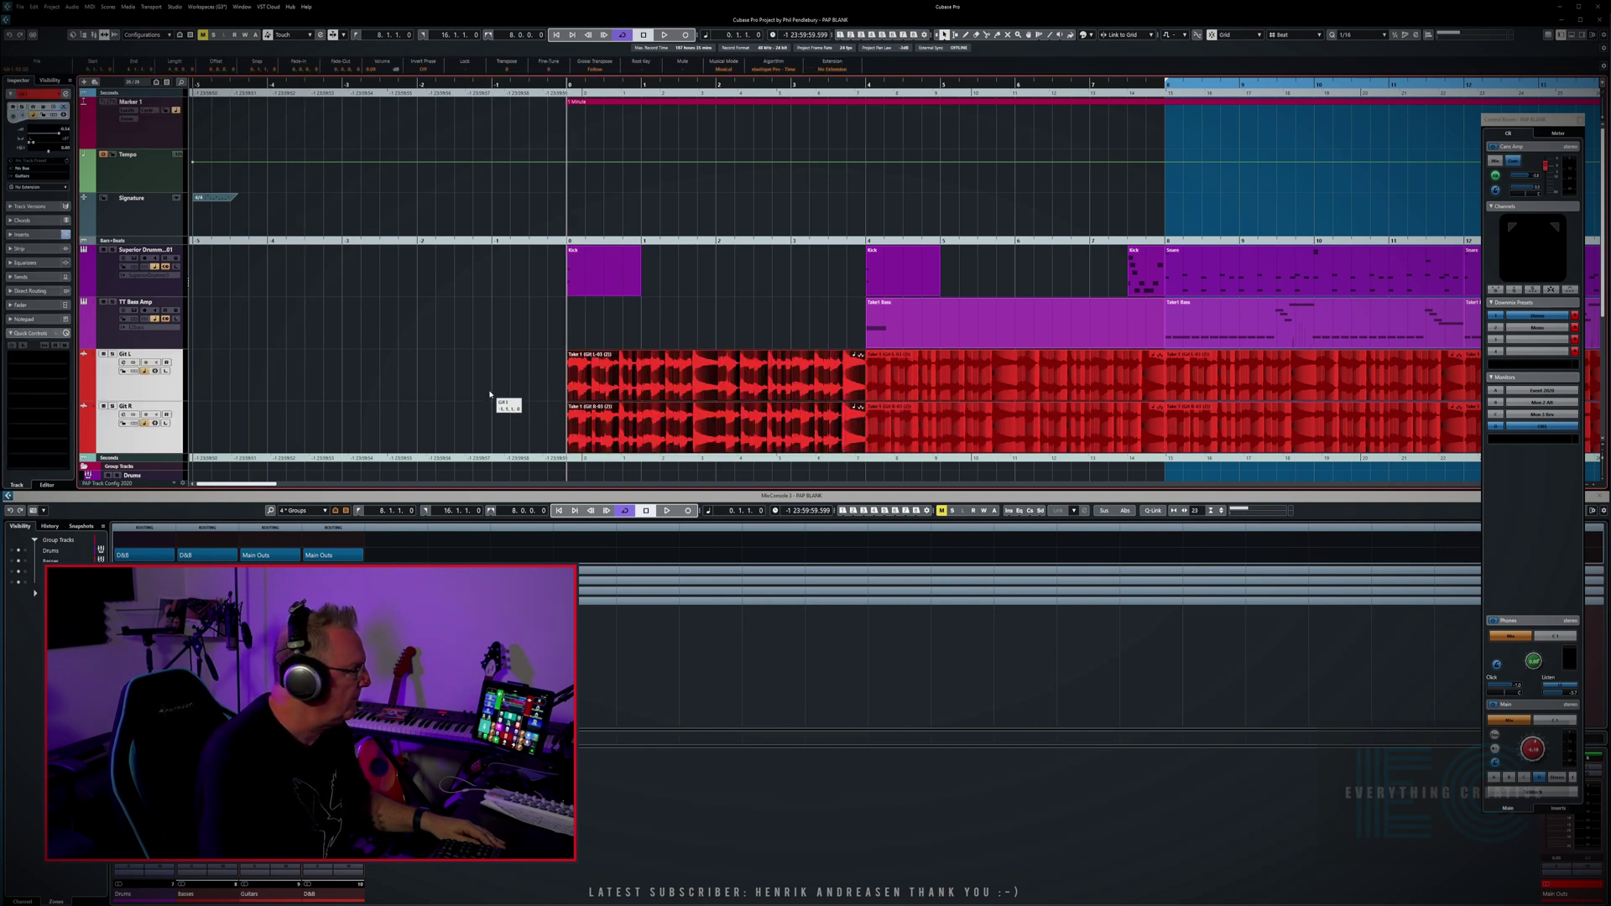
key(KP_1)
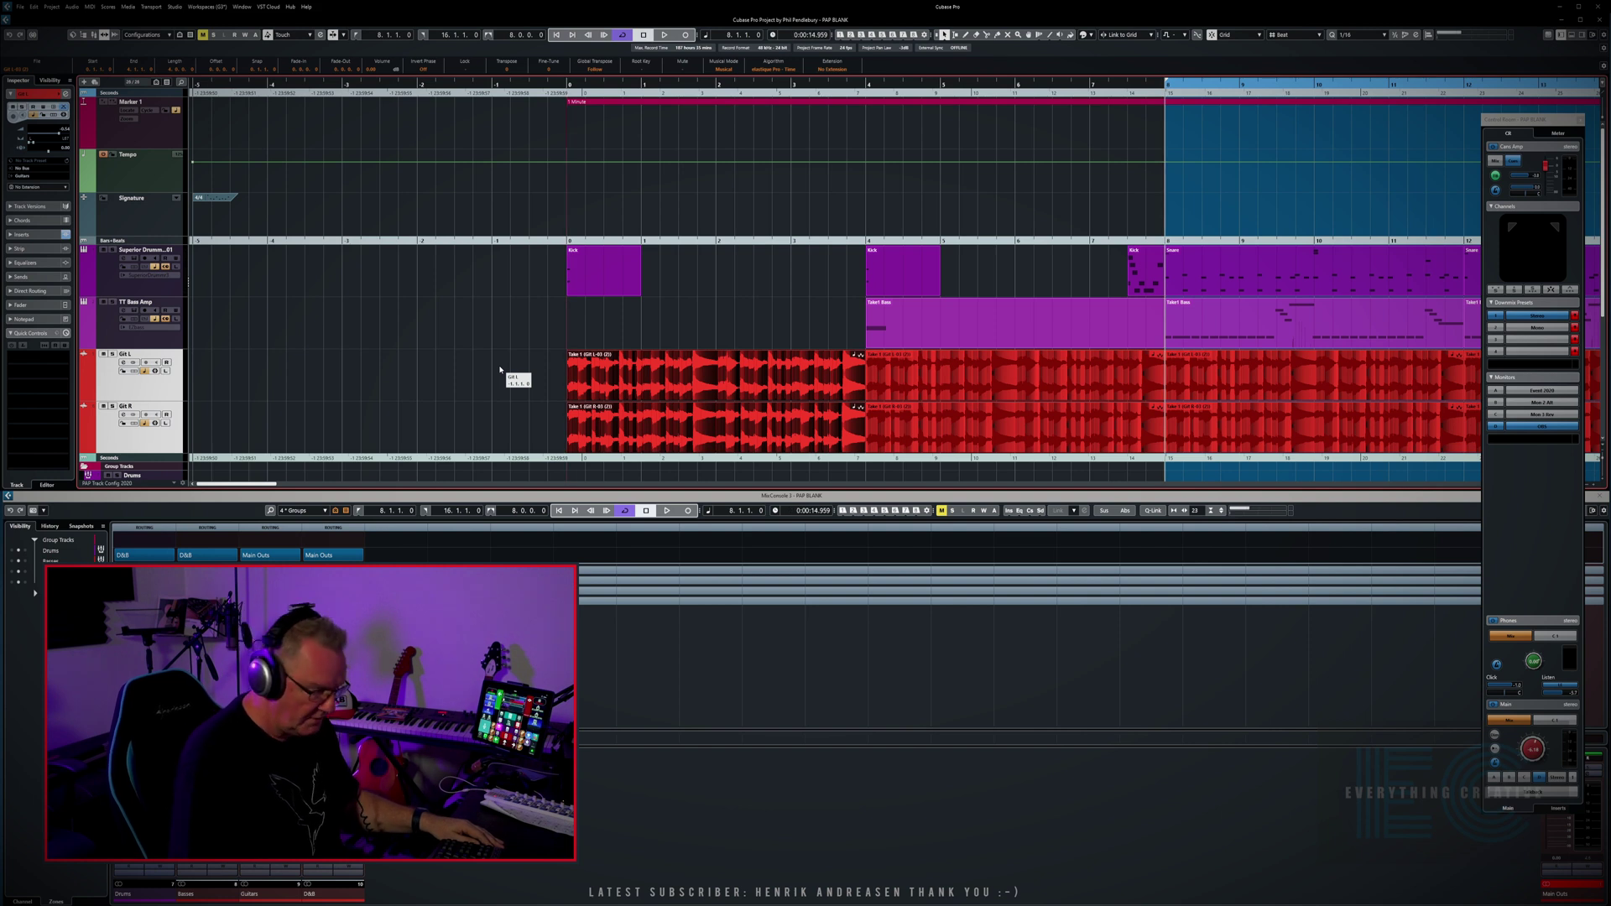
key(p)
key(KP_1)
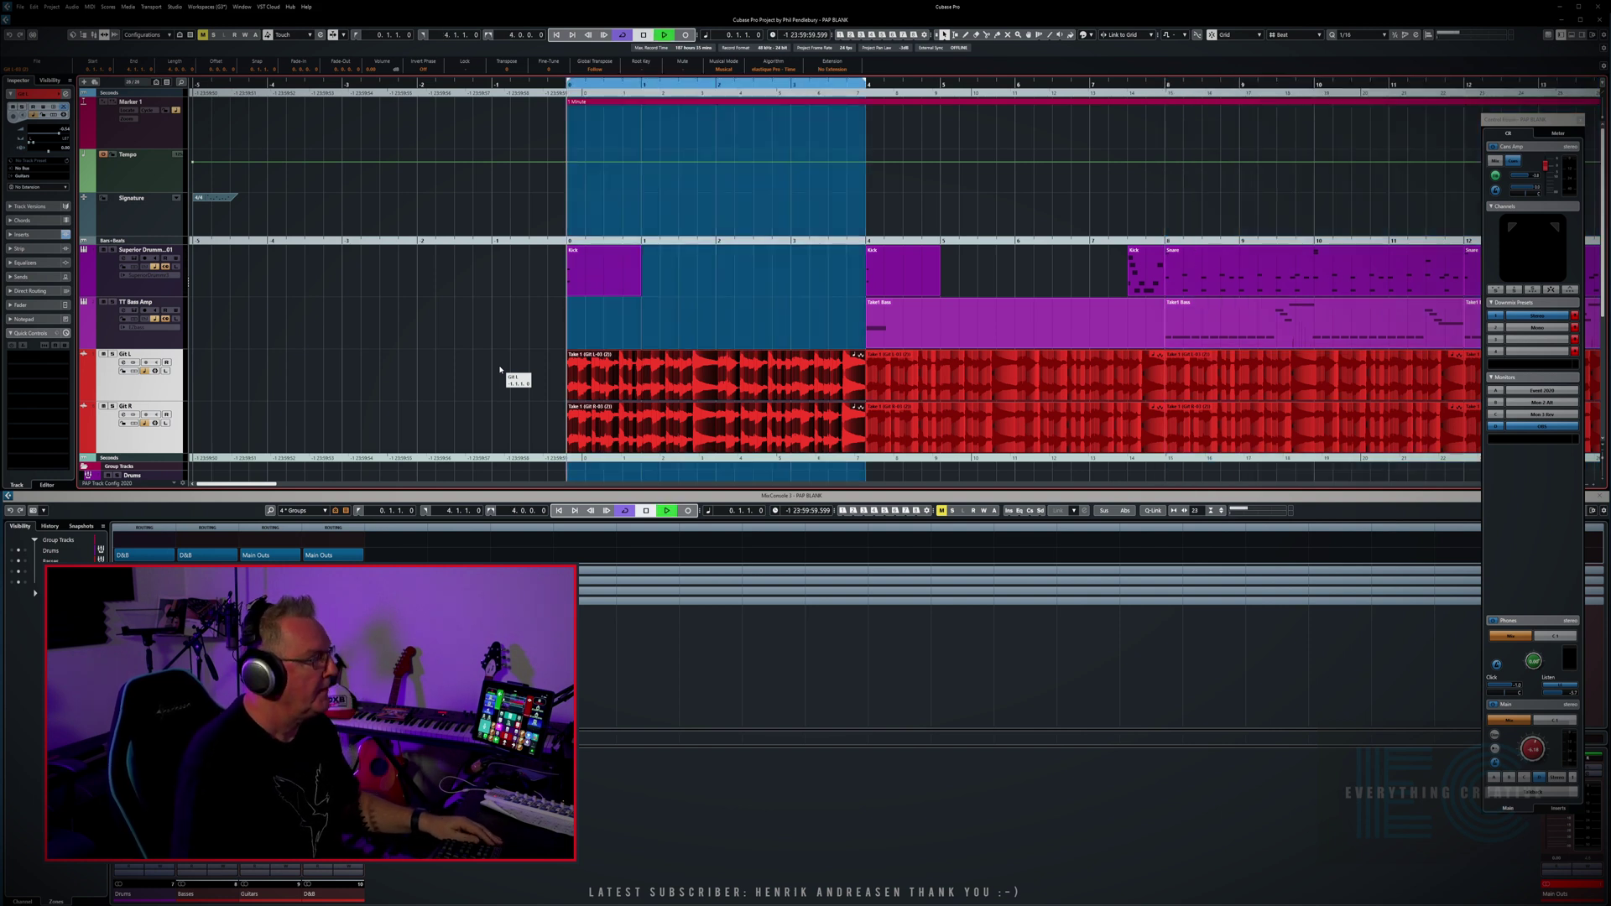
key(space)
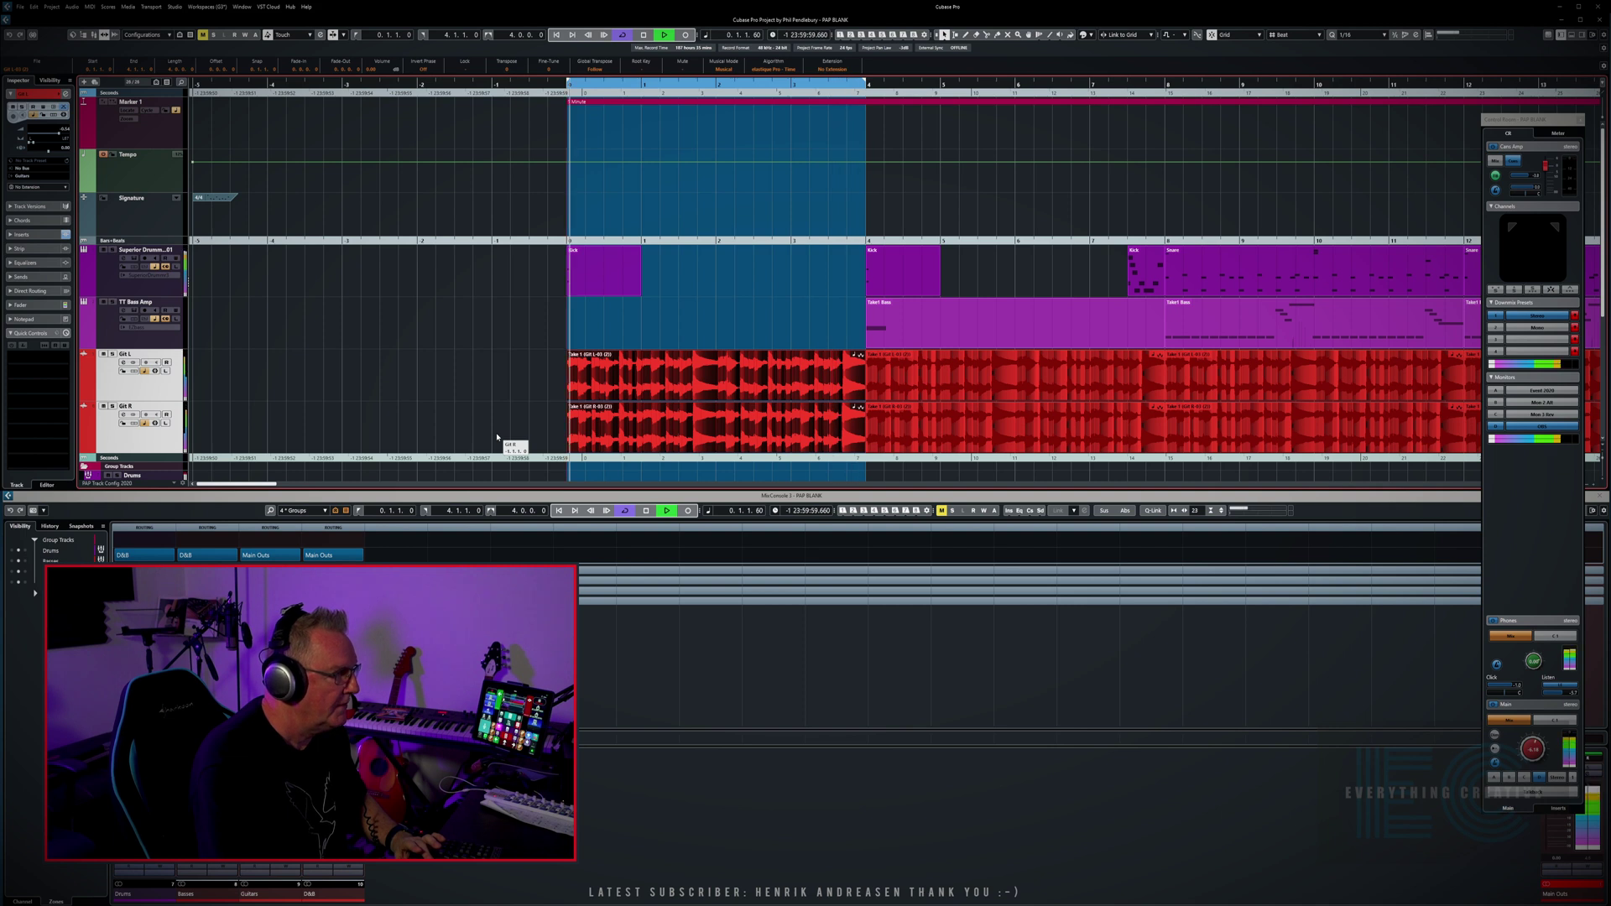
key(space)
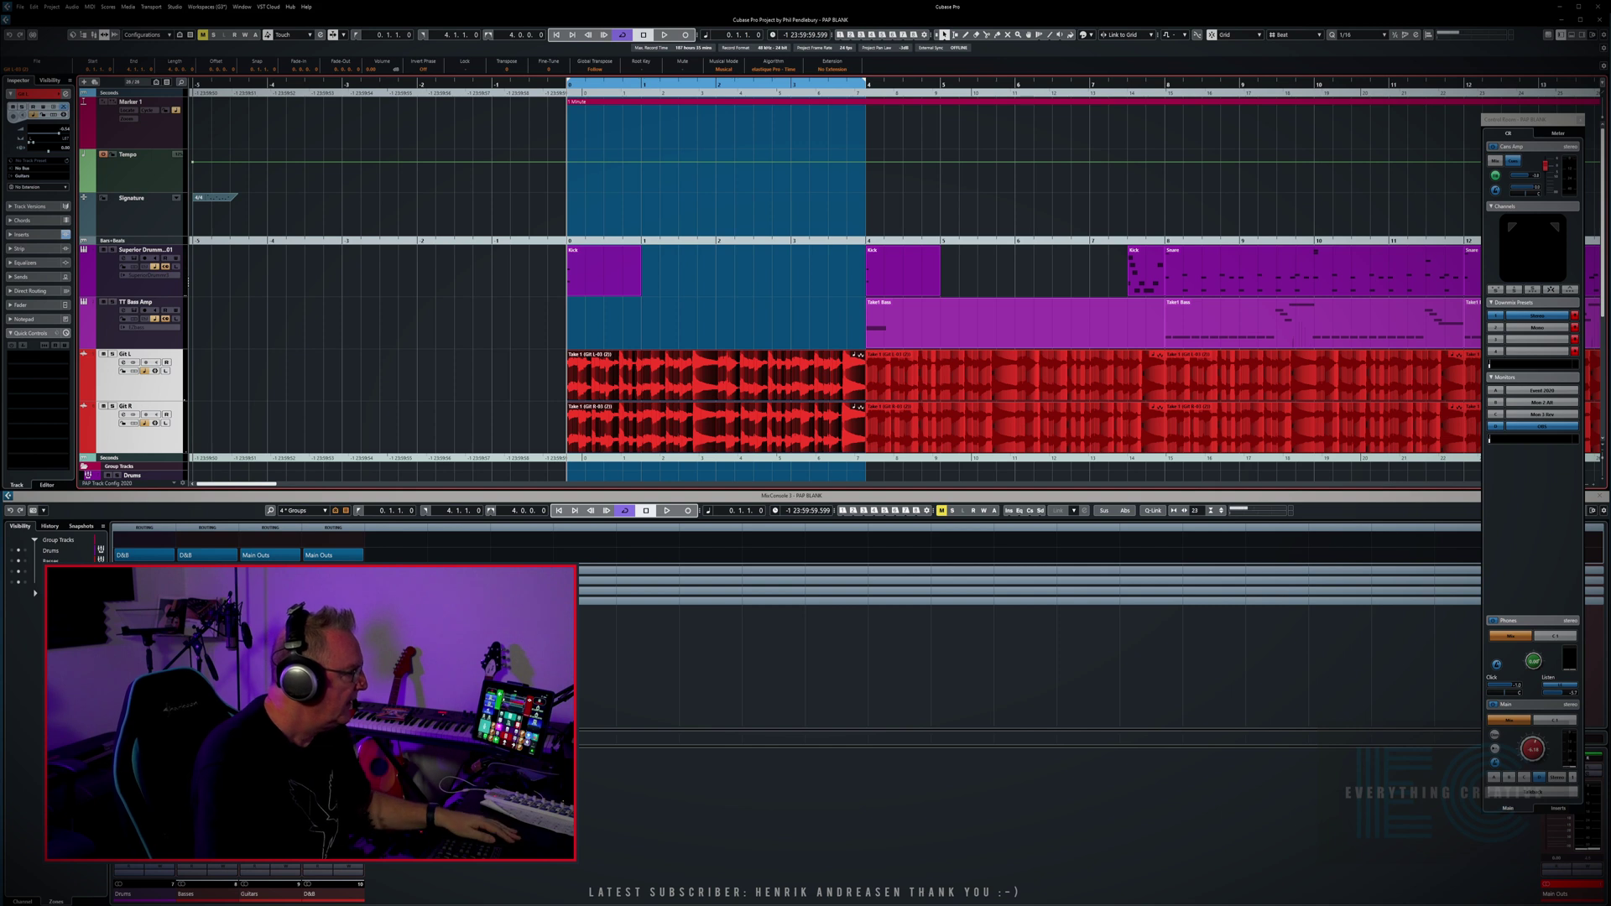
Step: Show the guitar channels' amp inserts in the MixConsole window, play the loop, then close it
key(F3)
mouse_move(269, 561)
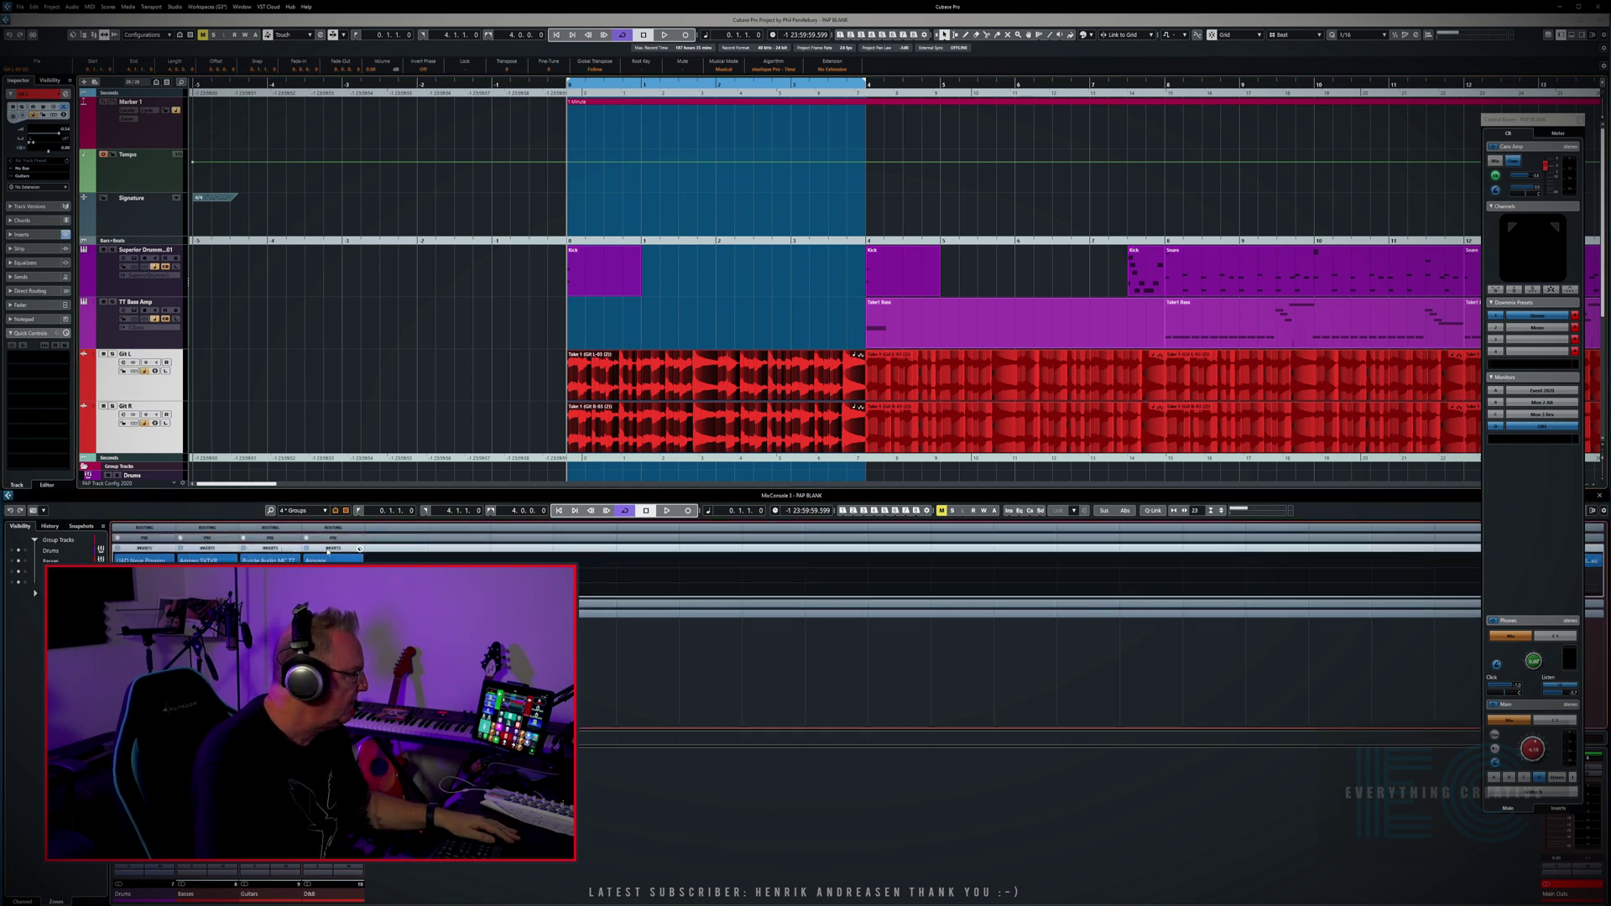
click(327, 550)
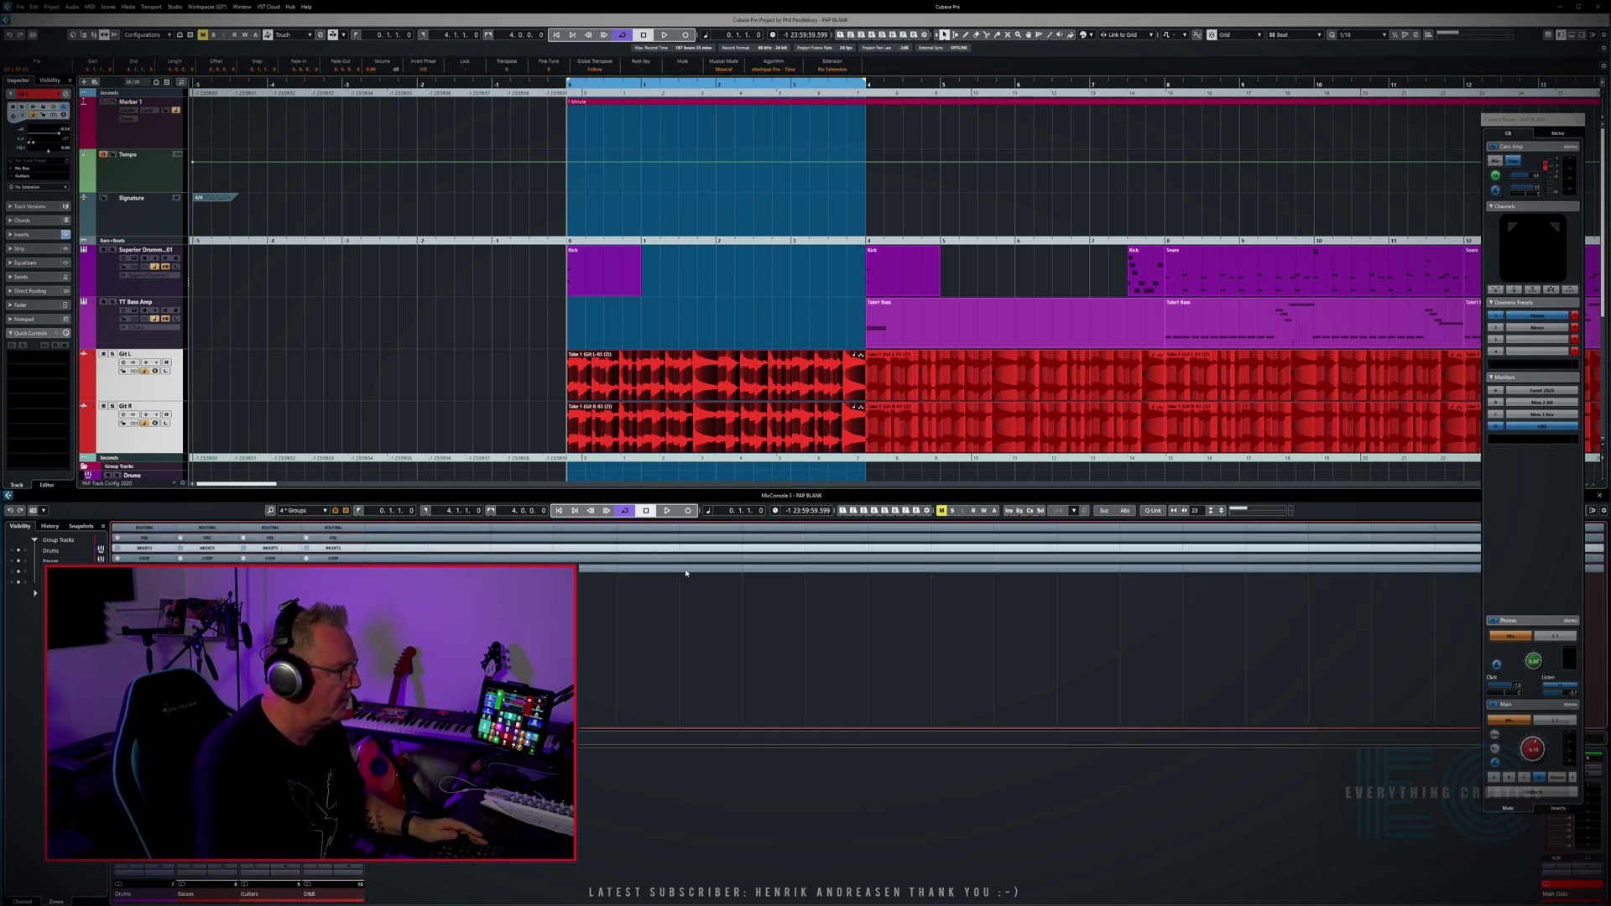
key(F3)
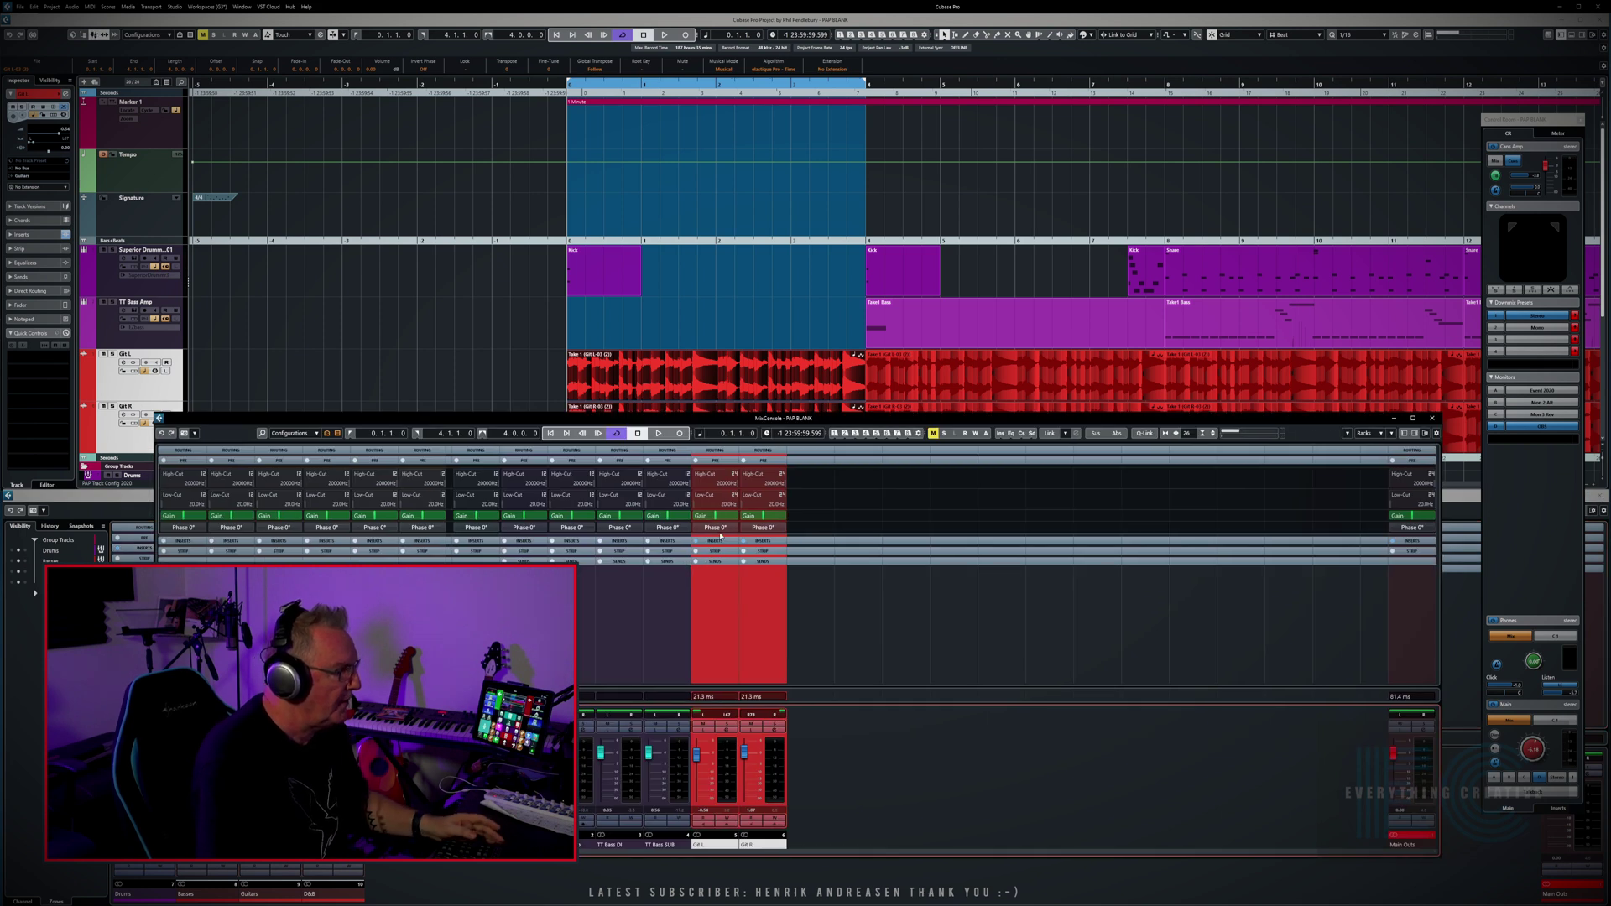
click(717, 542)
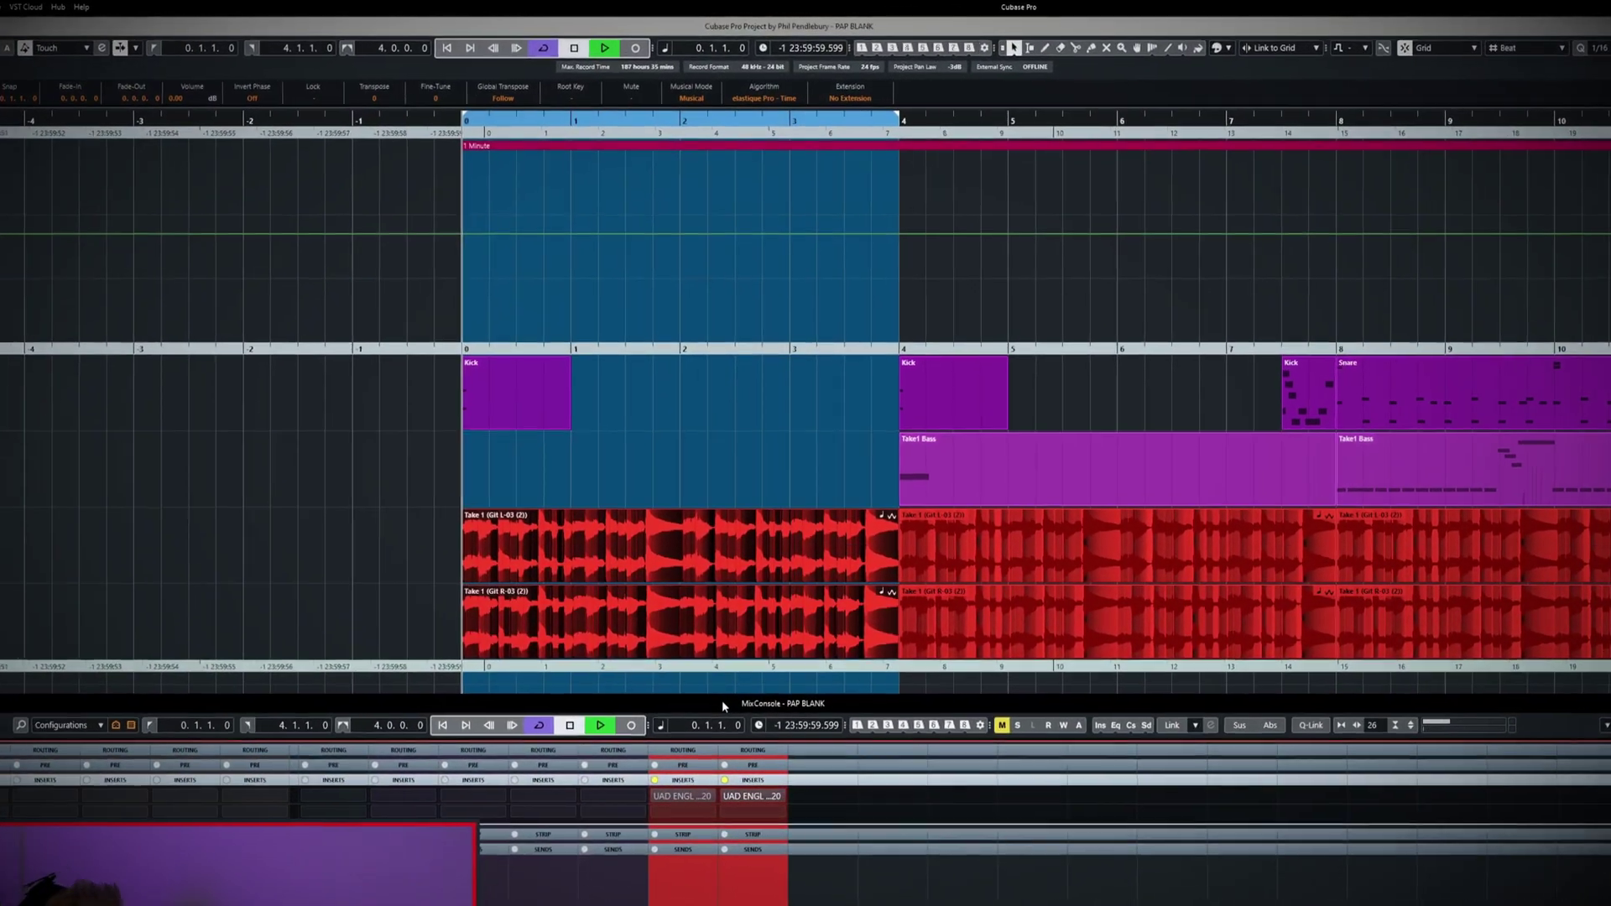
key(space)
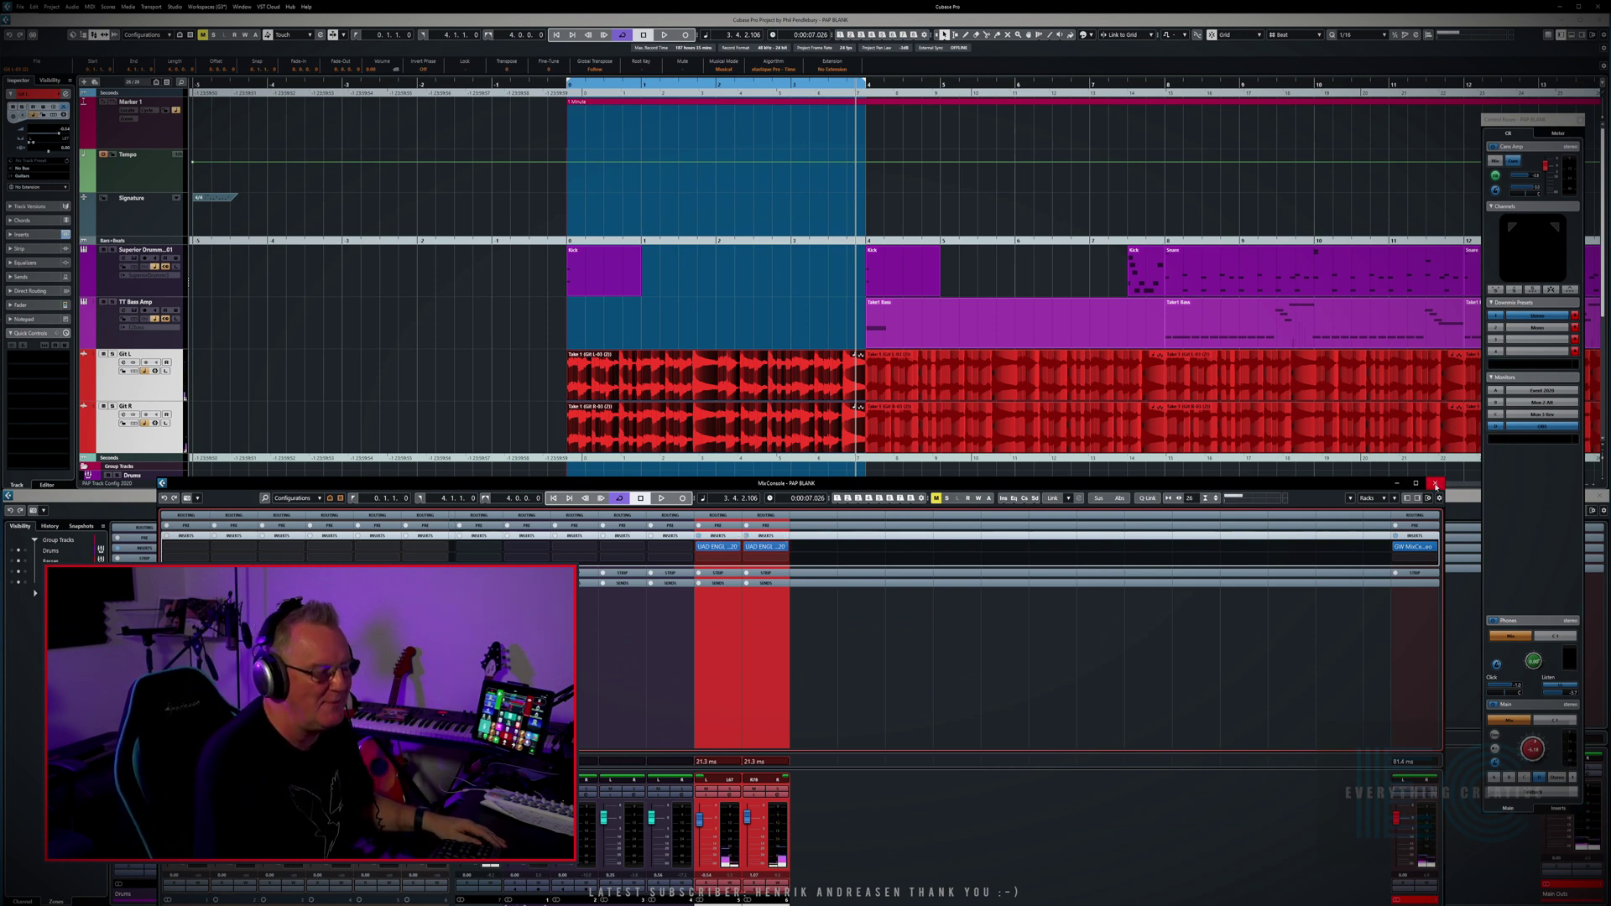
click(1436, 485)
click(522, 363)
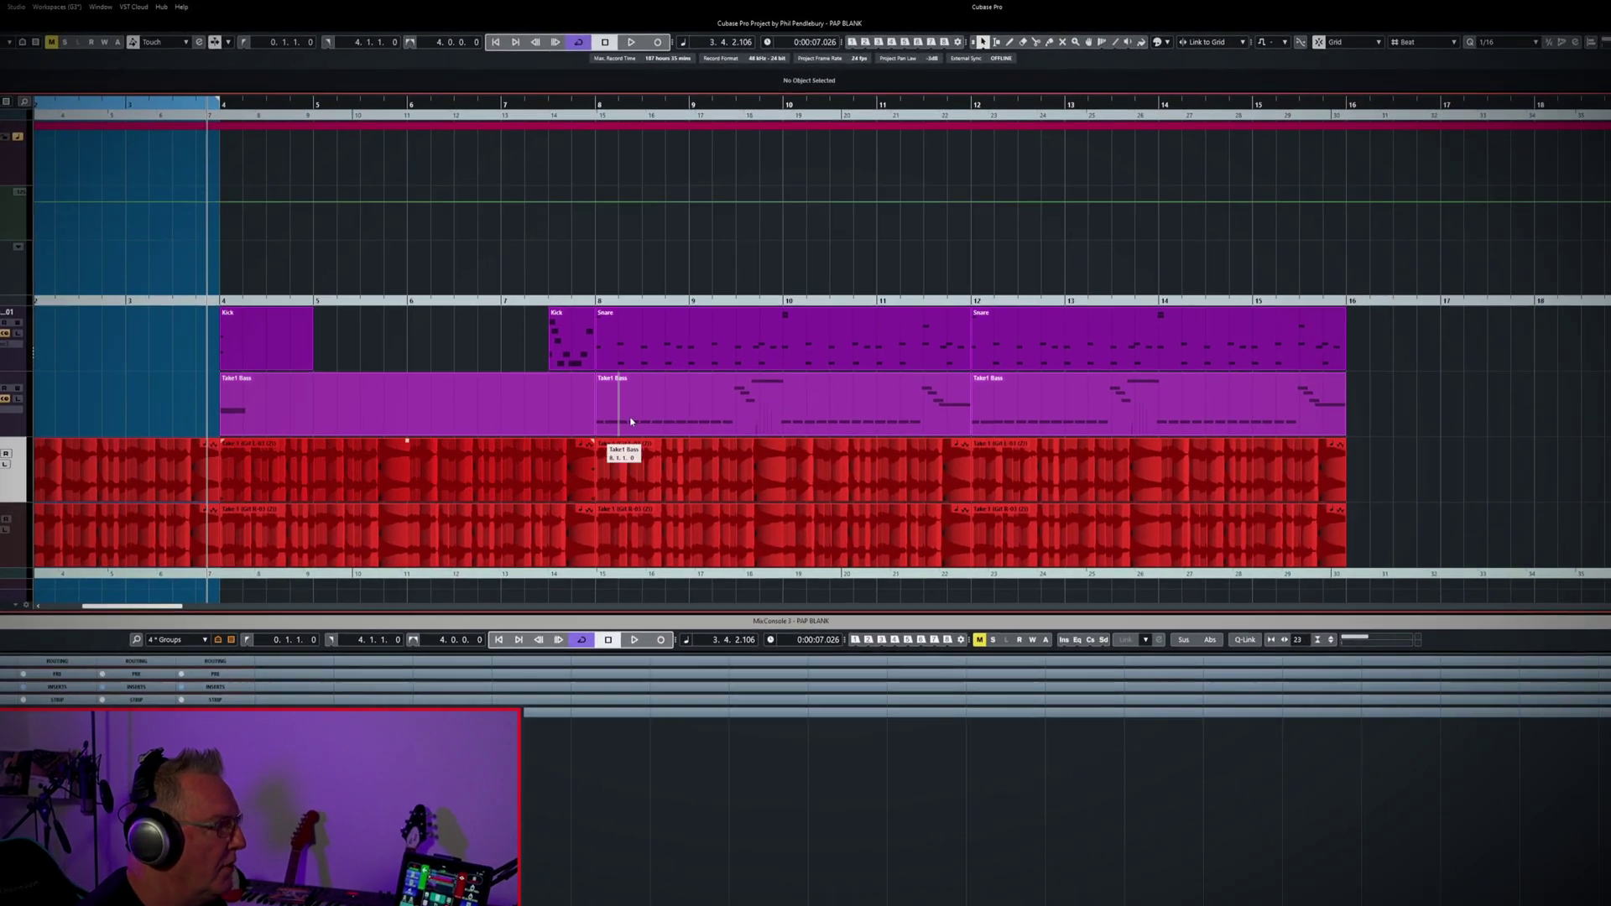
Step: Loop bars 8–12 from the first Snare part, play it, then deselect
click(738, 344)
key(p)
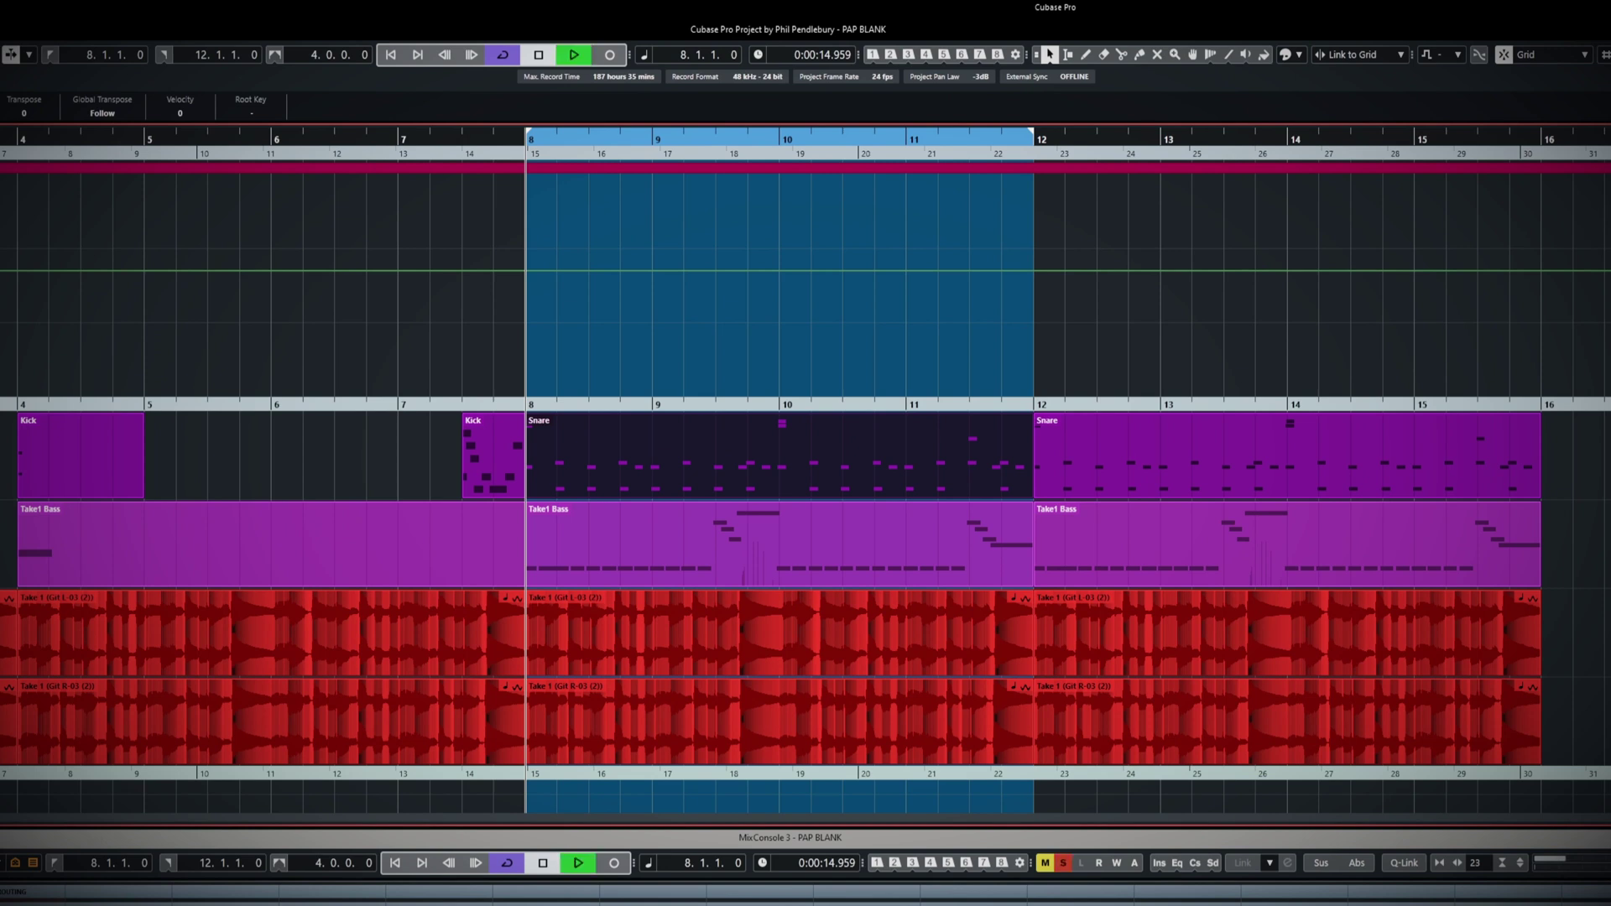
key(space)
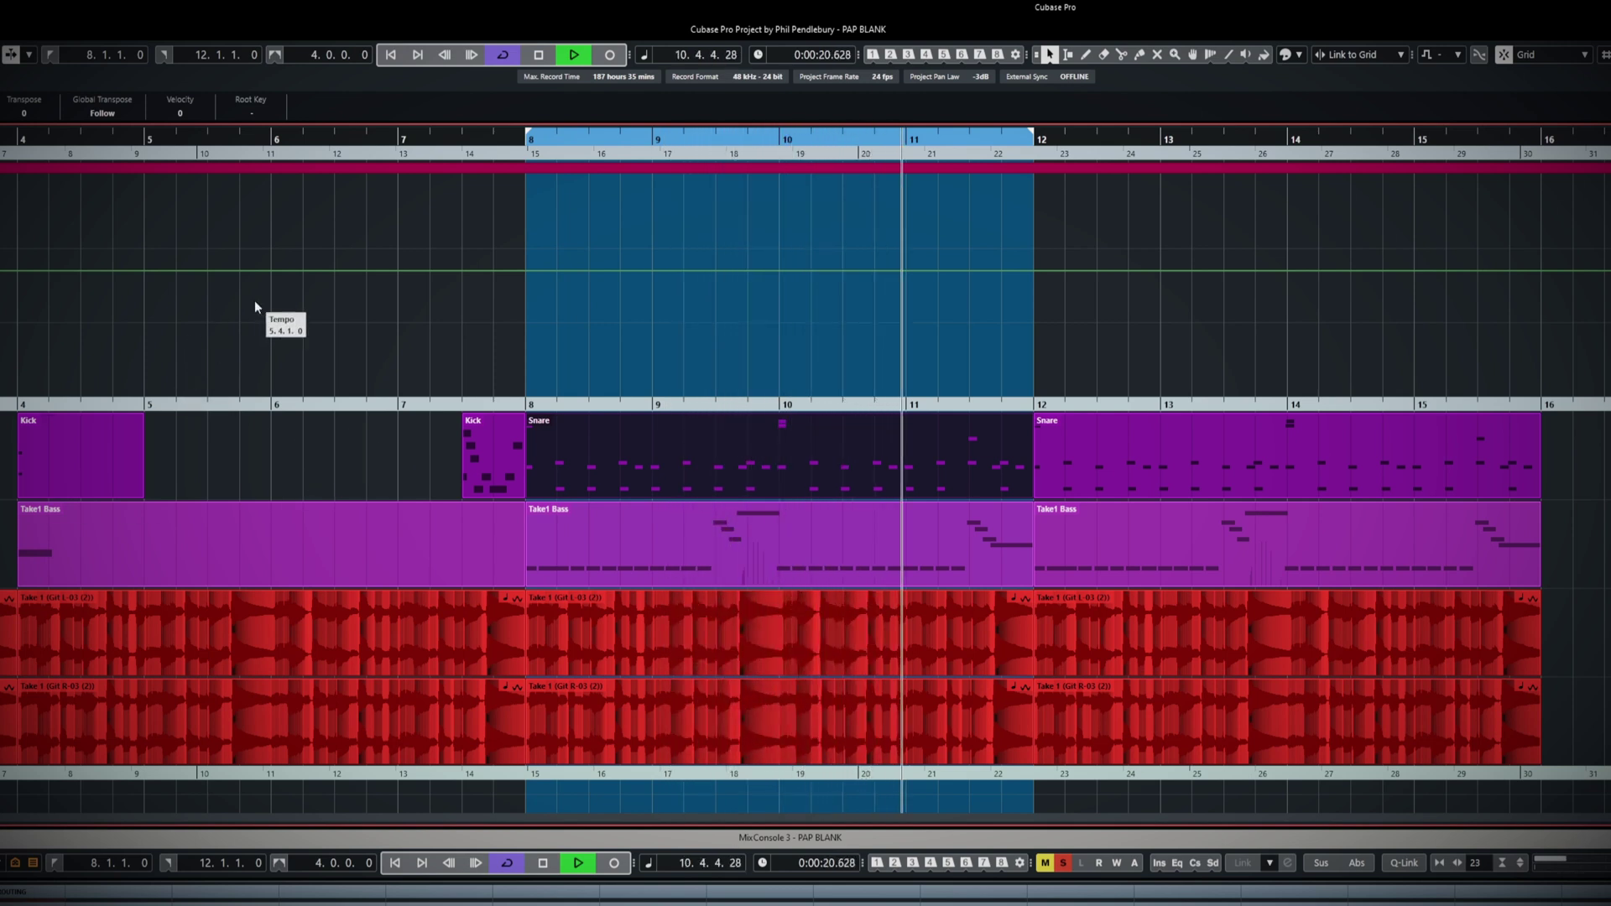
key(space)
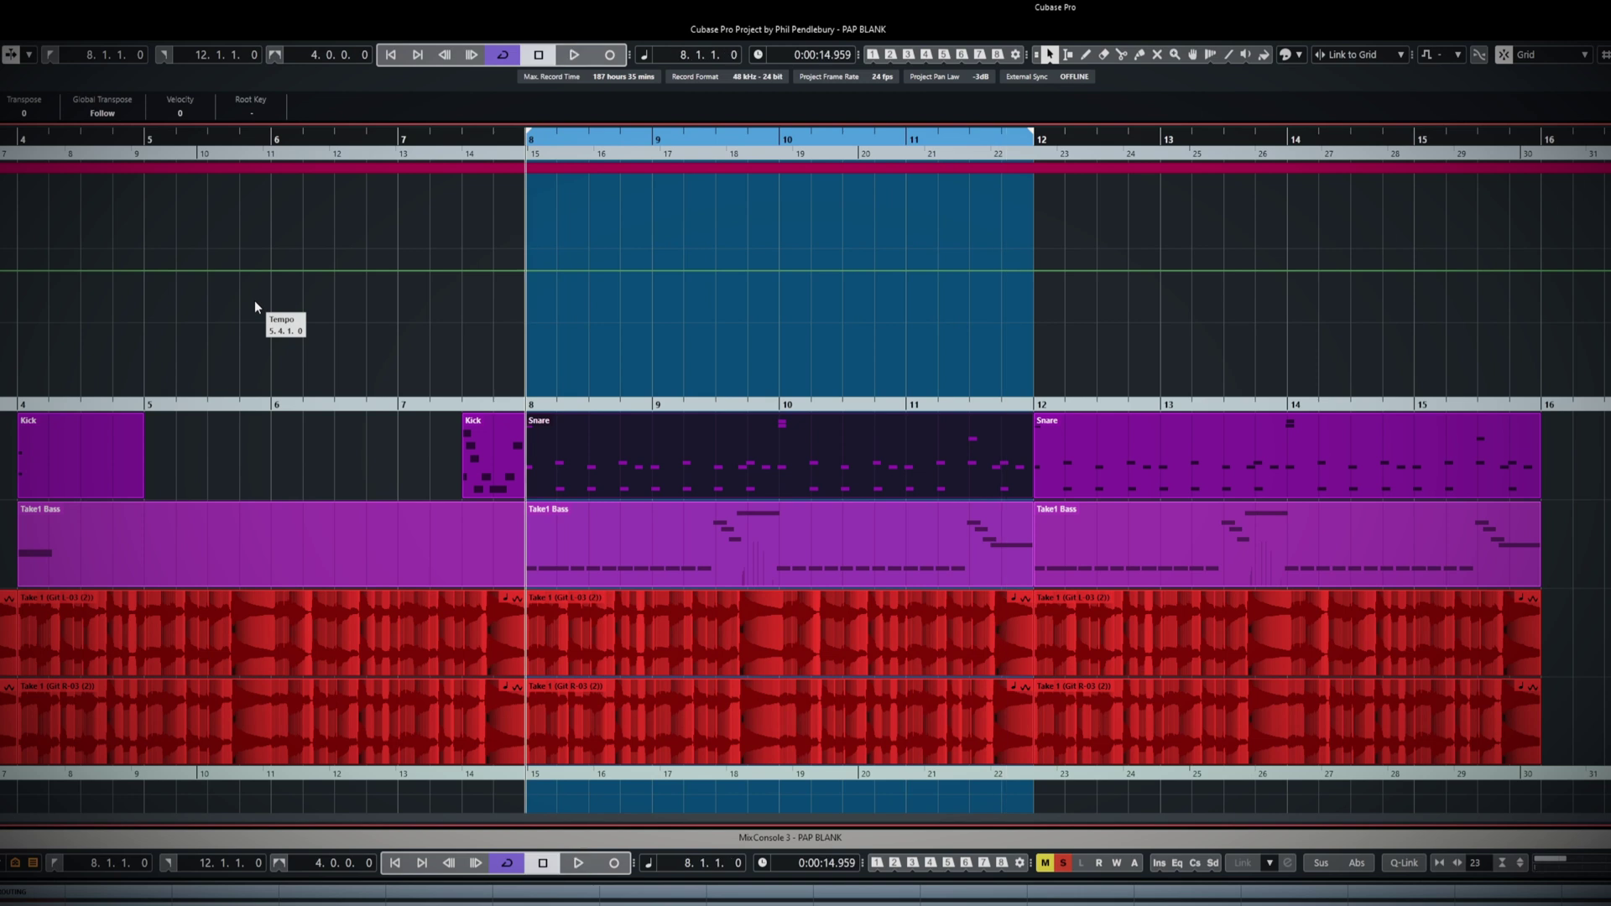
click(254, 301)
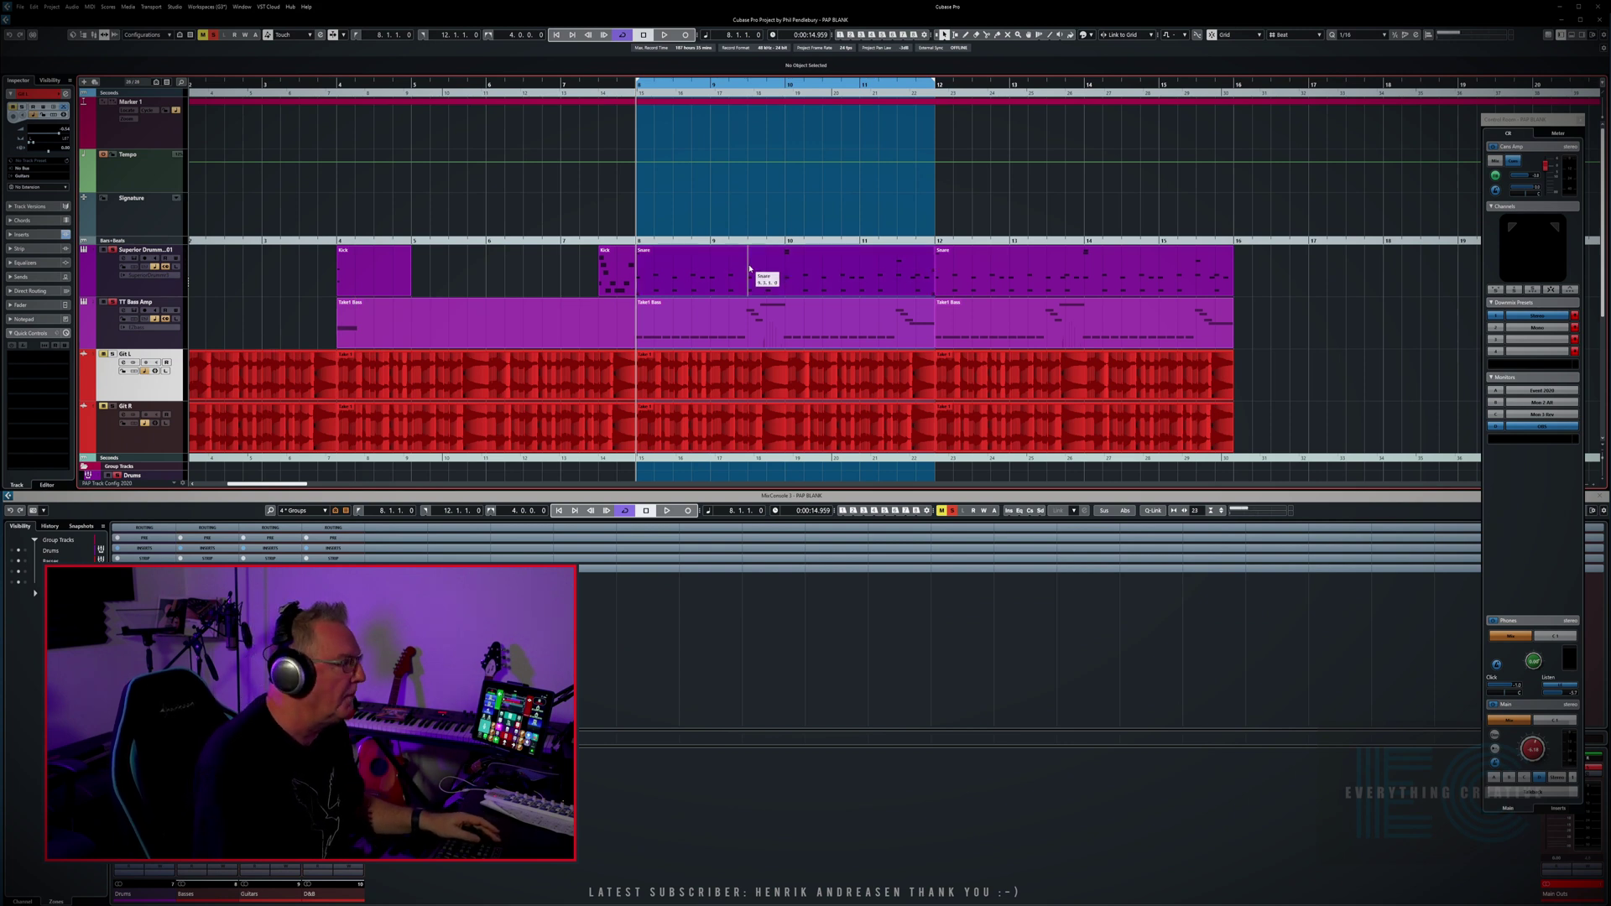
Step: Lower the tempo on the Tempo track and play bars 8–12 to hear the guitars not following
click(160, 188)
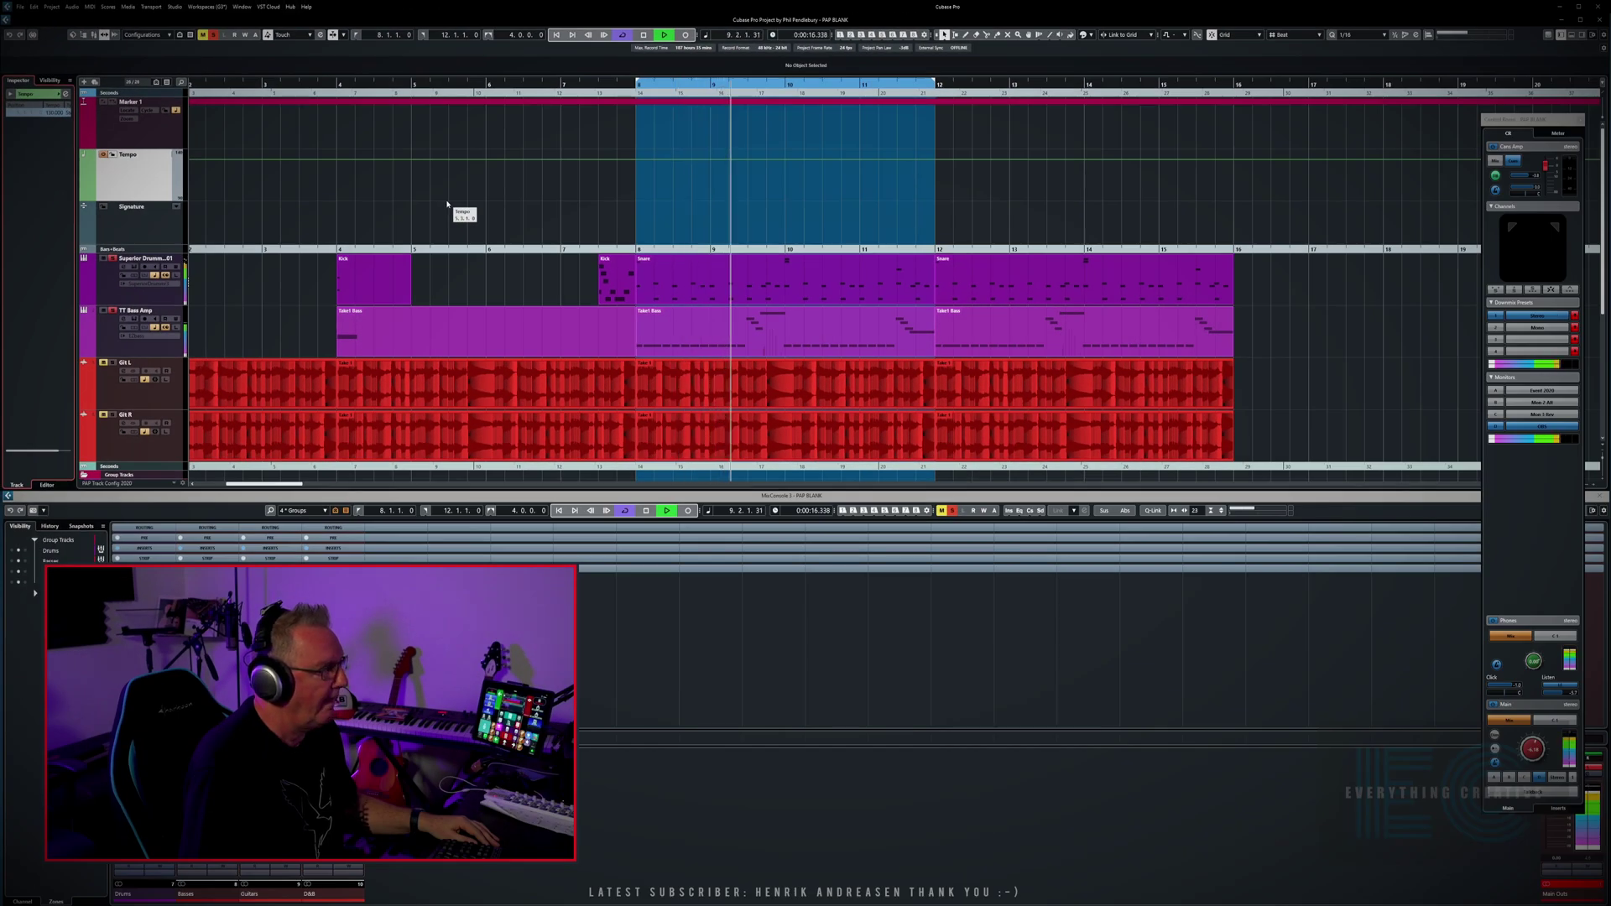
key(space)
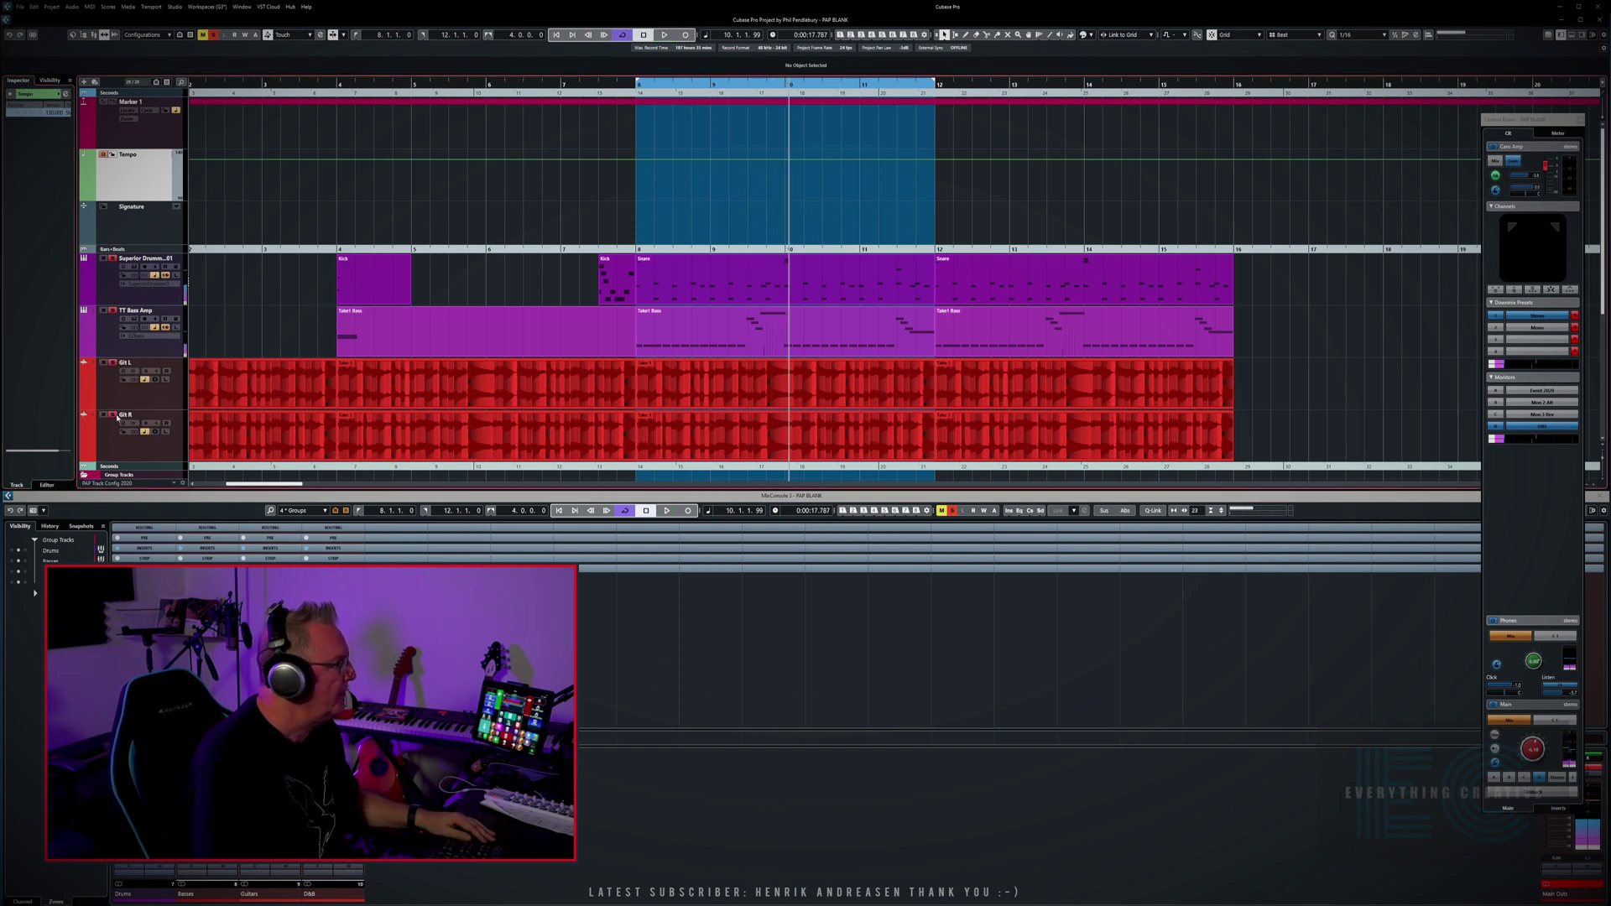
key(space)
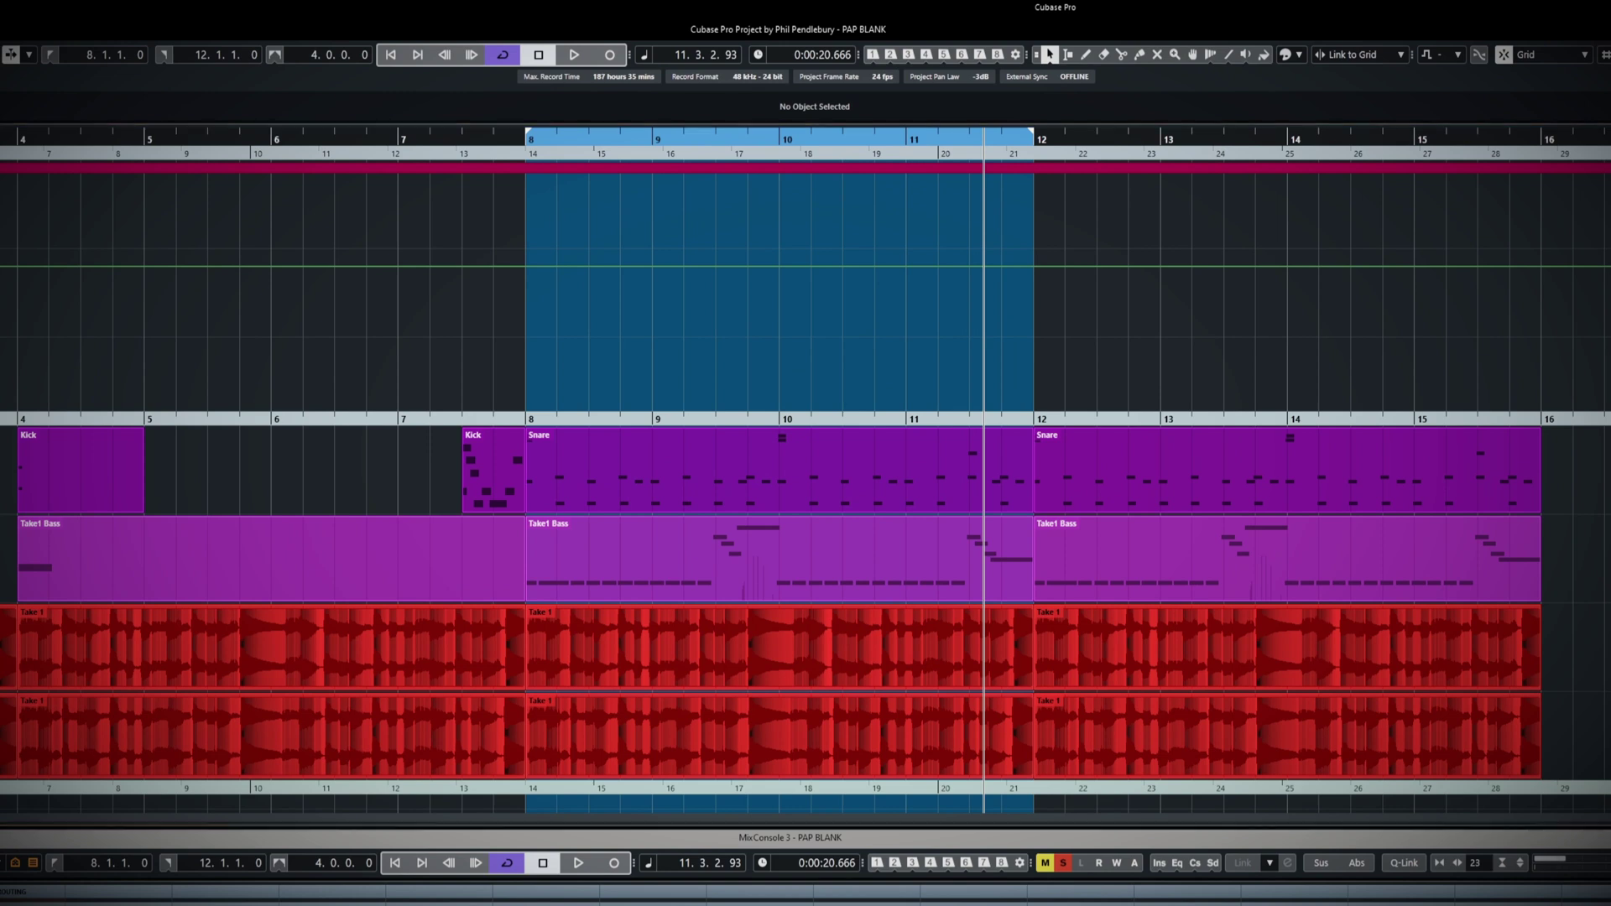
key(KP_1)
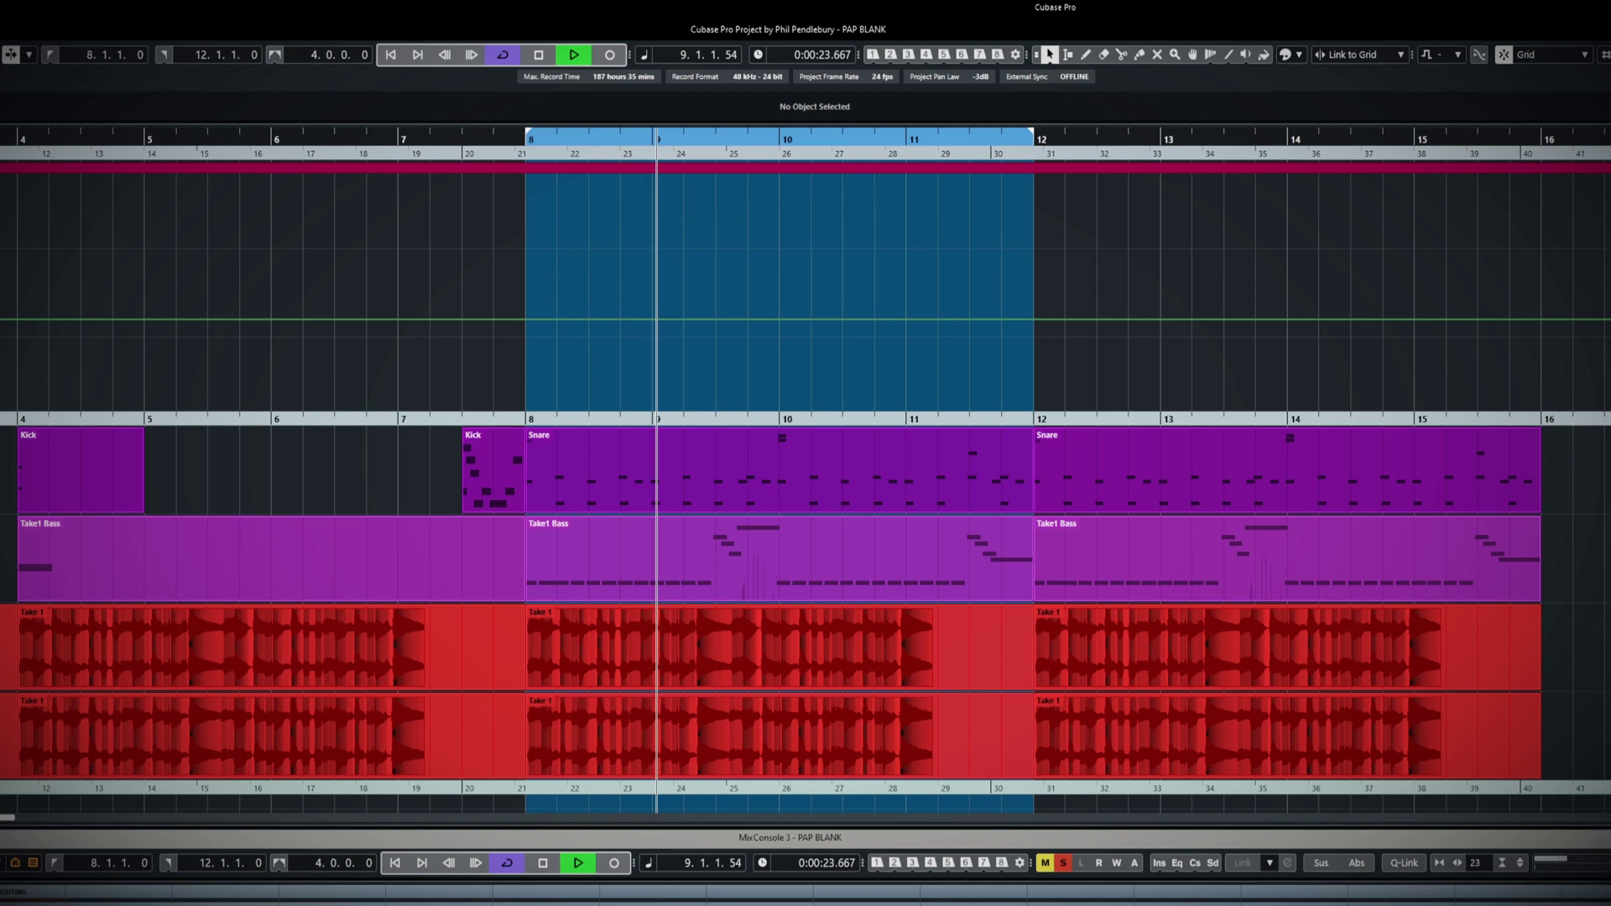
key(space)
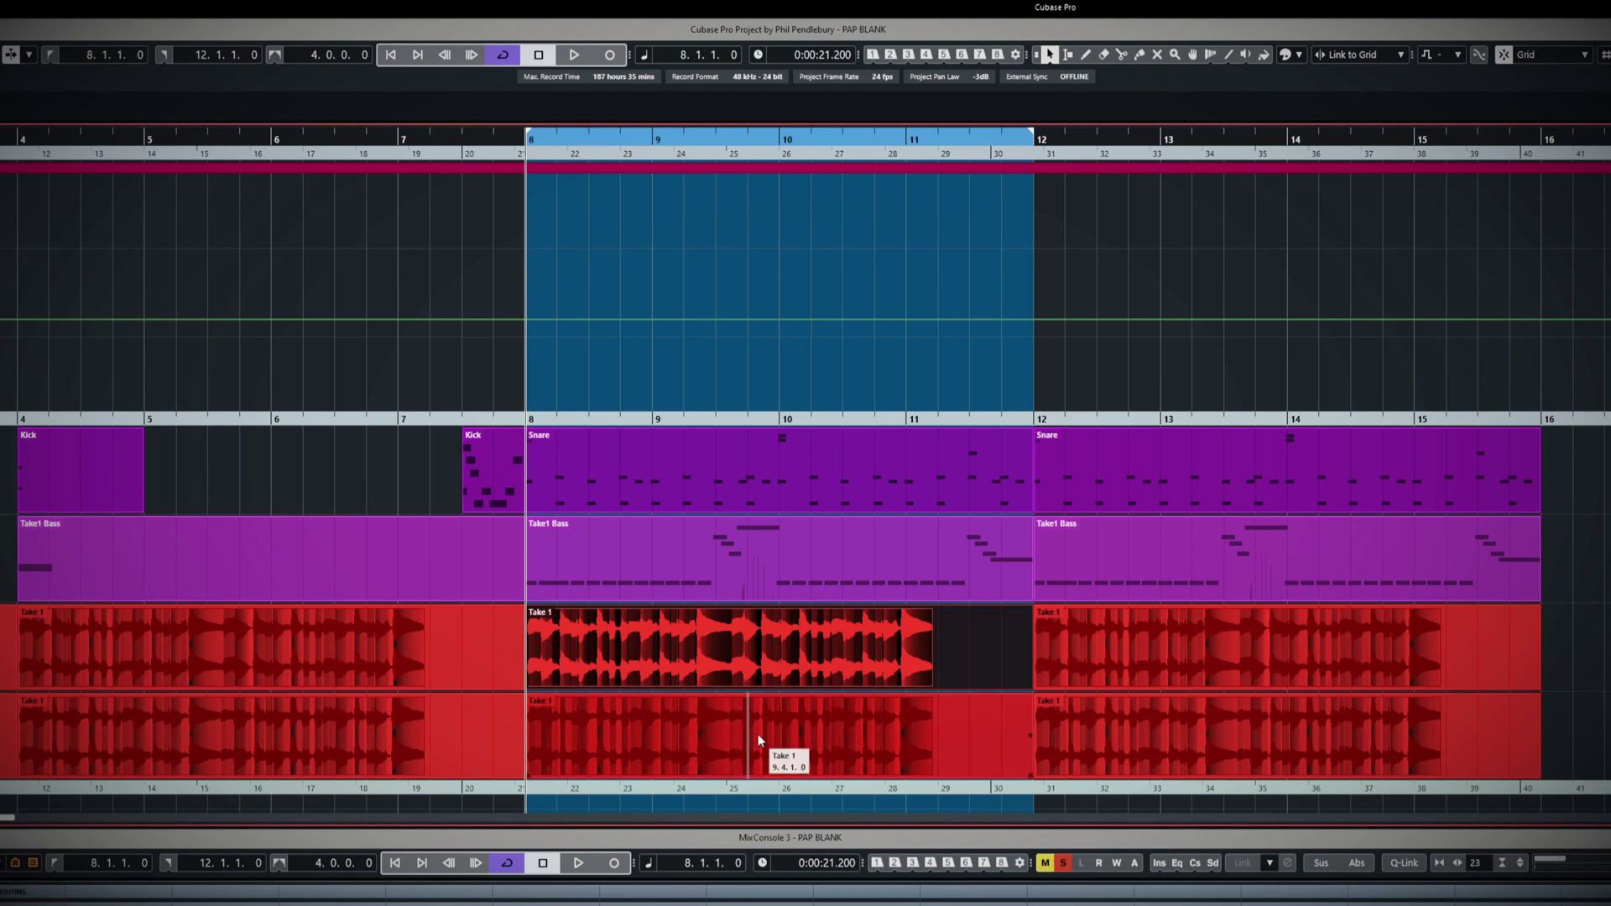
Step: With Sizing Applies Time Stretch, stretch Git L Take 1 to end at bar 12
double_click(750, 655)
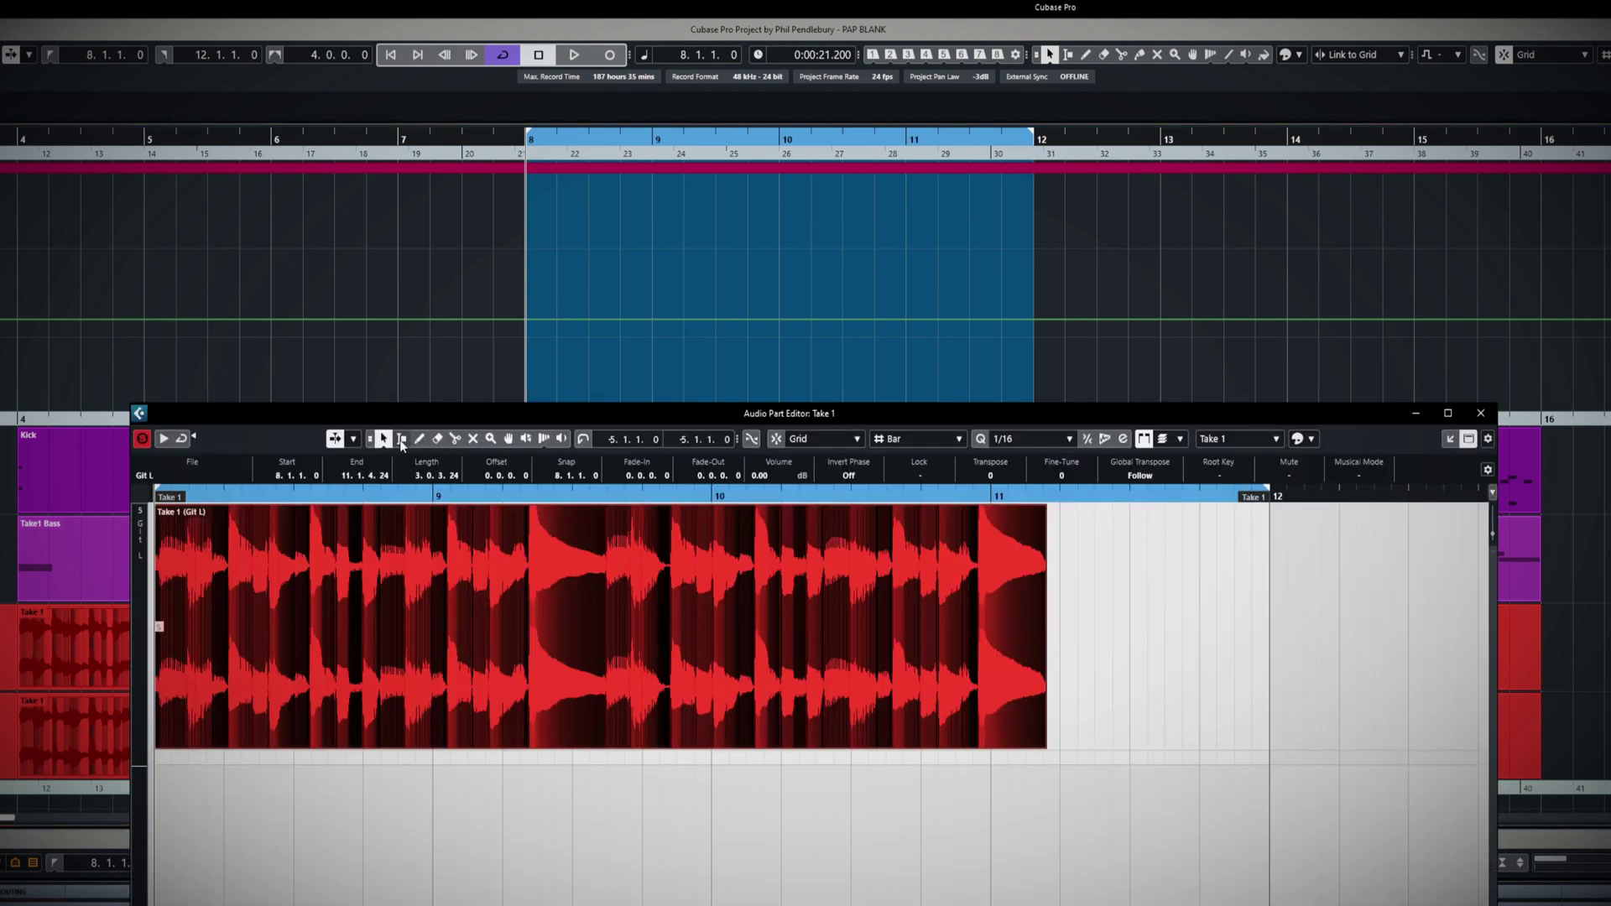
click(384, 439)
click(438, 491)
drag(1045, 749, 1267, 753)
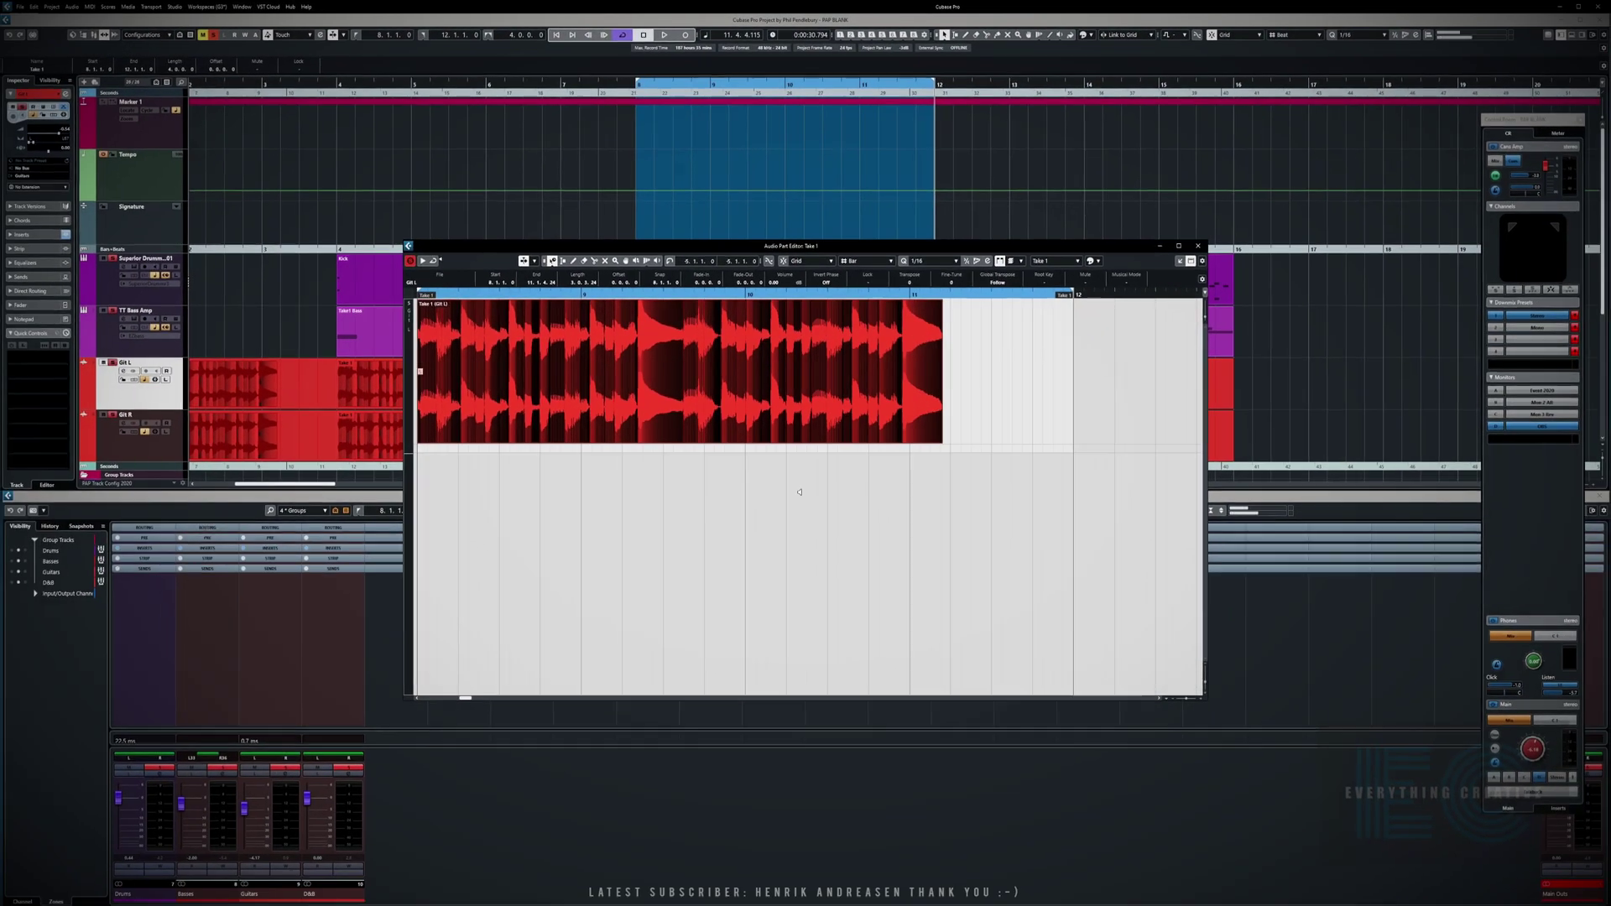
key(ctrl+e)
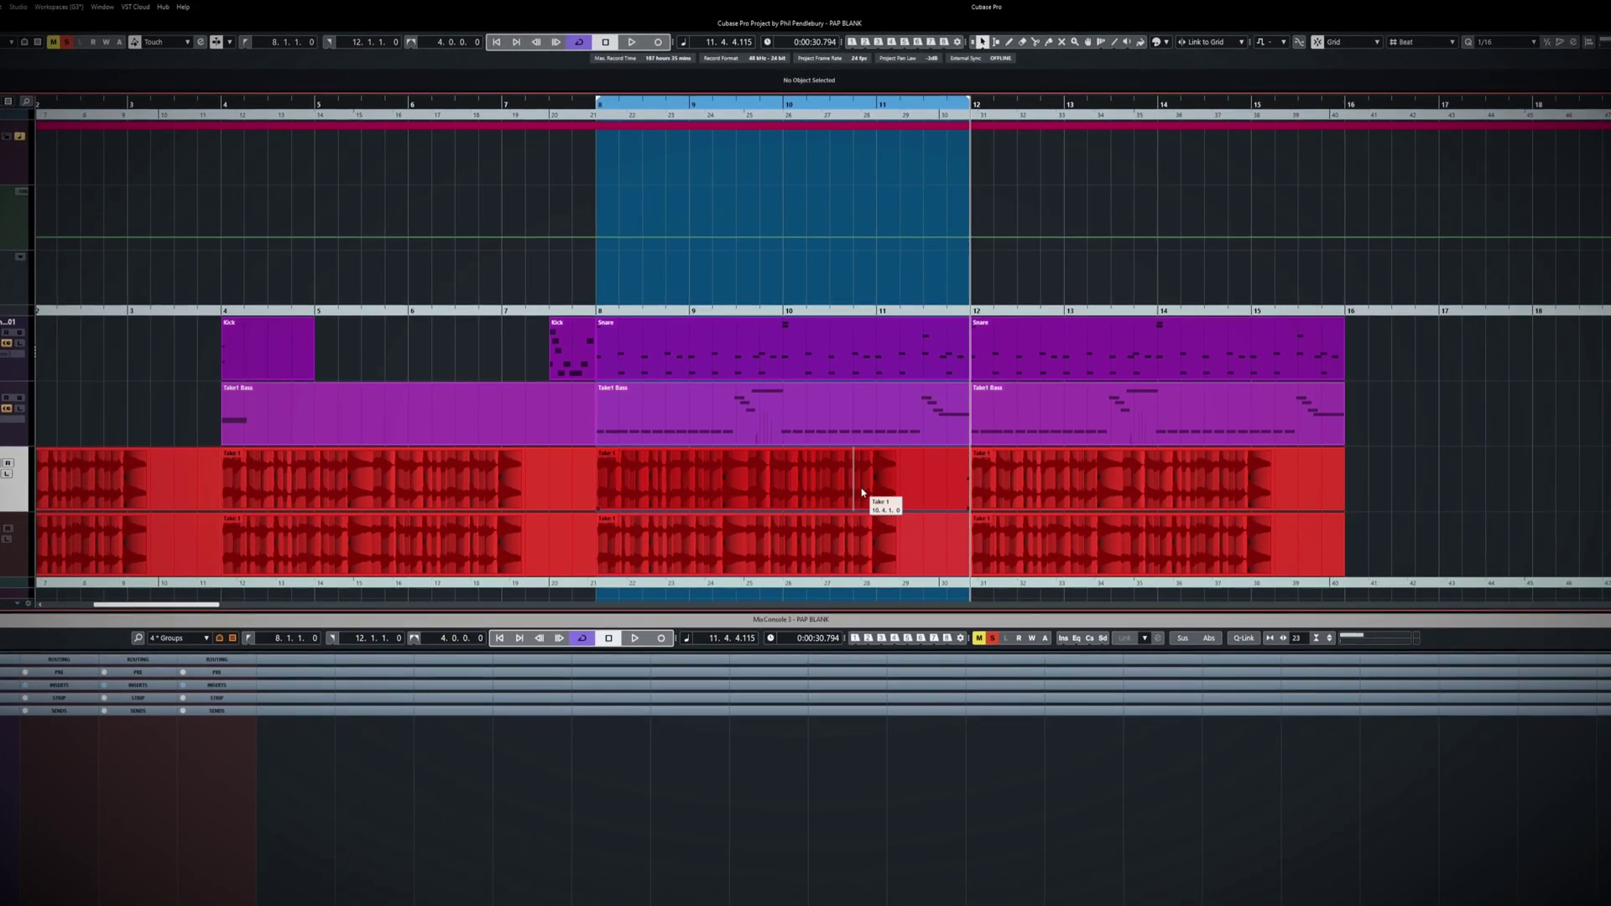
Step: Select Git L Take 1 and play from bar 8 to hear the stretched guitar
click(862, 492)
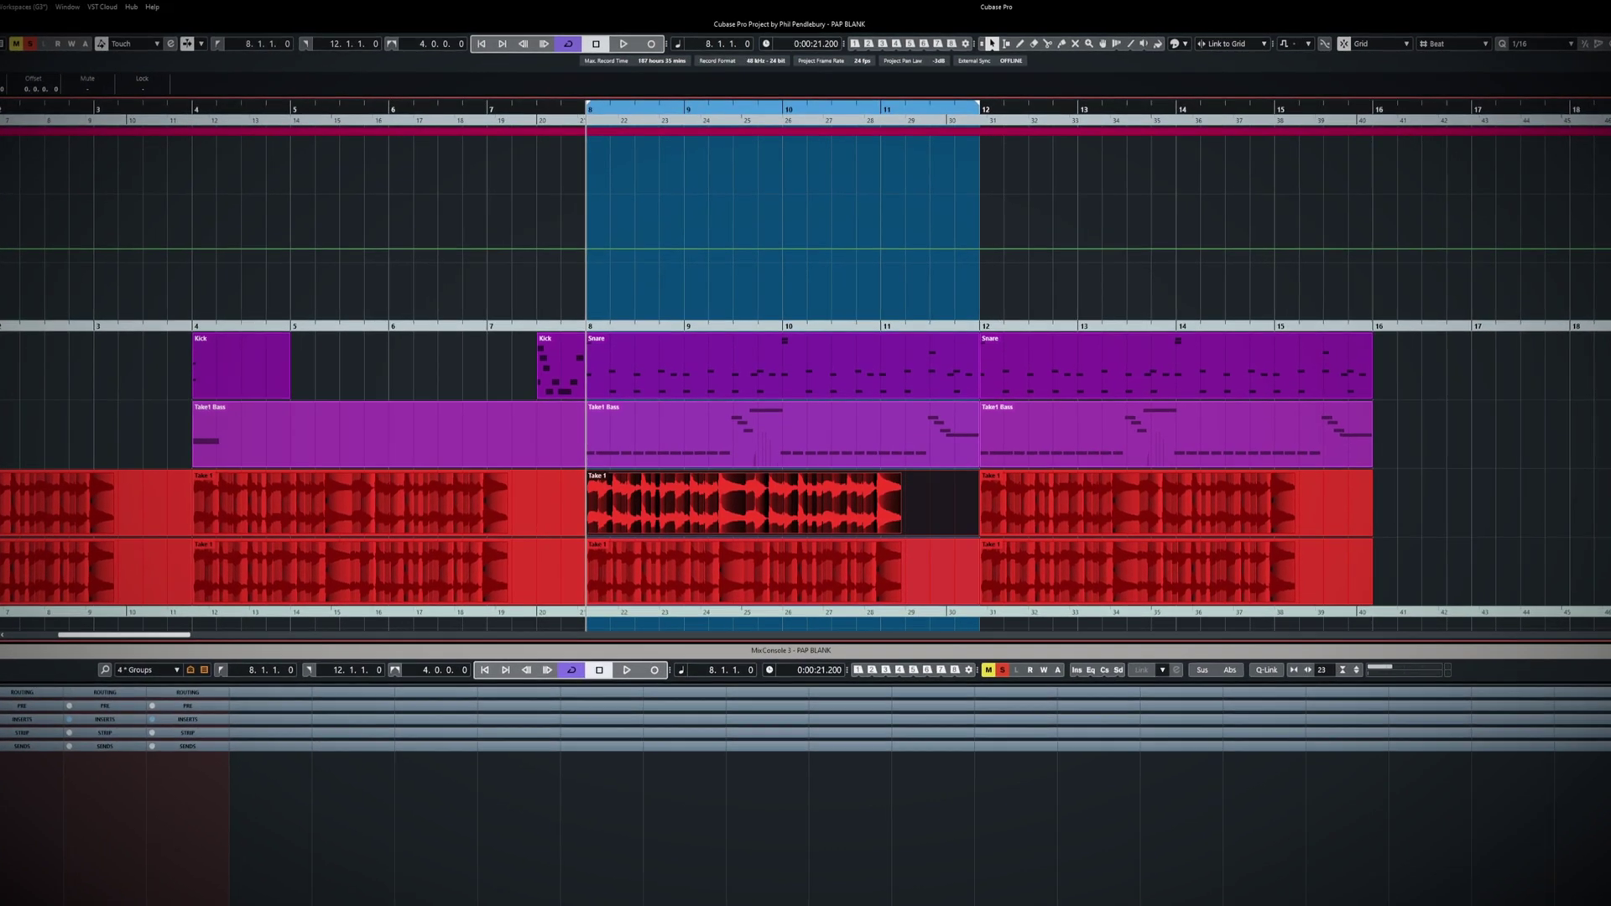
key(space)
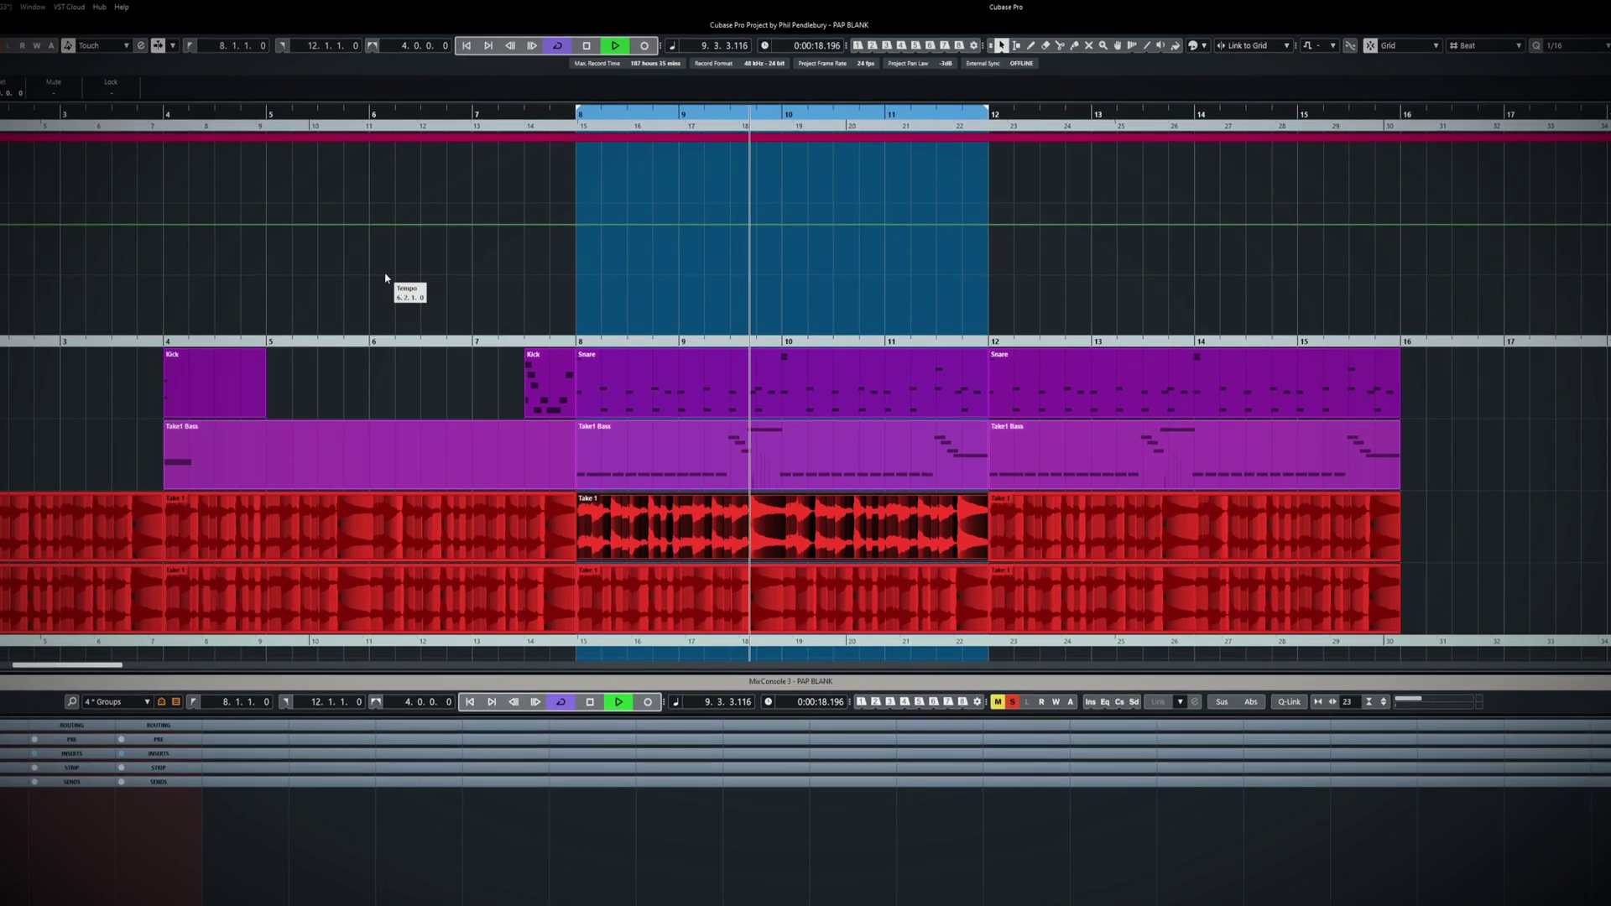
key(space)
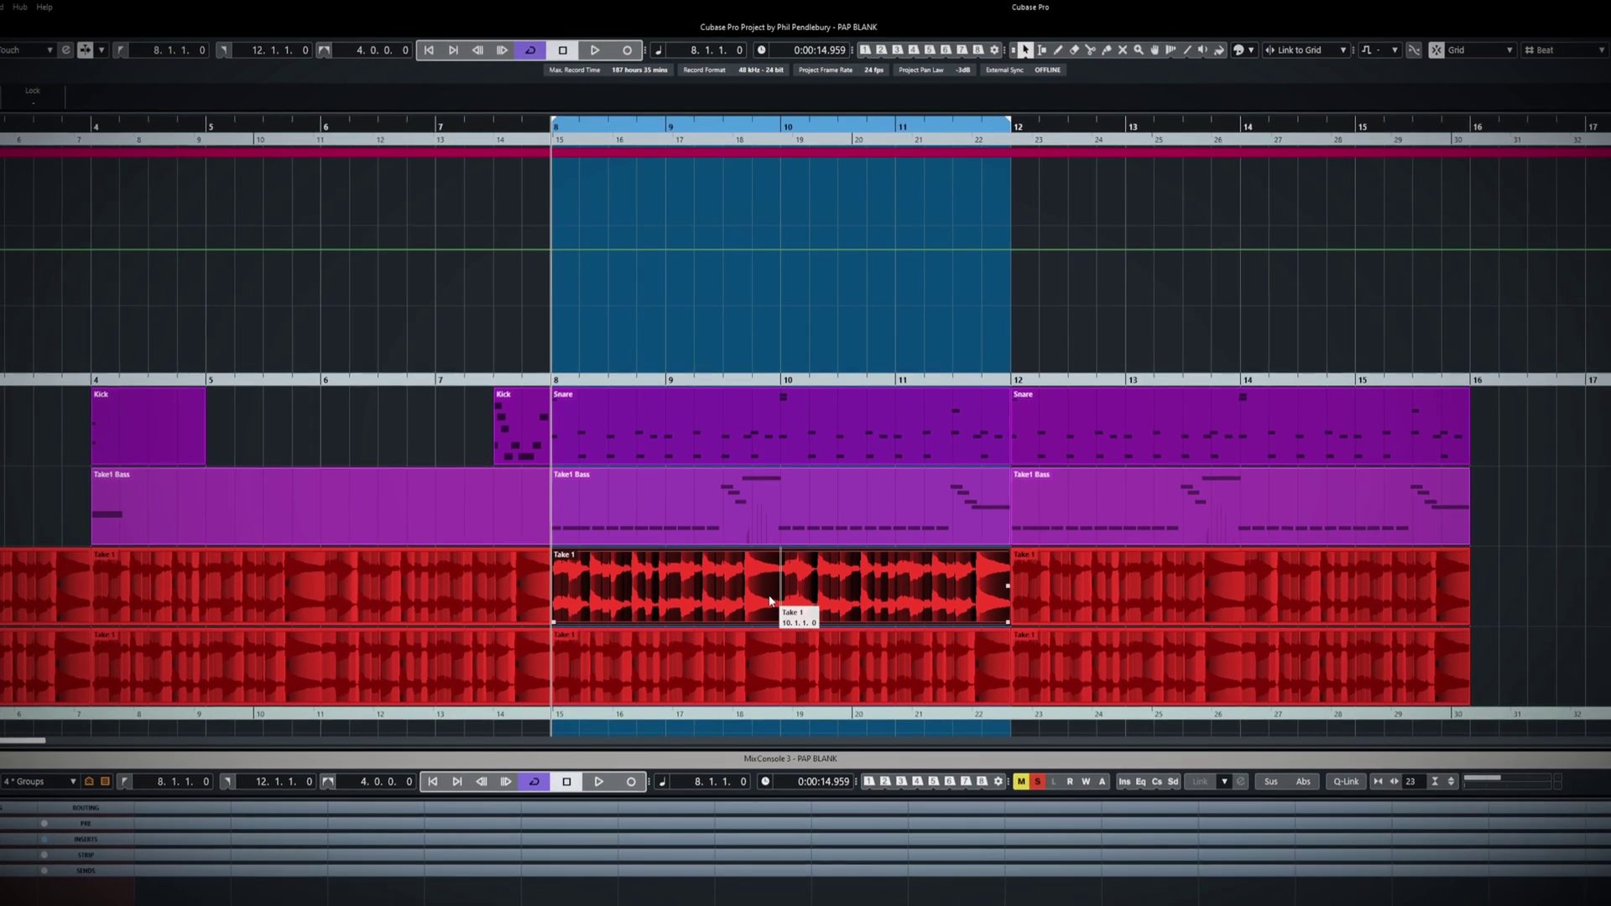
Step: Split the Take 1 audio near bar 9 and butt the second half against the first
double_click(770, 601)
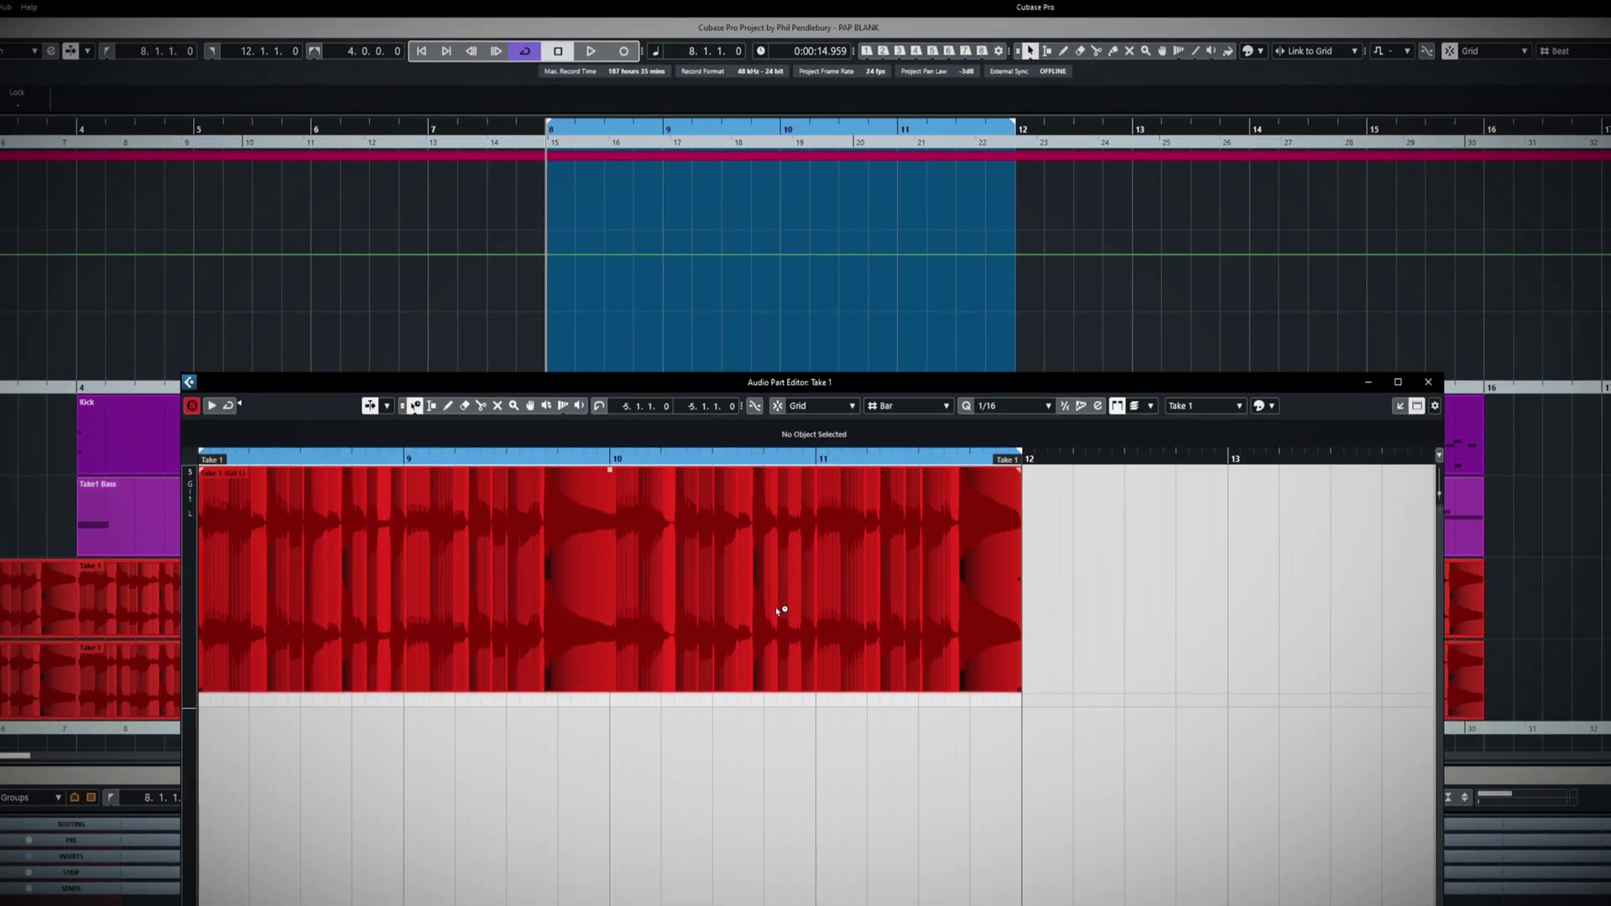
right_click(638, 712)
click(709, 713)
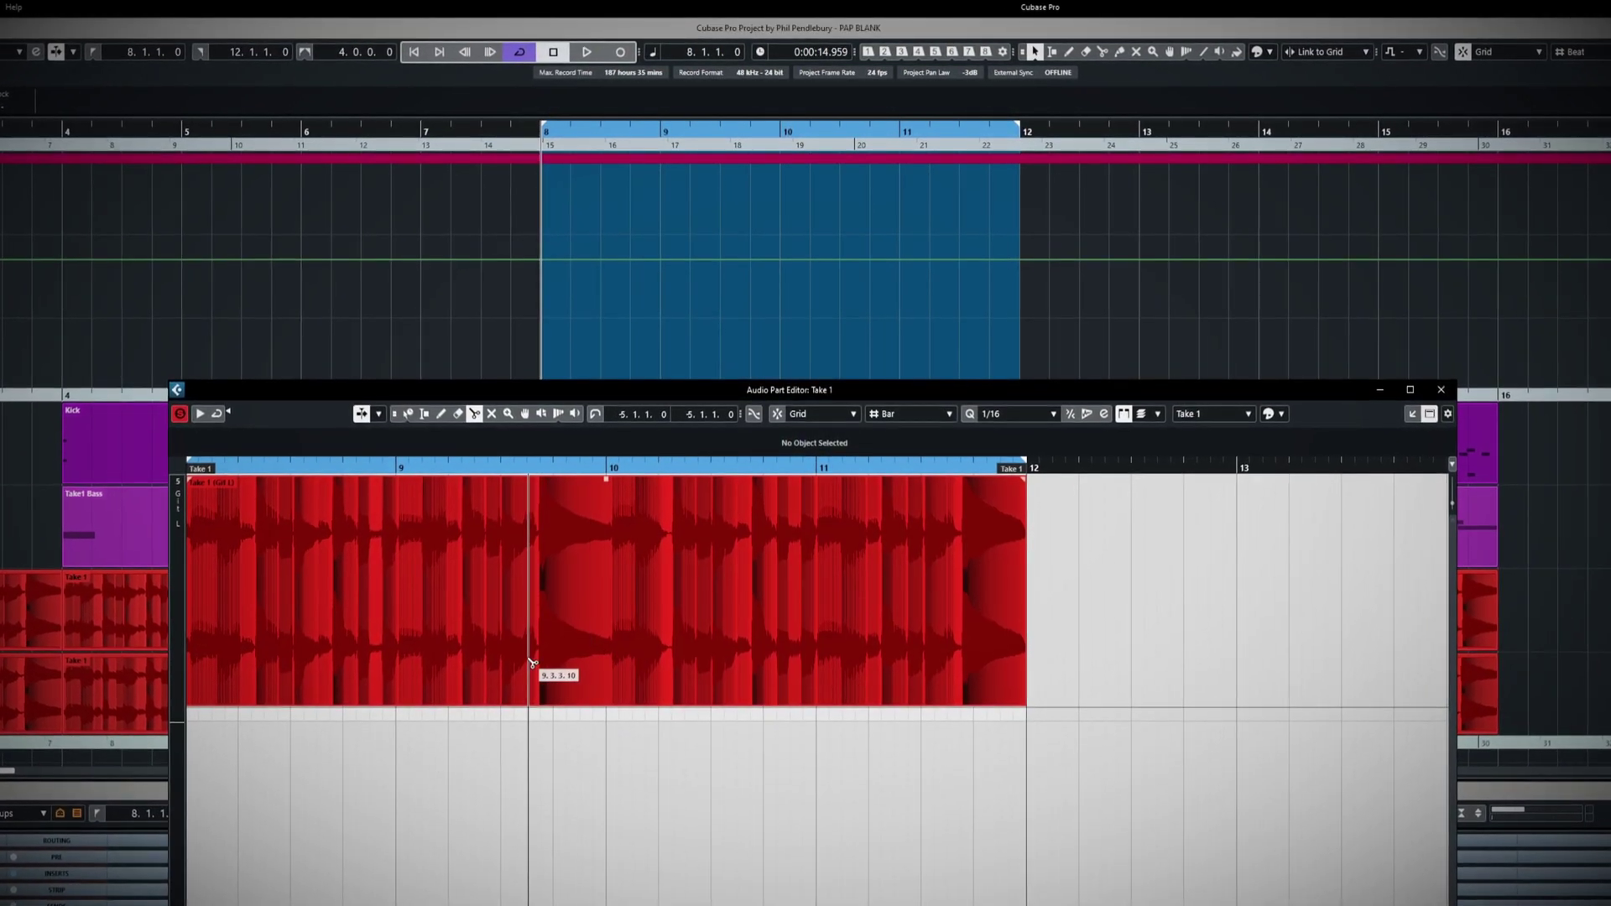
click(532, 663)
key(1)
drag(610, 696, 711, 695)
key(Return)
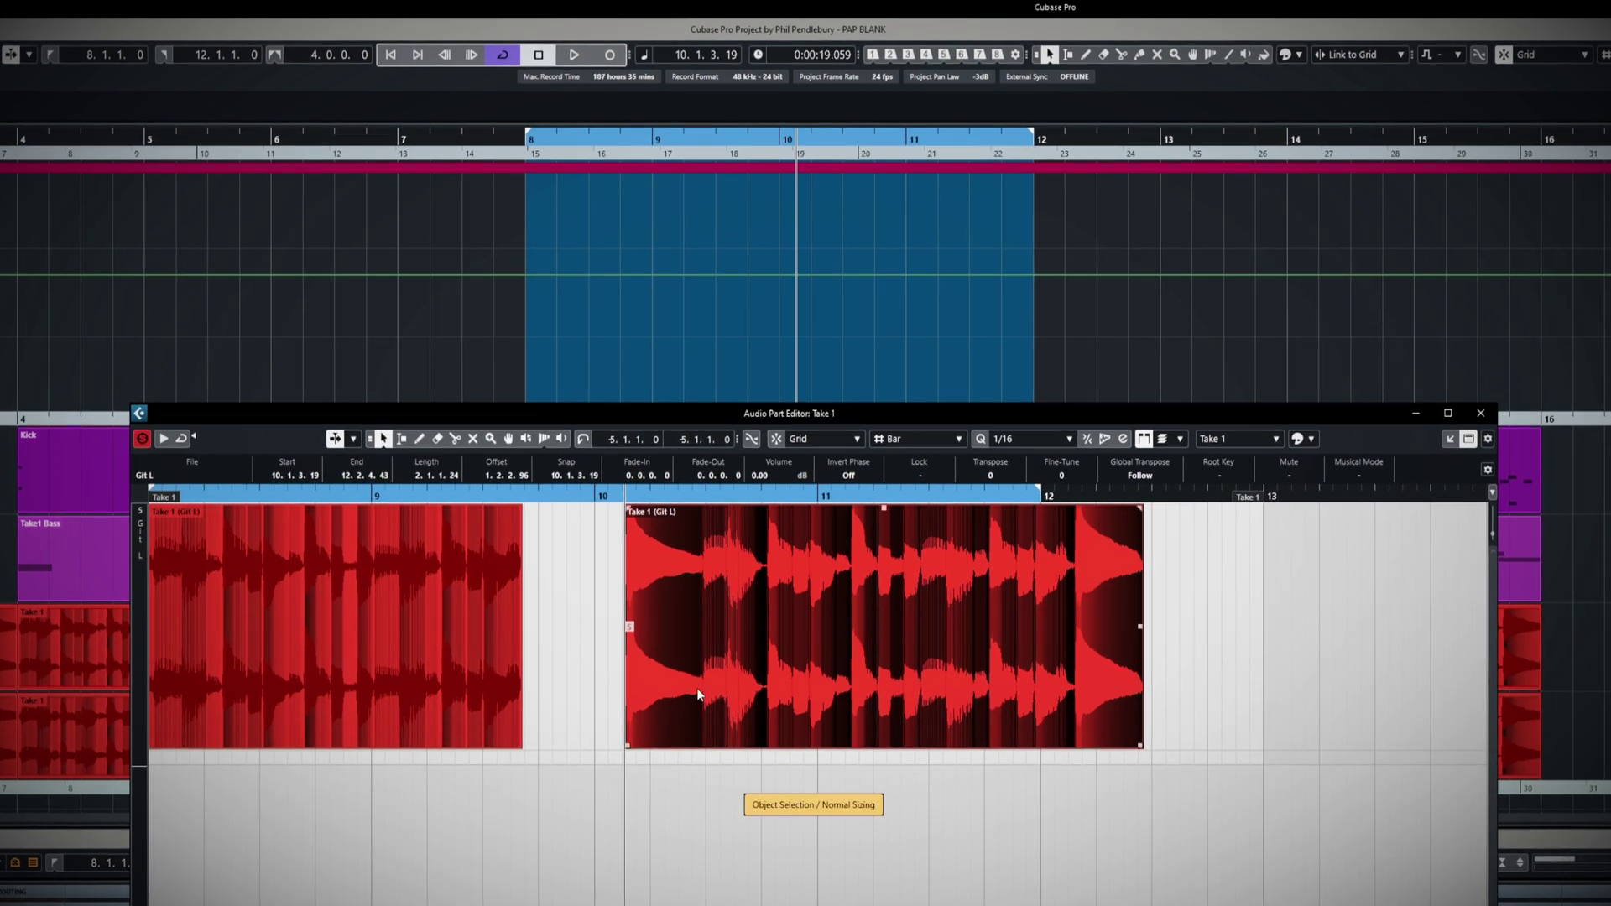
mouse_move(697, 693)
mouse_down()
mouse_move(608, 693)
mouse_move(627, 693)
mouse_up()
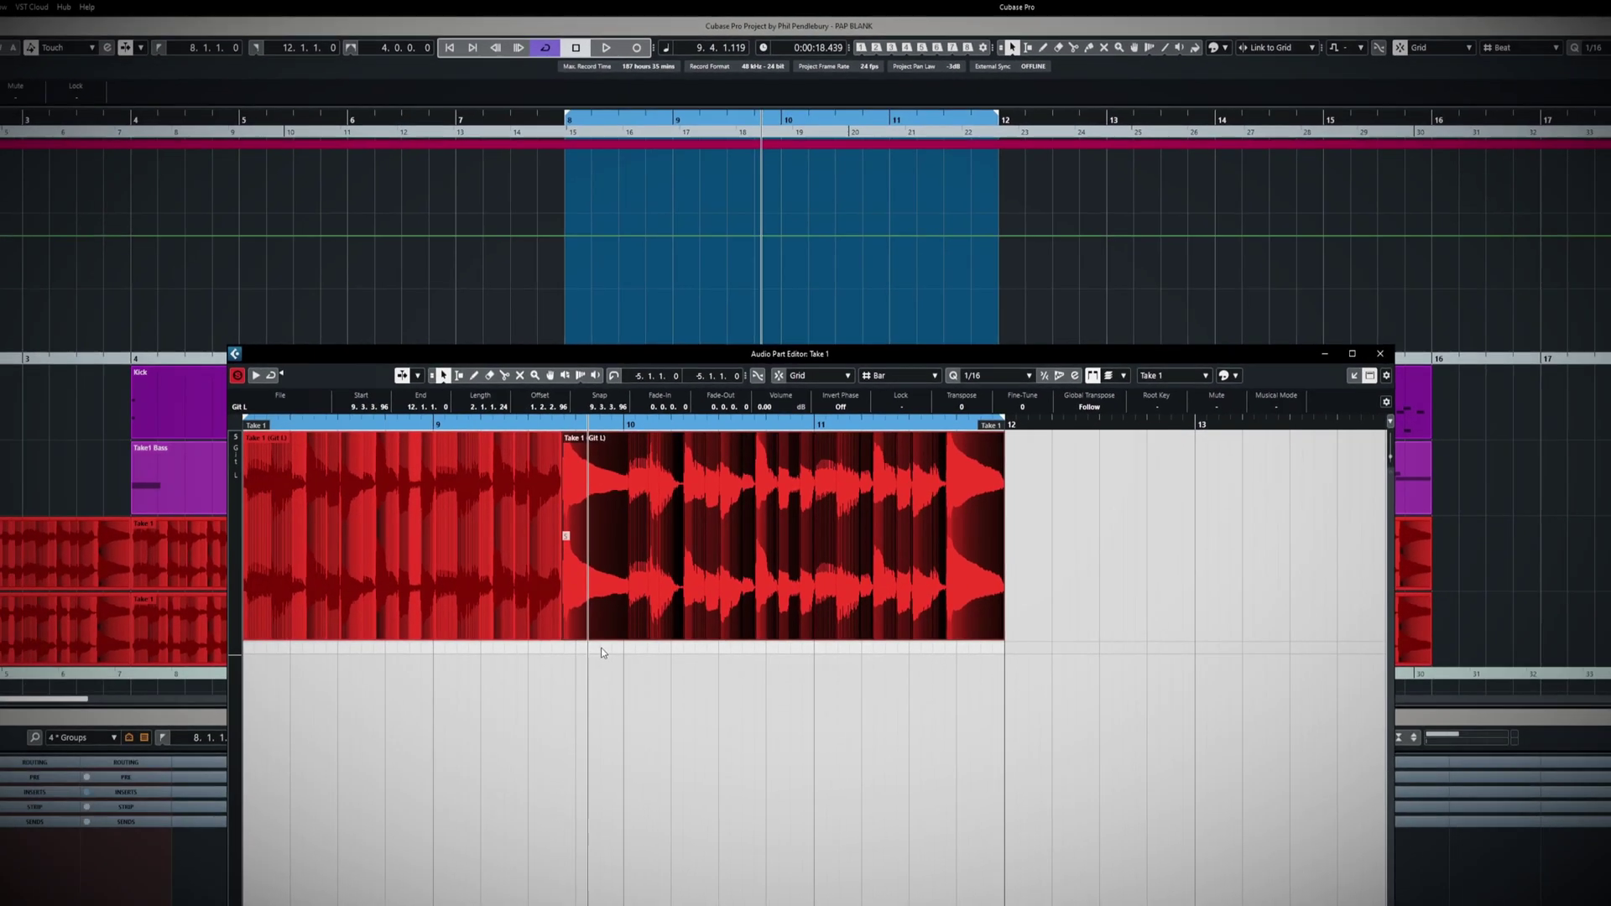
click(671, 864)
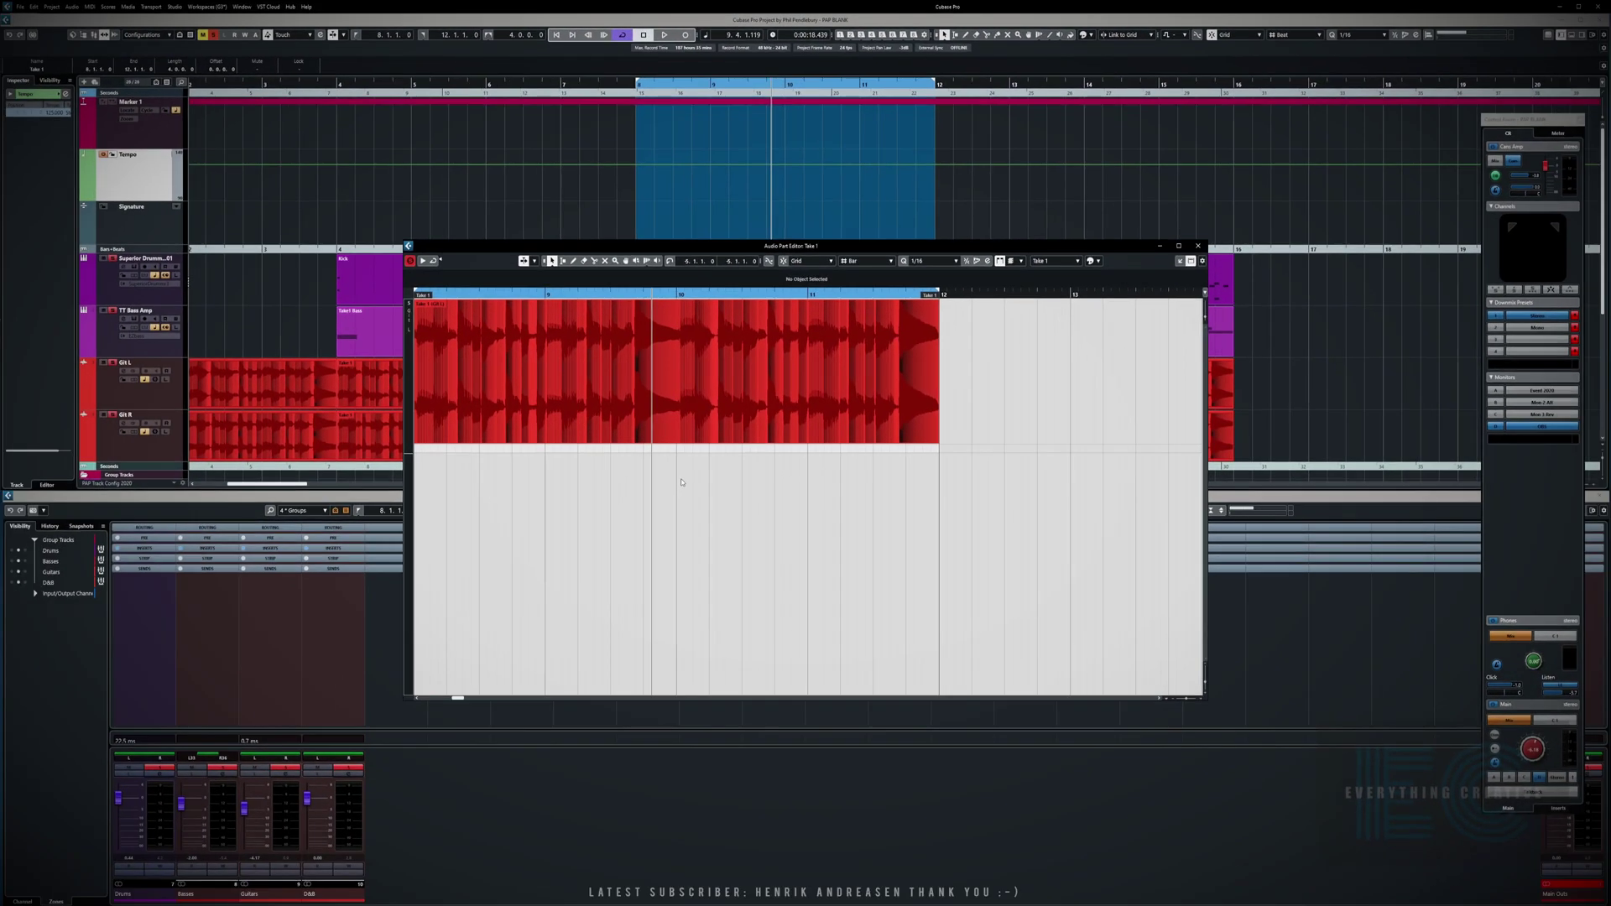
Step: Bounce the Git L and Git R takes with Bounce Selection, replacing the original events
key(Return)
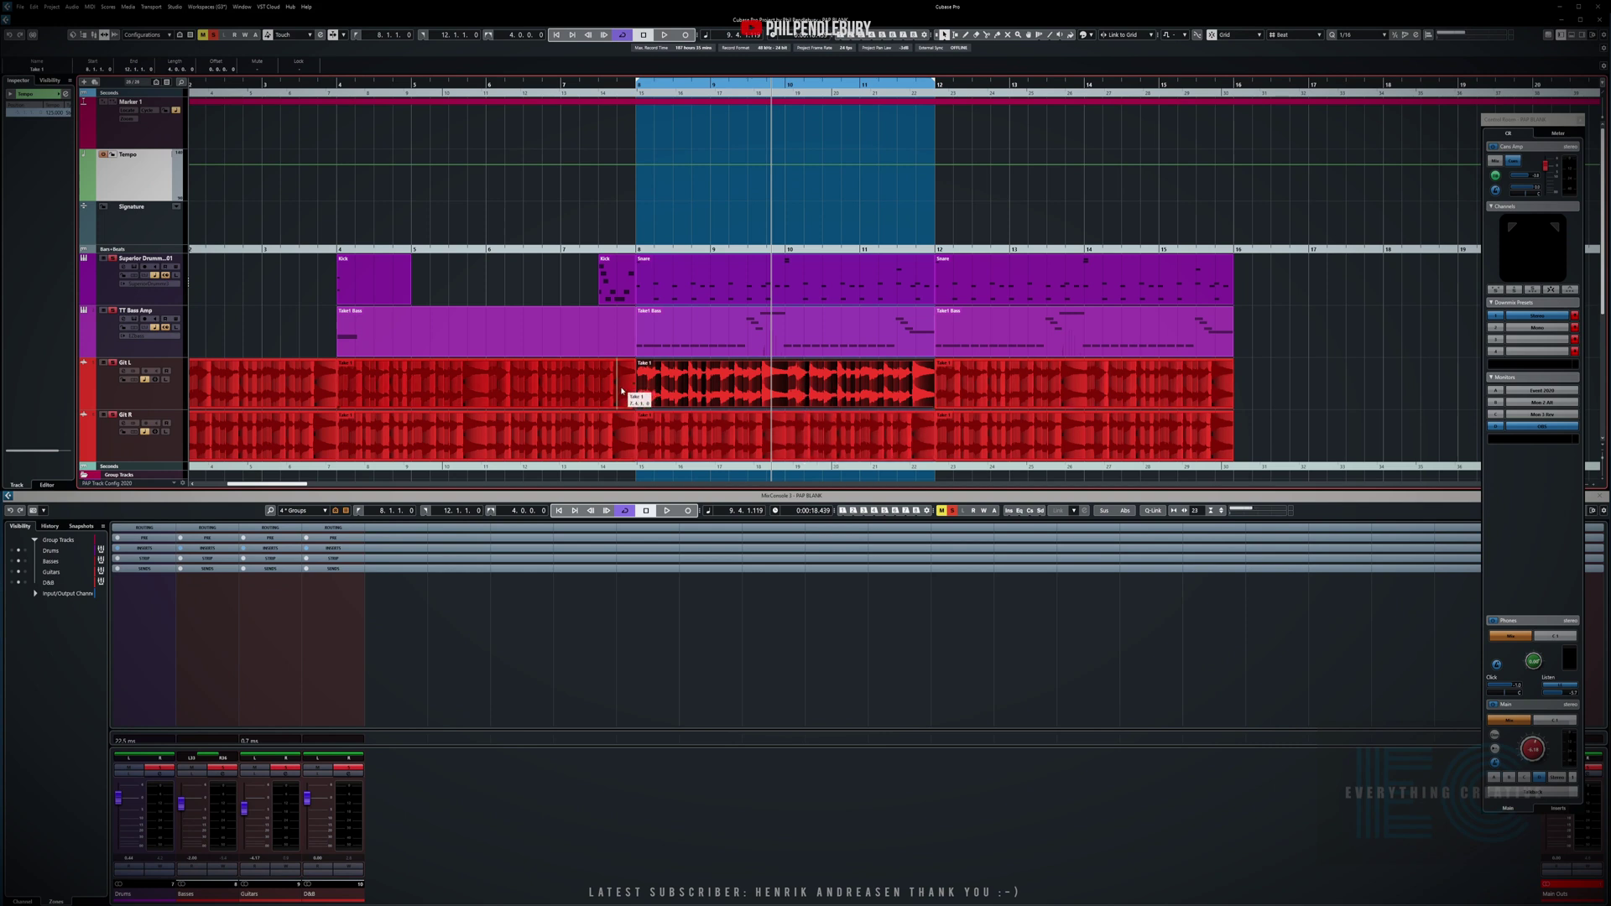
drag(1272, 453, 244, 378)
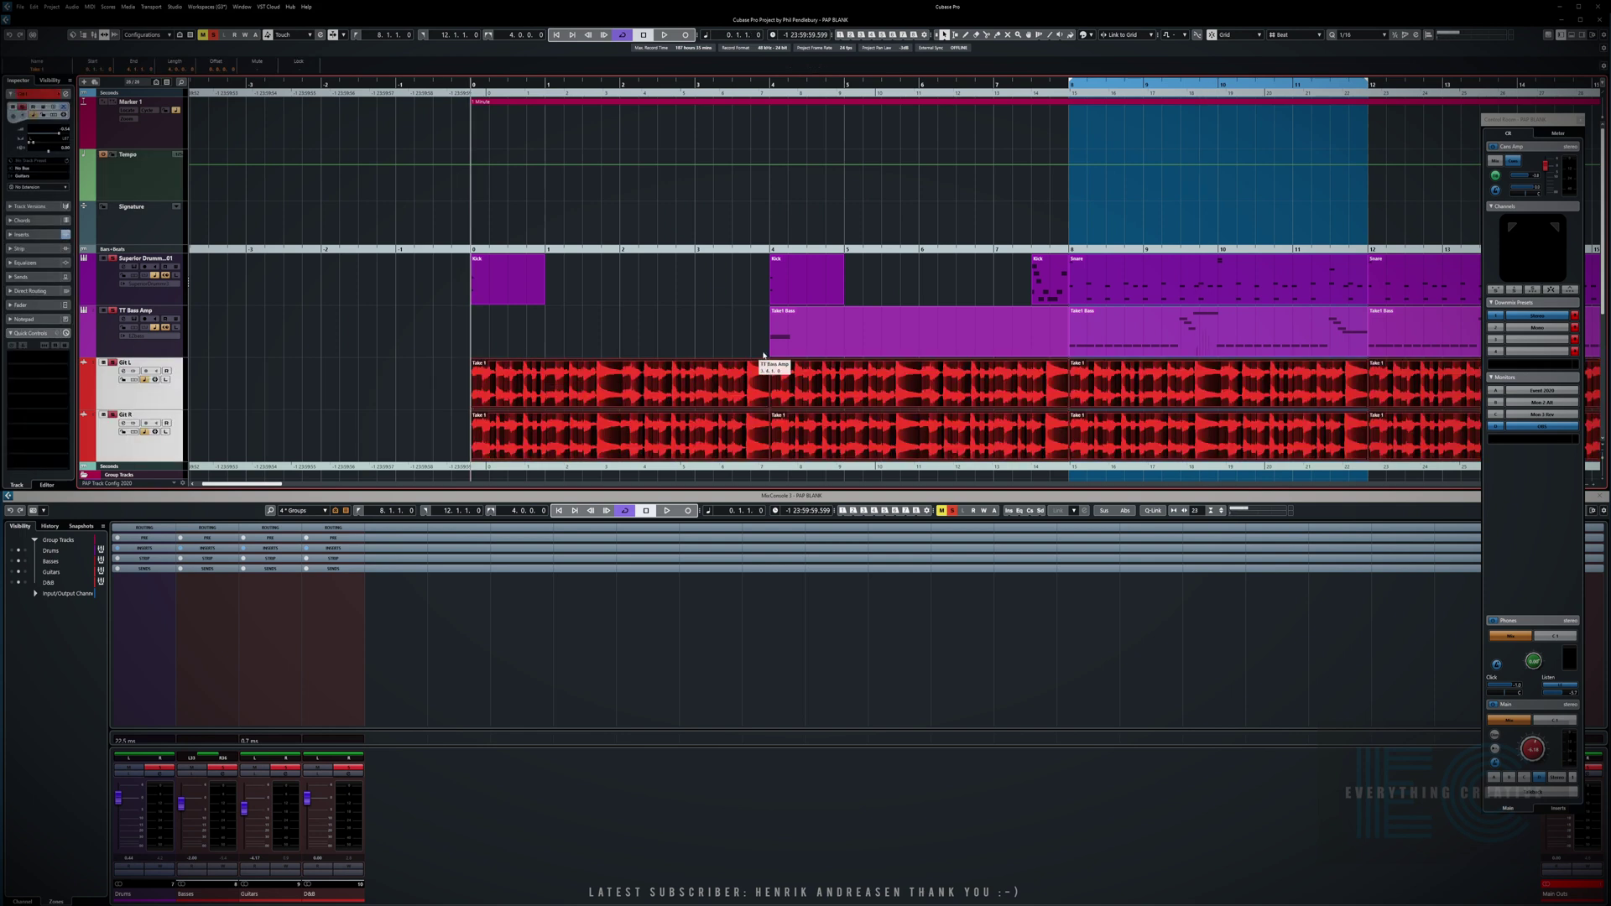
scroll(815, 376, down, 2)
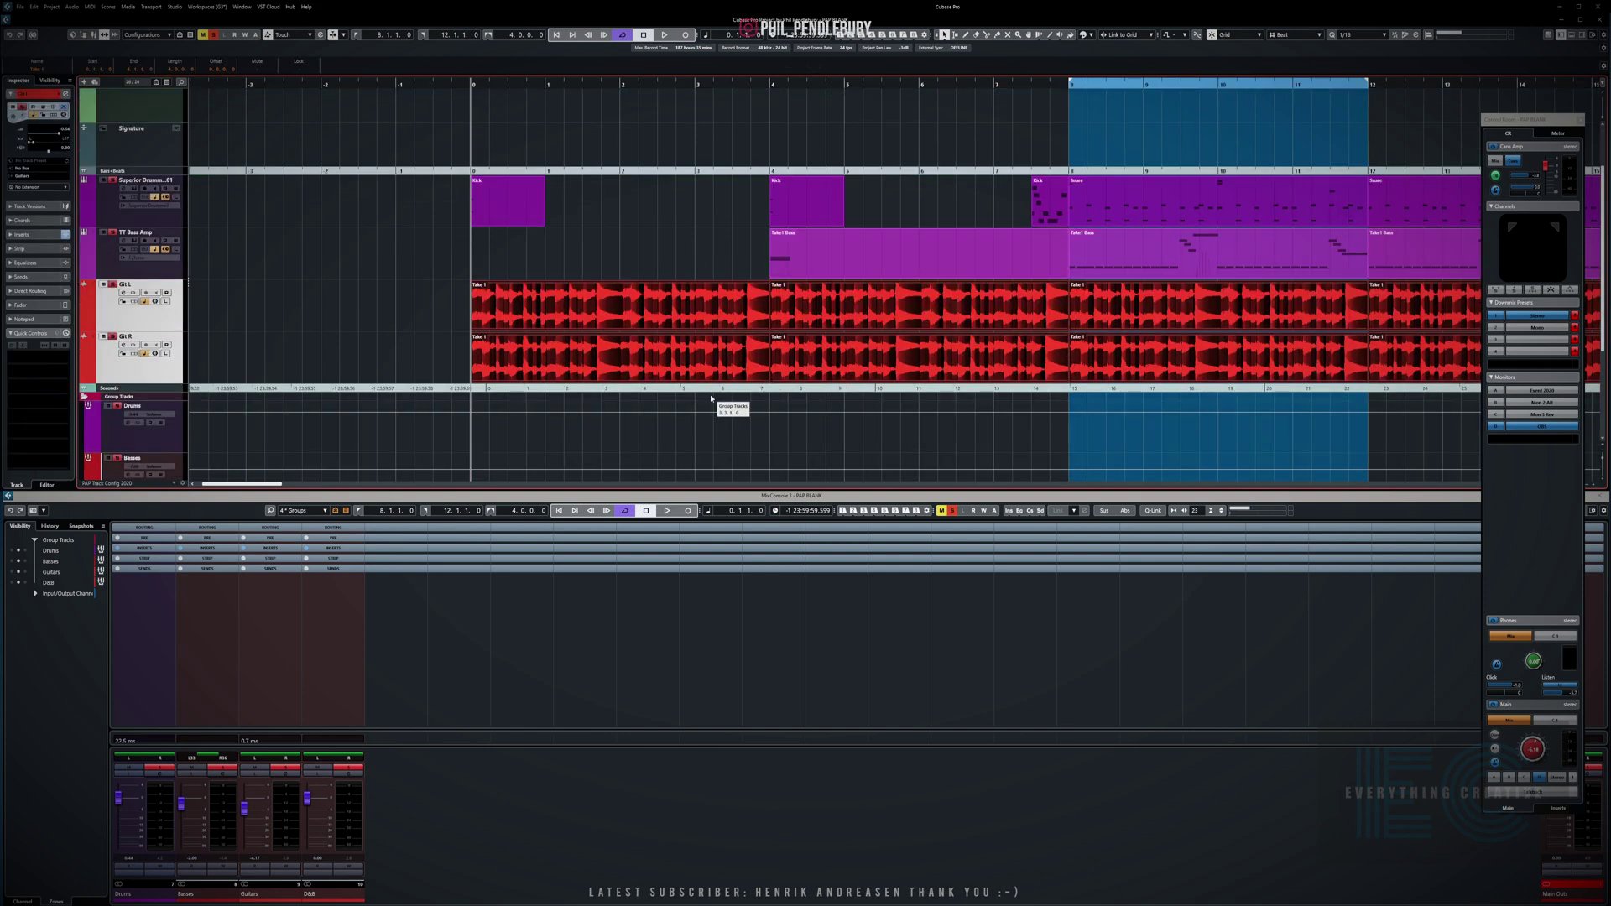
key(ctrl+shift+b)
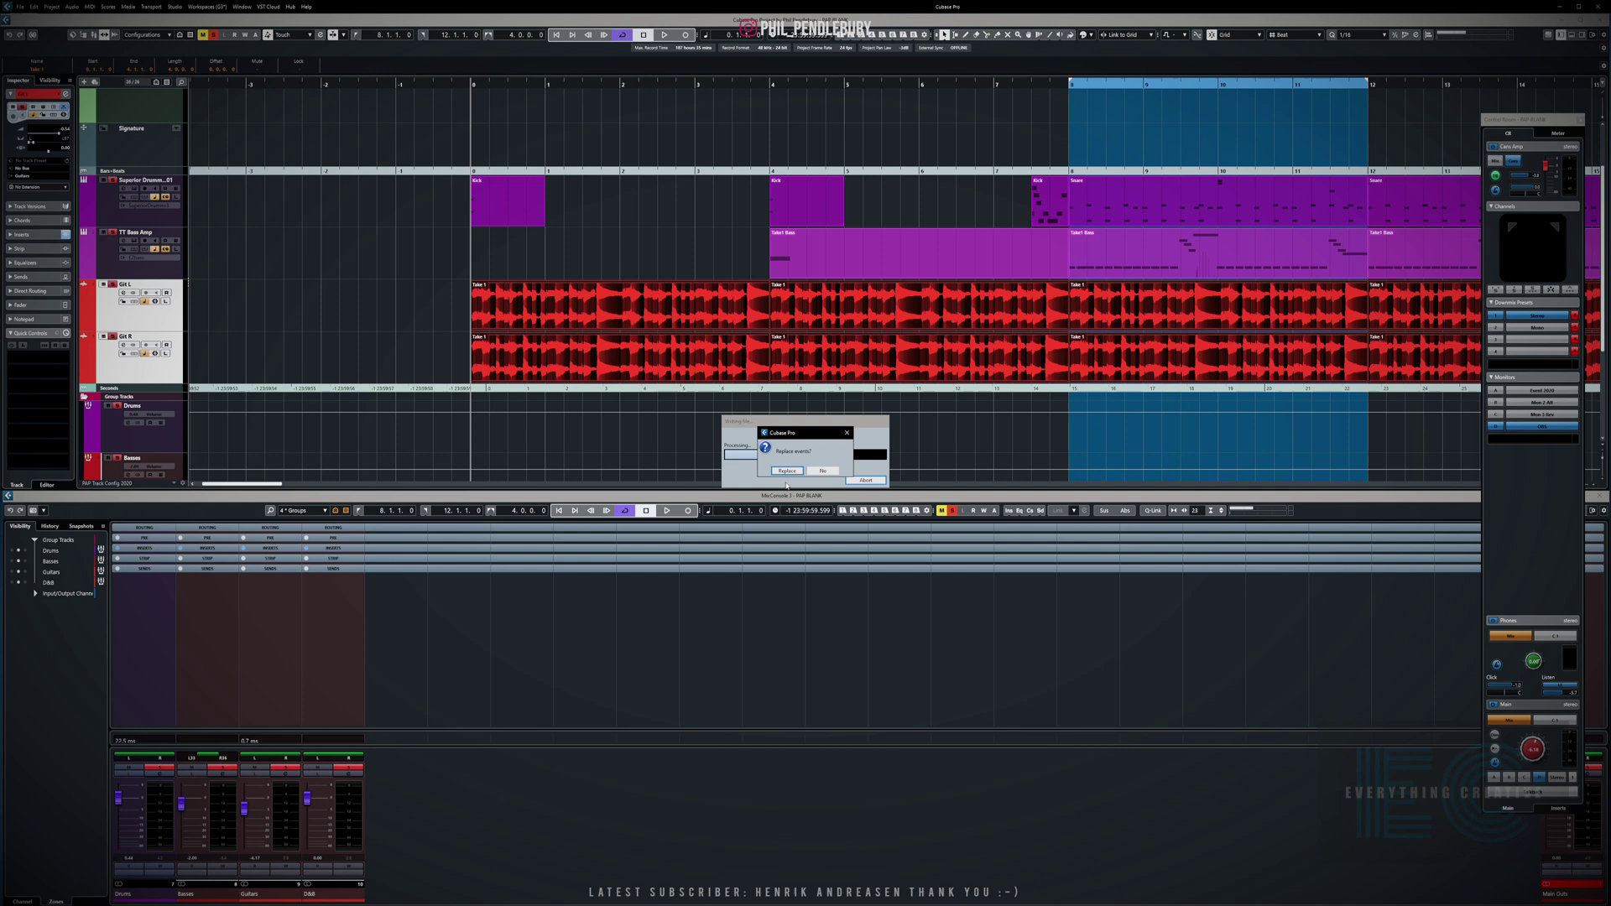
click(786, 470)
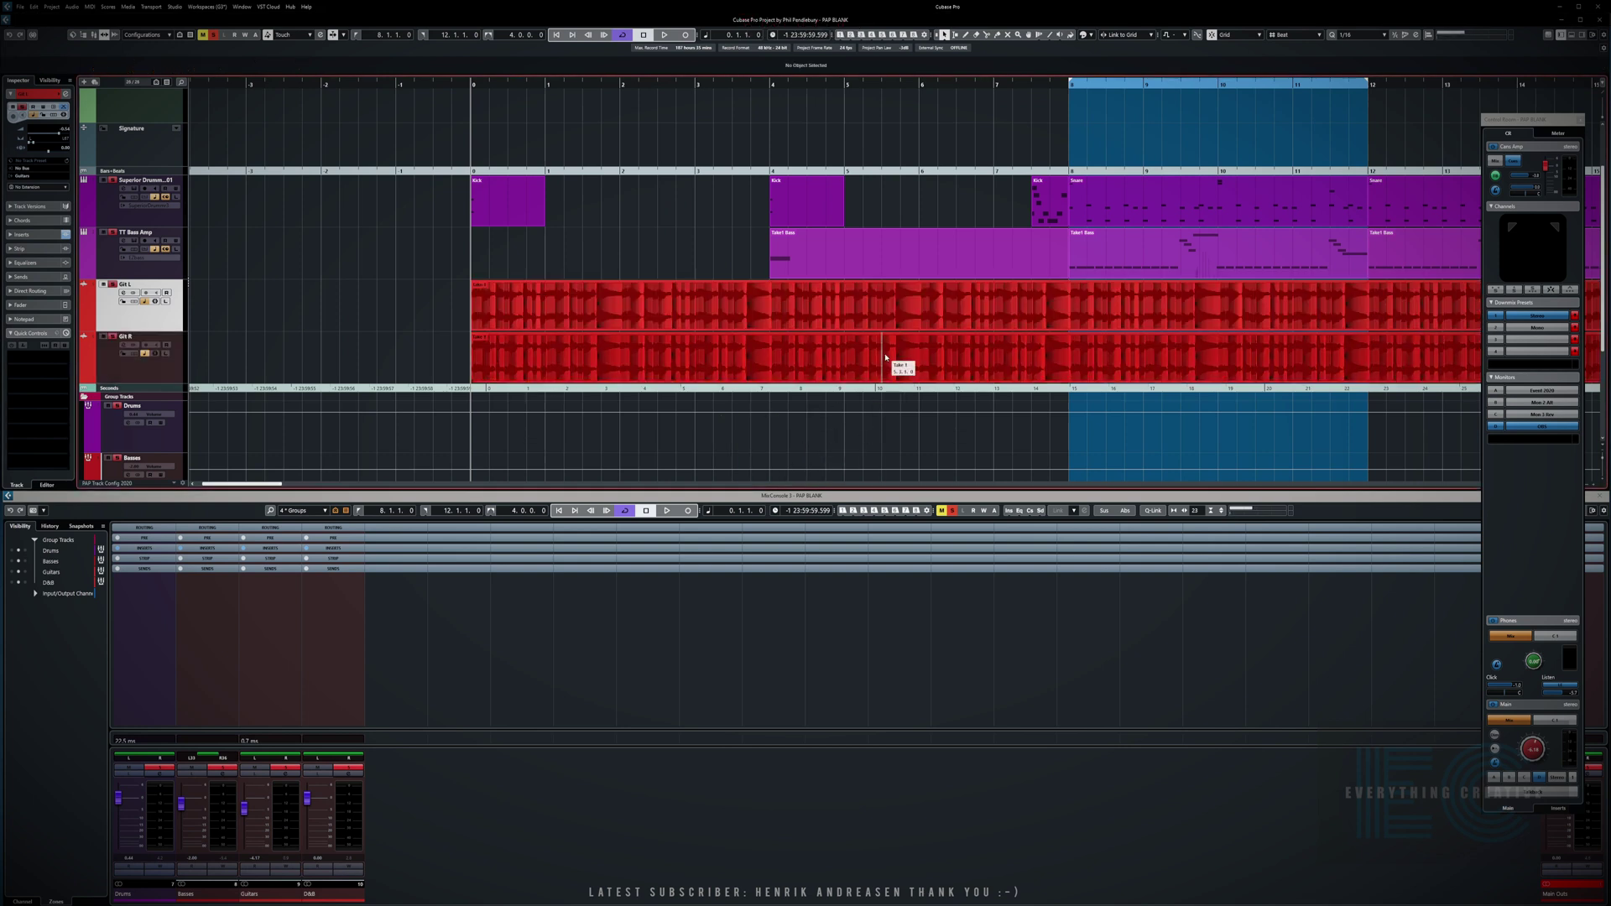
click(937, 336)
click(1003, 326)
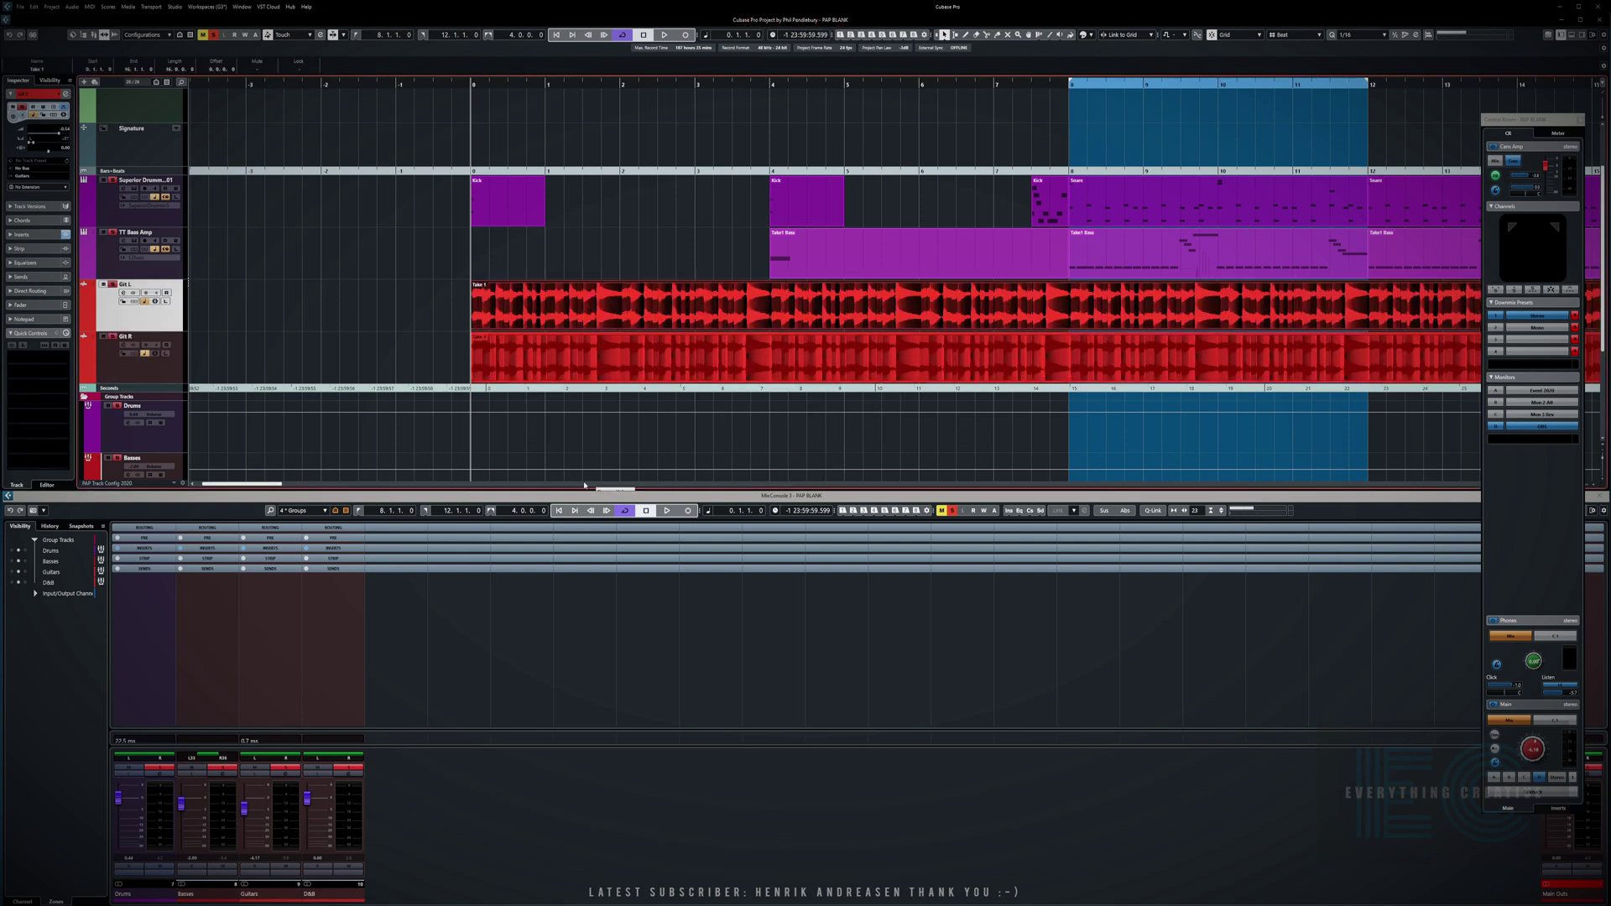
drag(266, 485, 285, 490)
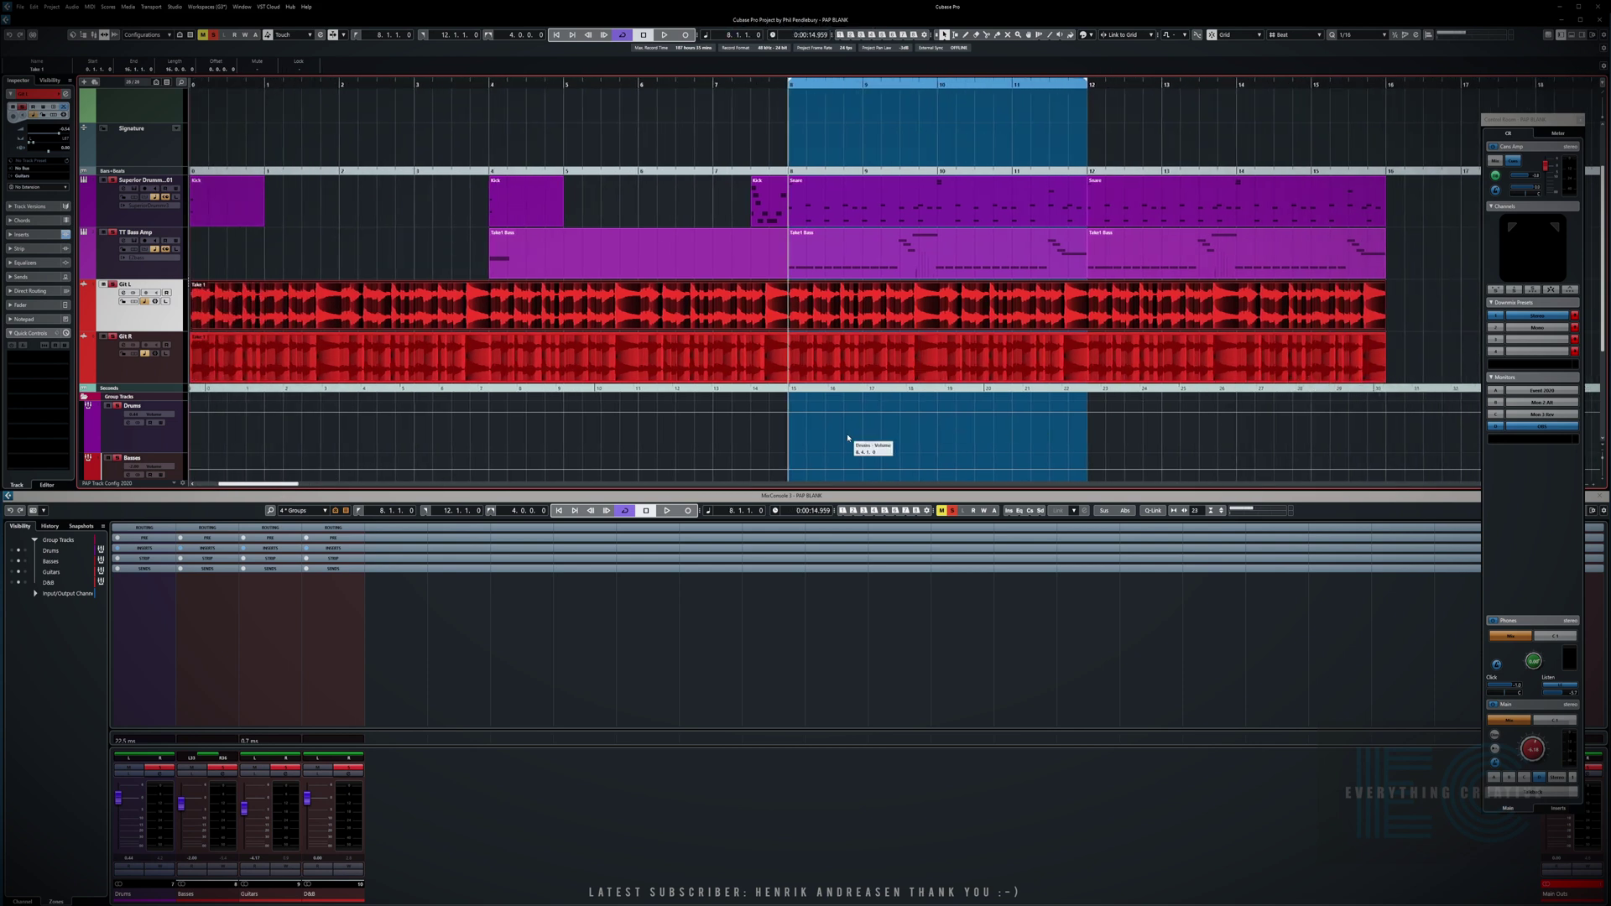
Step: In the Pool, widen the Tempo and Musical Mode columns and tick Musical Mode for Git L-04 and Git R-04
key(ctrl+p)
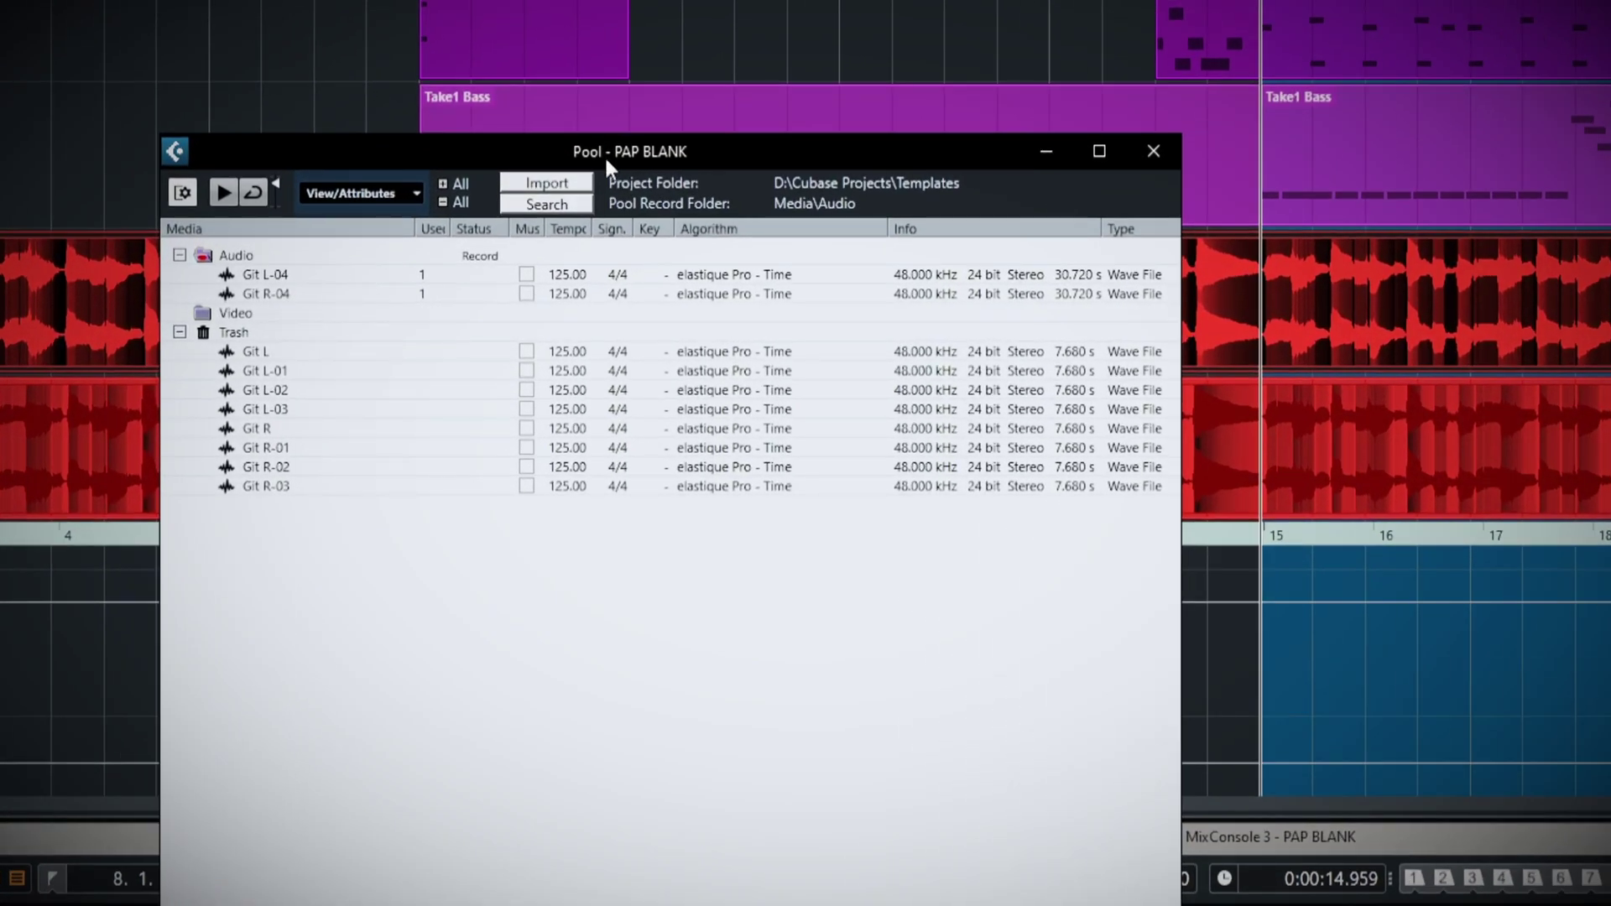
mouse_move(604, 154)
mouse_down()
mouse_move(952, 342)
mouse_move(1078, 136)
mouse_up()
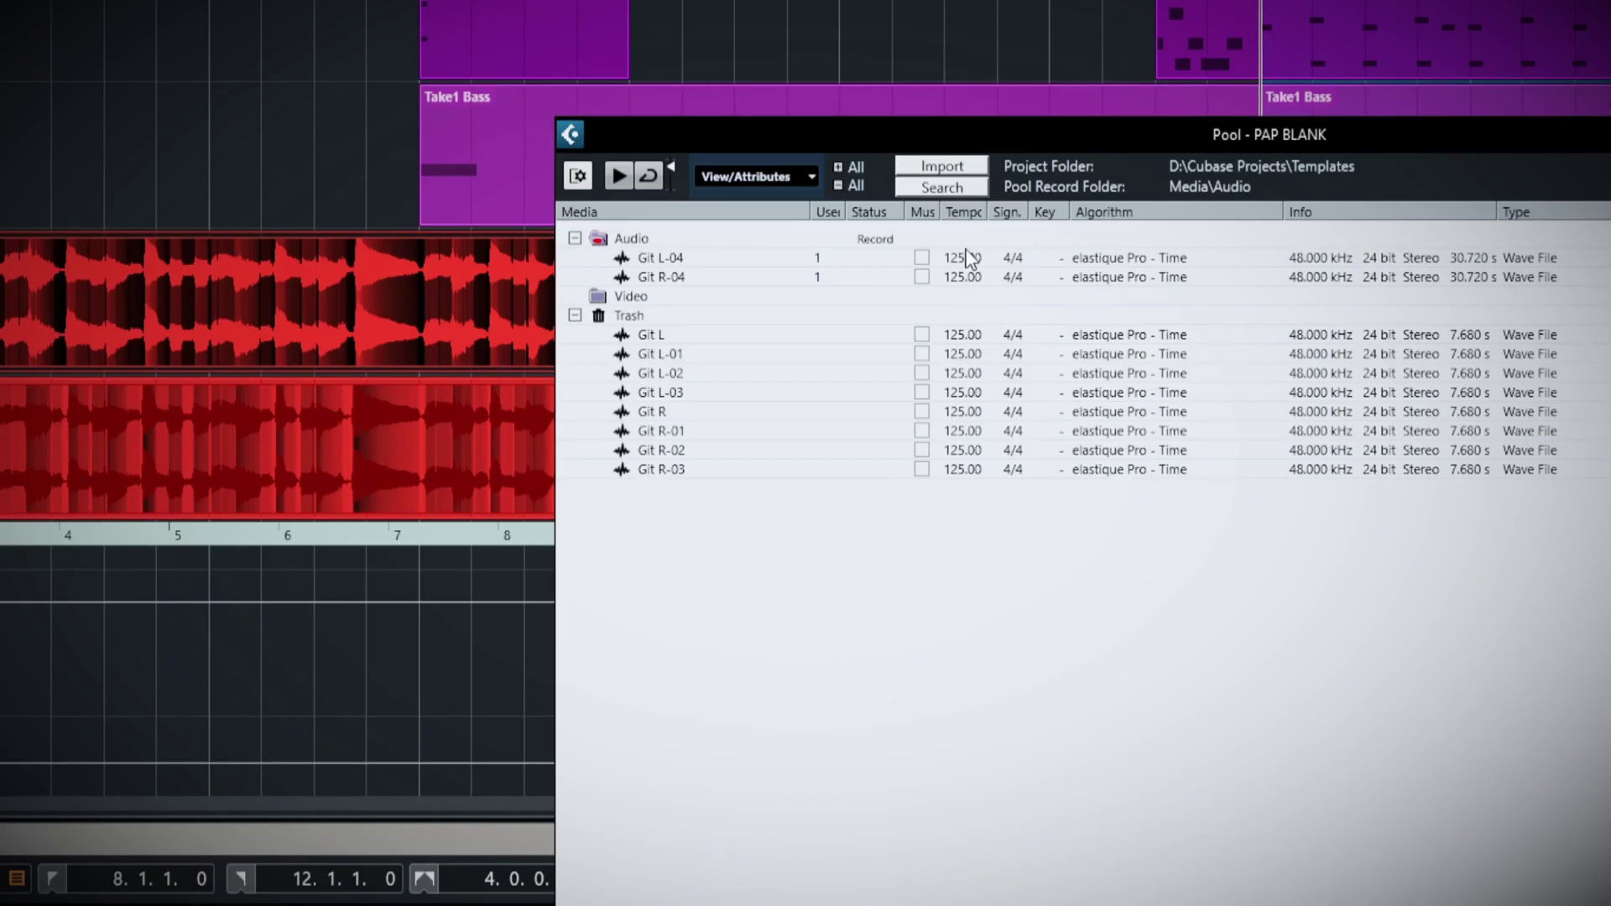
drag(992, 206, 1032, 225)
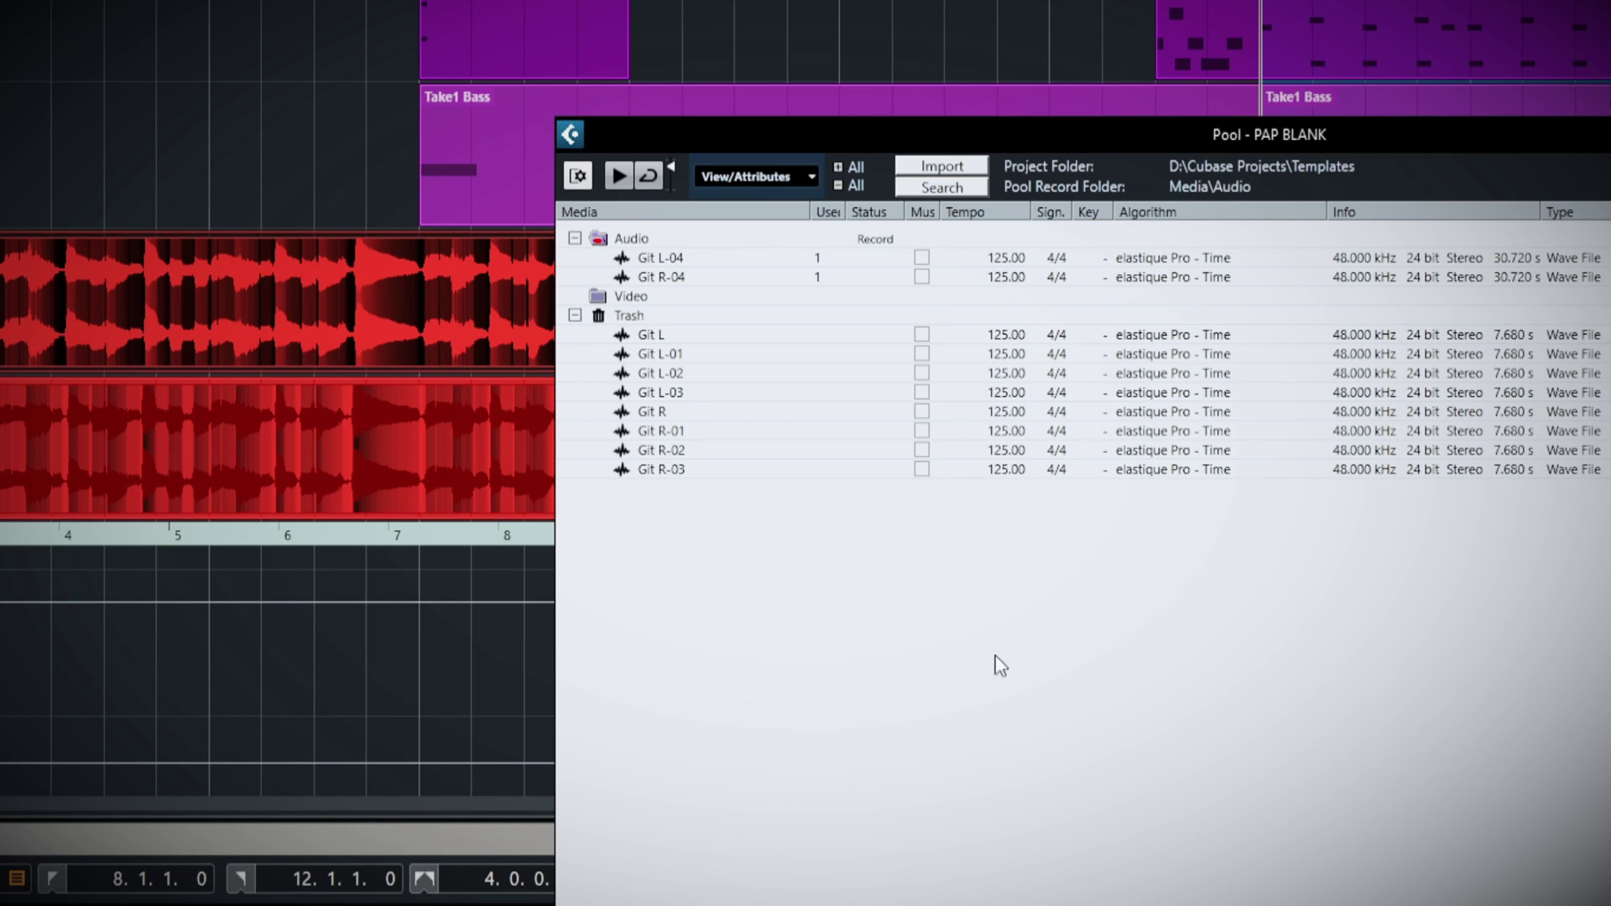
drag(936, 215, 972, 215)
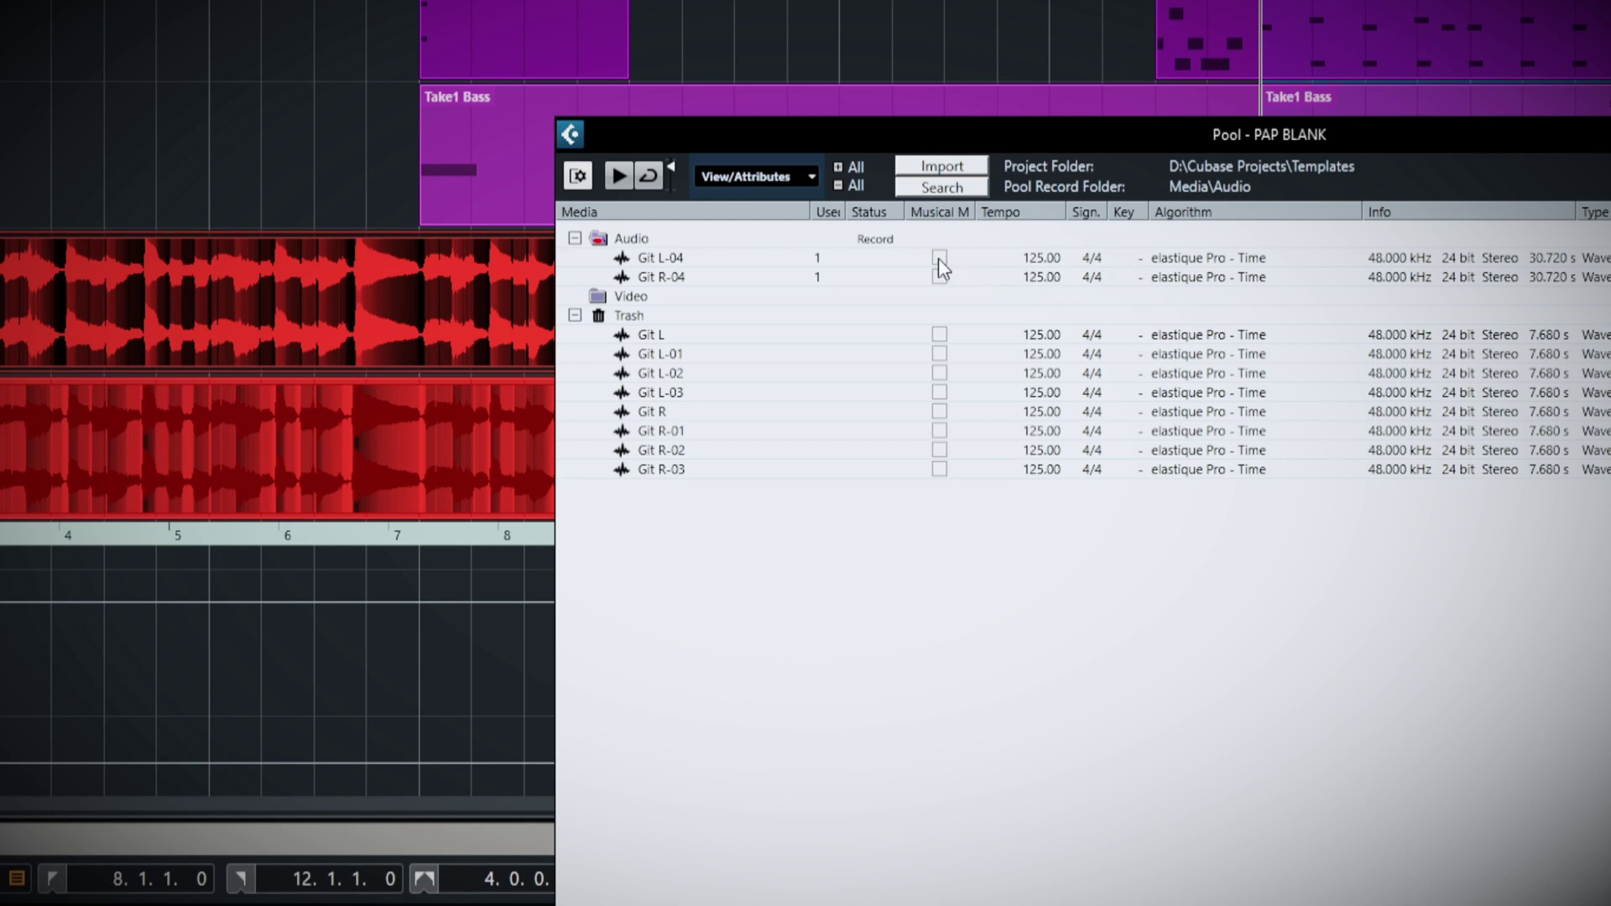
click(709, 262)
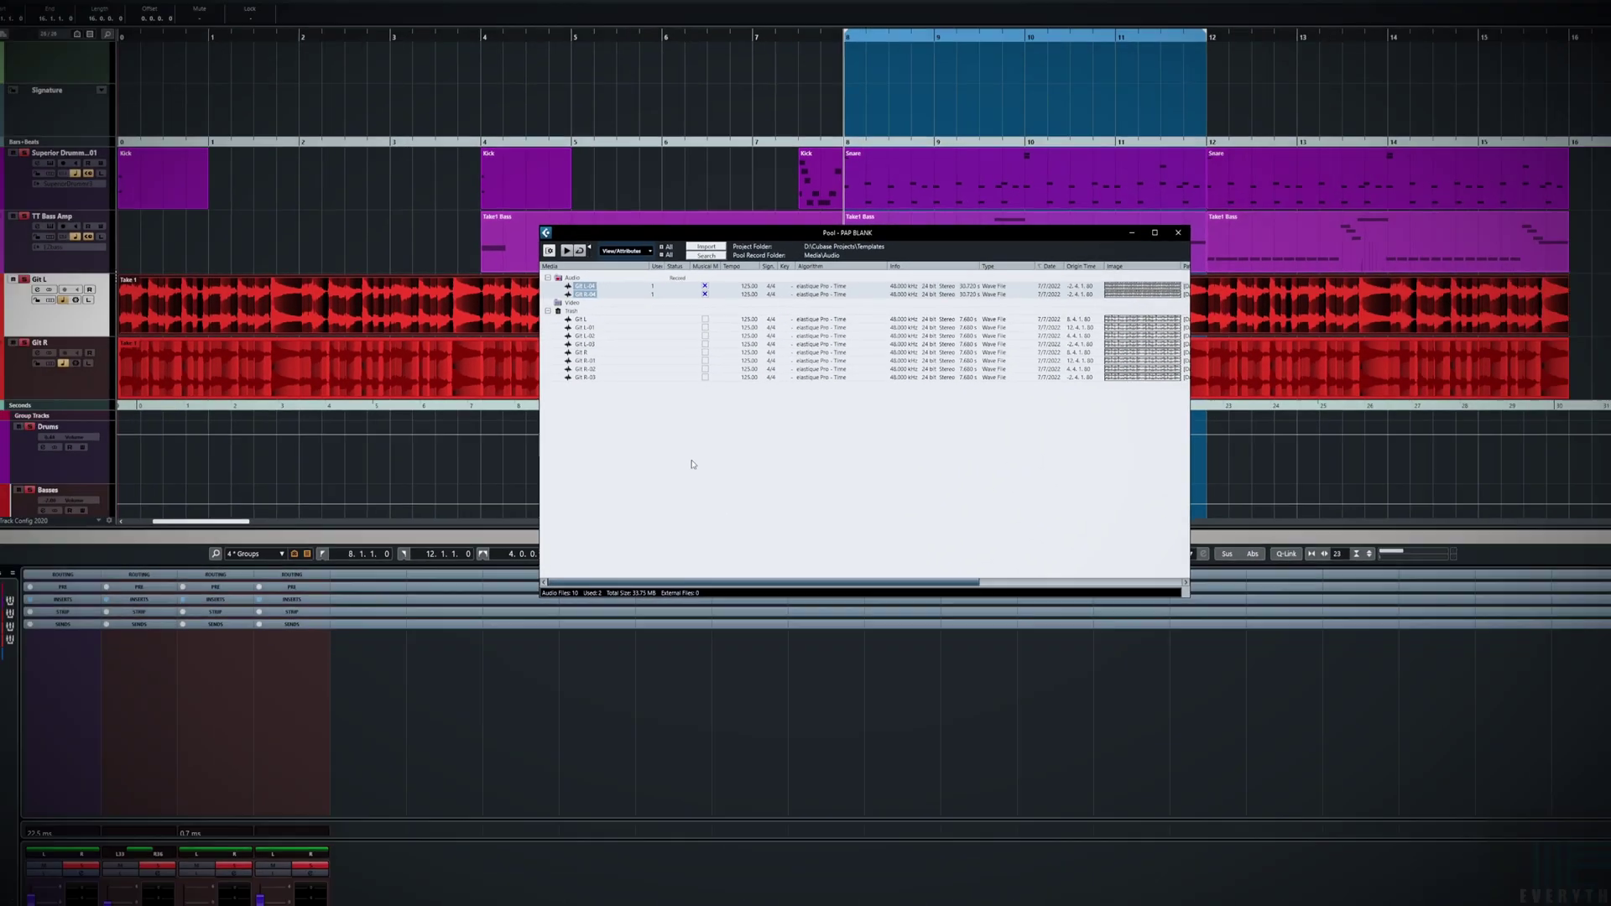
Step: Close the Pool and, during playback, change the tempo track's 125 value to 130
key(ctrl+p)
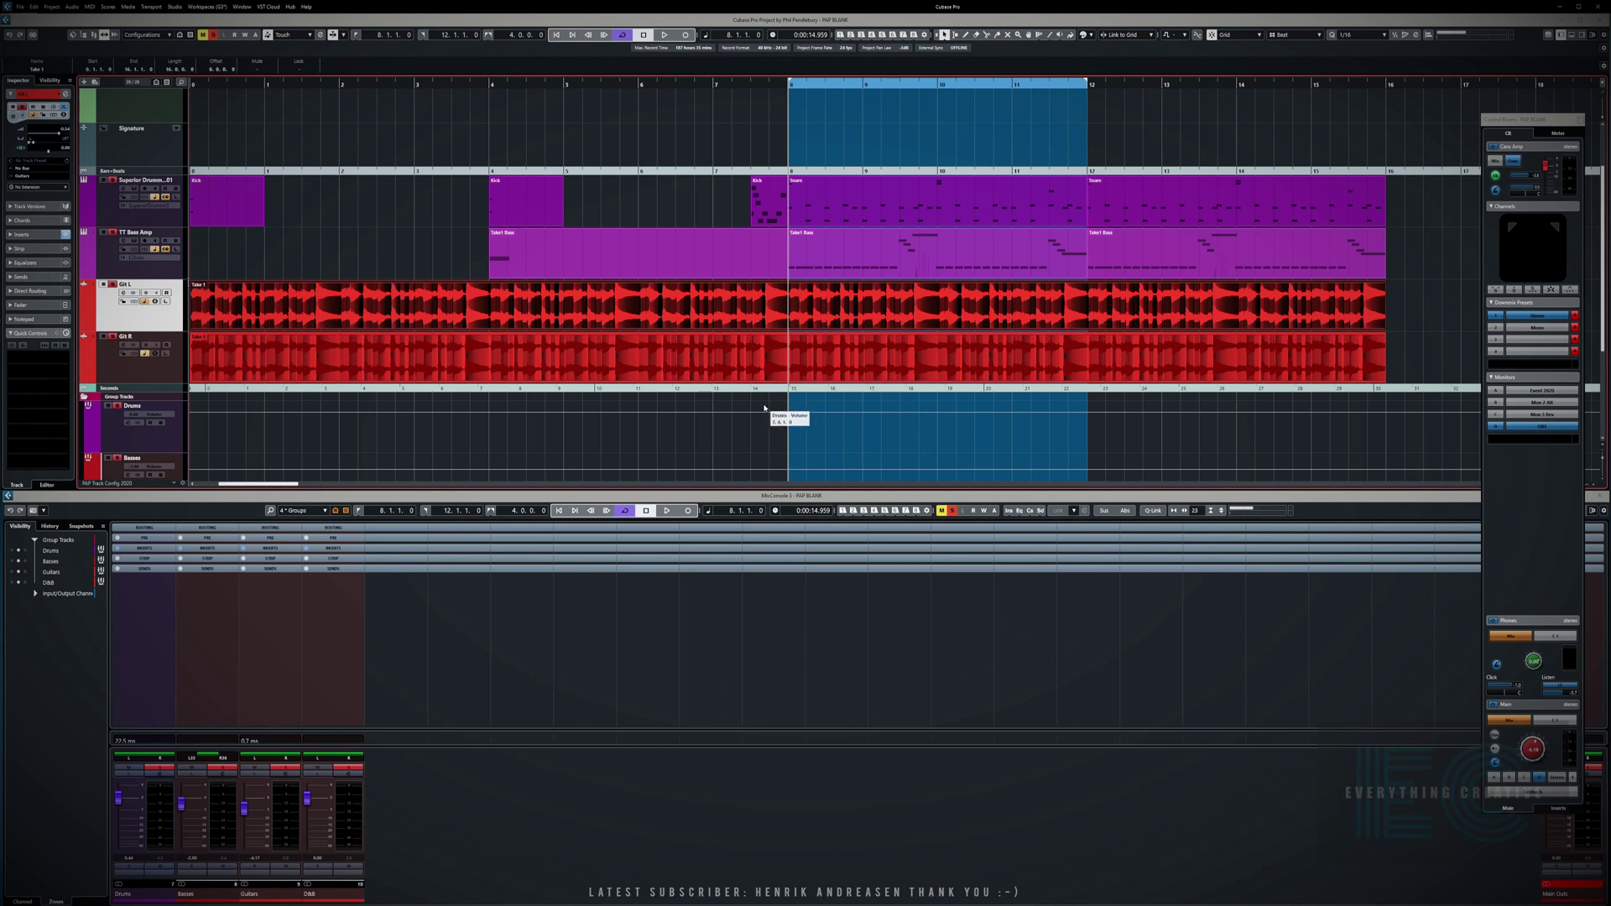
key(space)
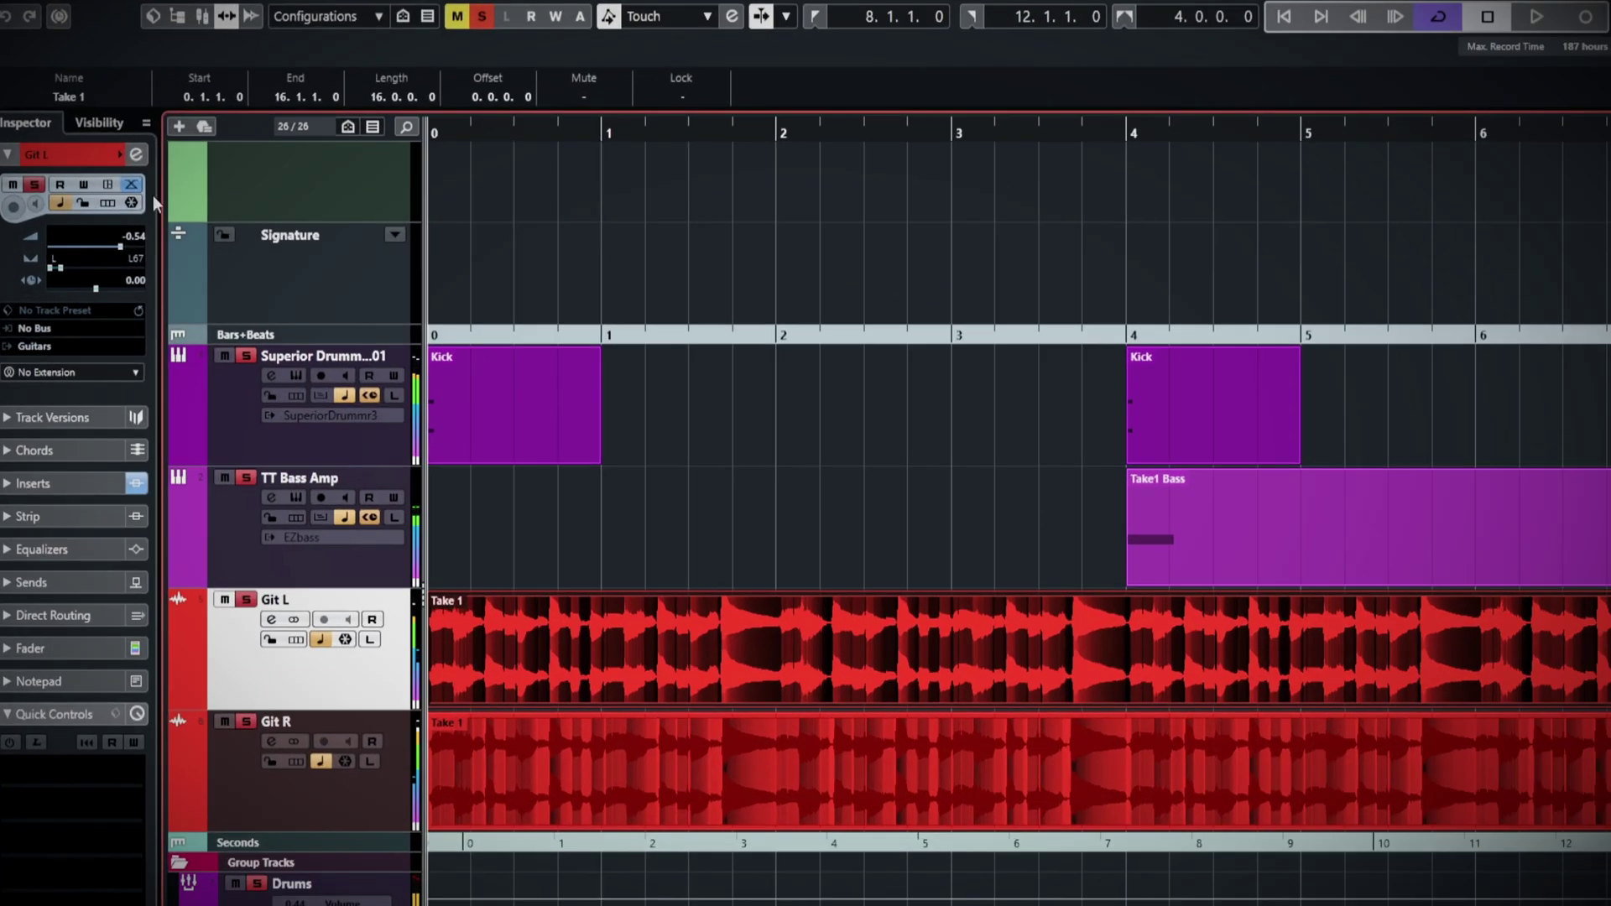
click(297, 198)
click(107, 199)
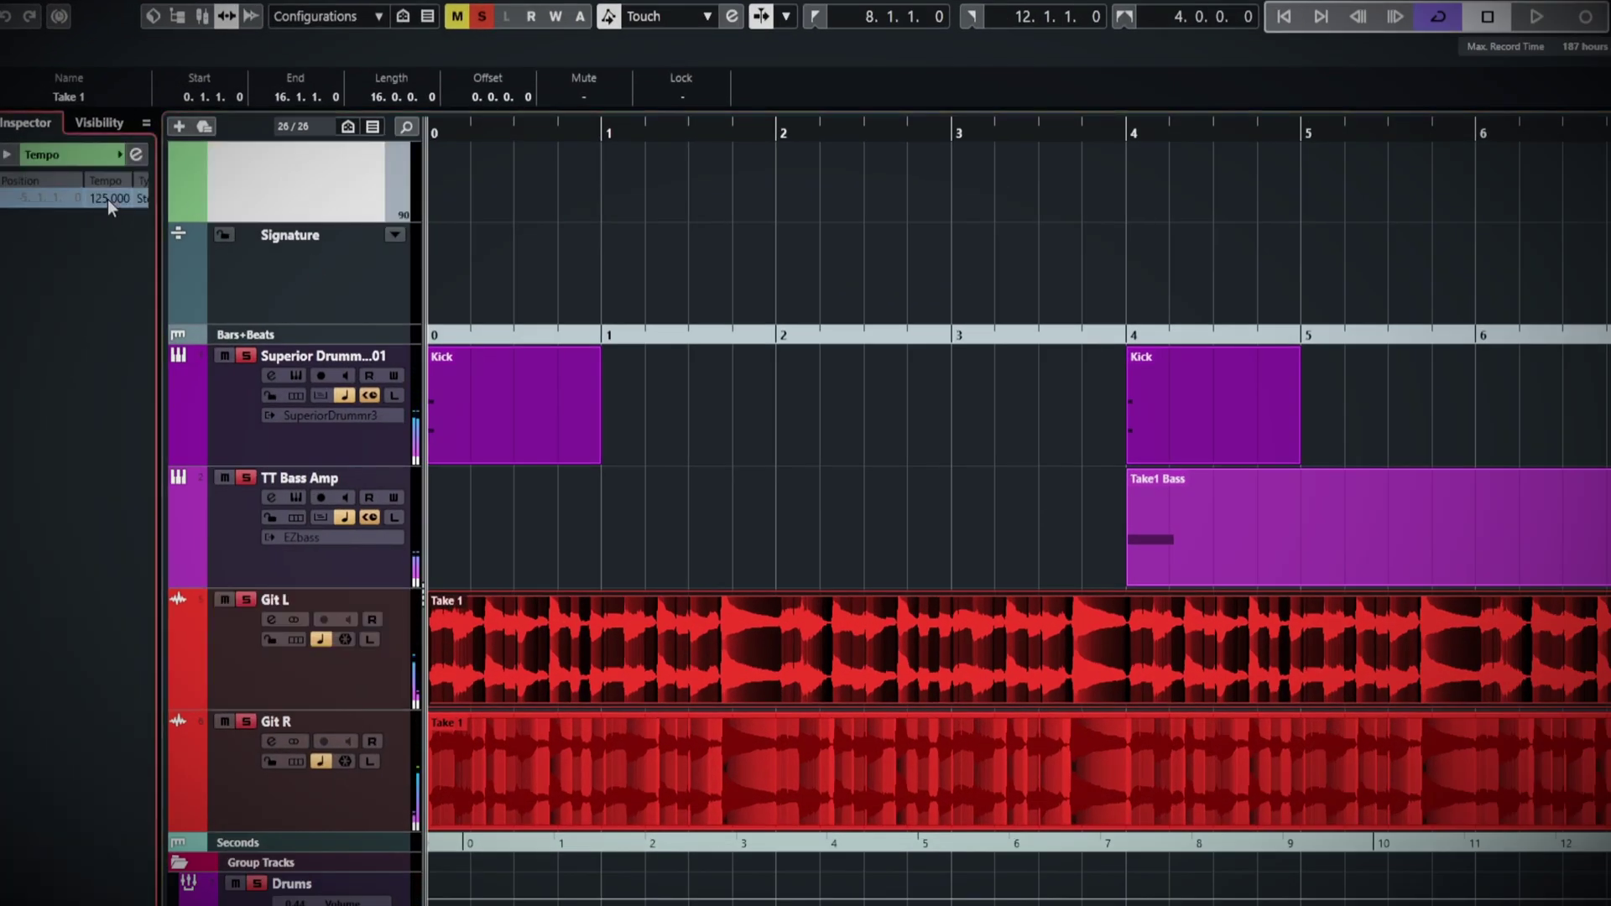
text(130)
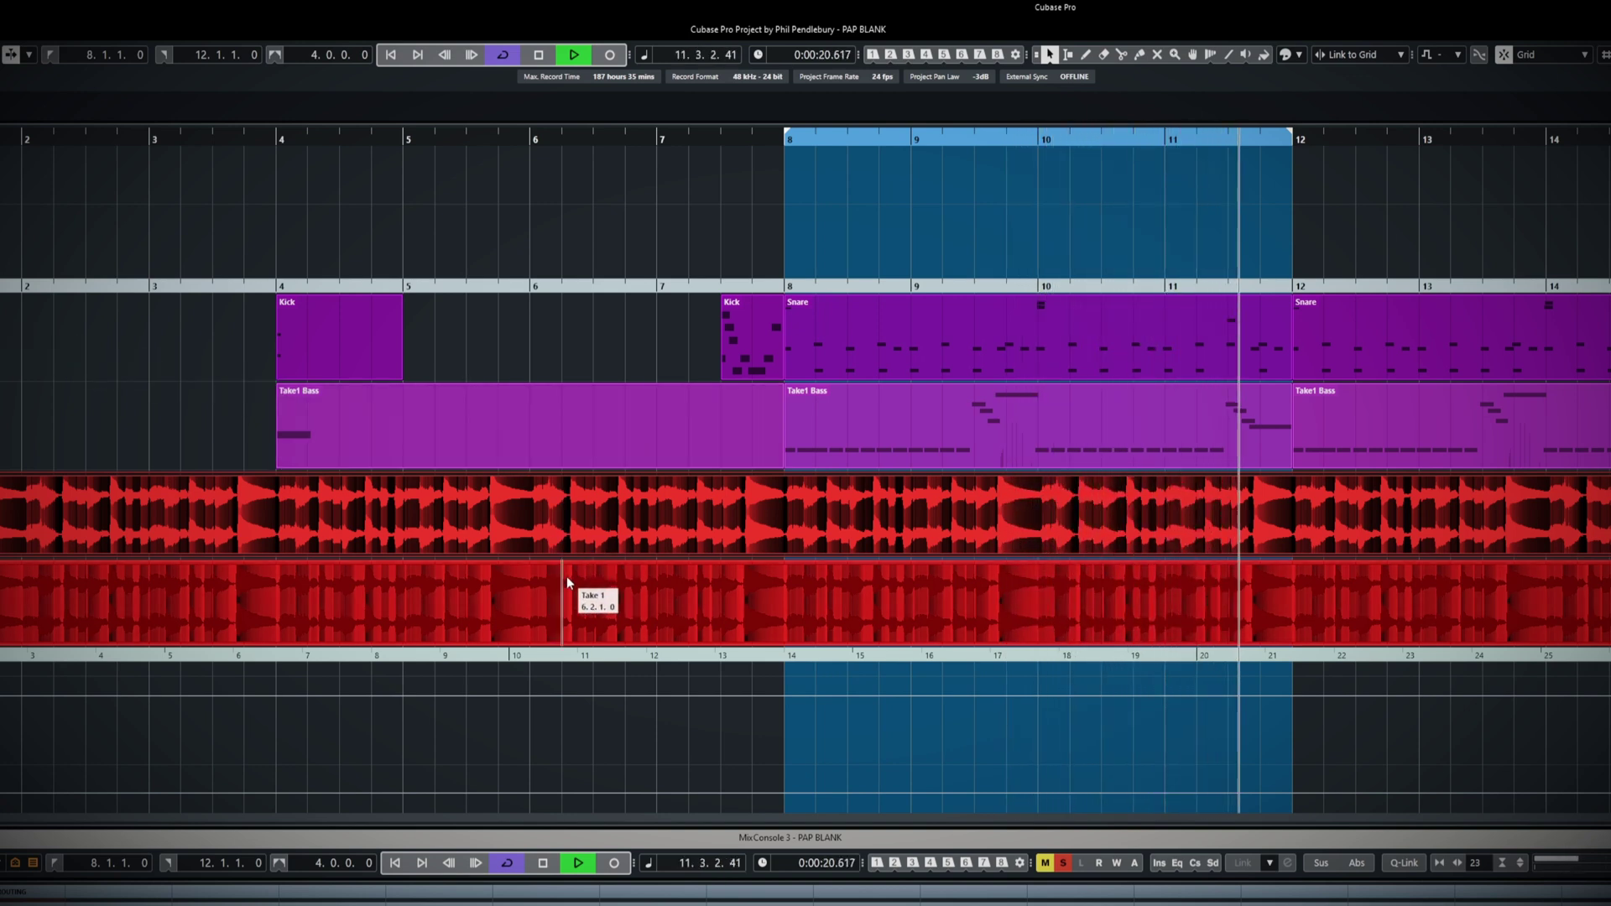
key(space)
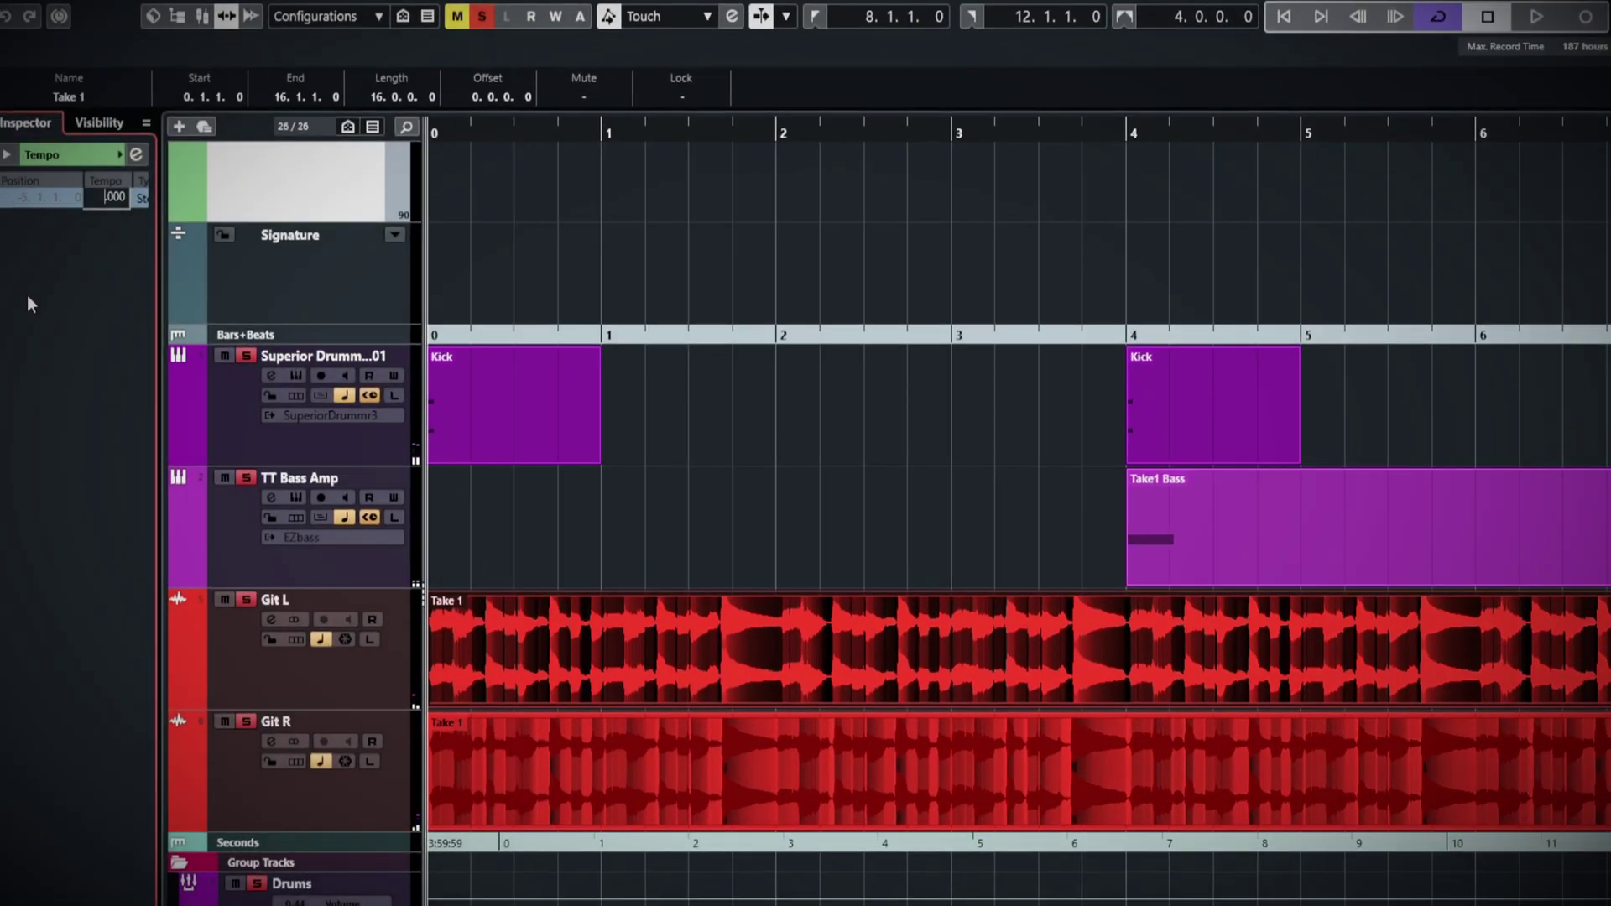
Step: Set the tempo to 120 BPM and play to hear the guitars follow
text(120.)
key(Return)
key(space)
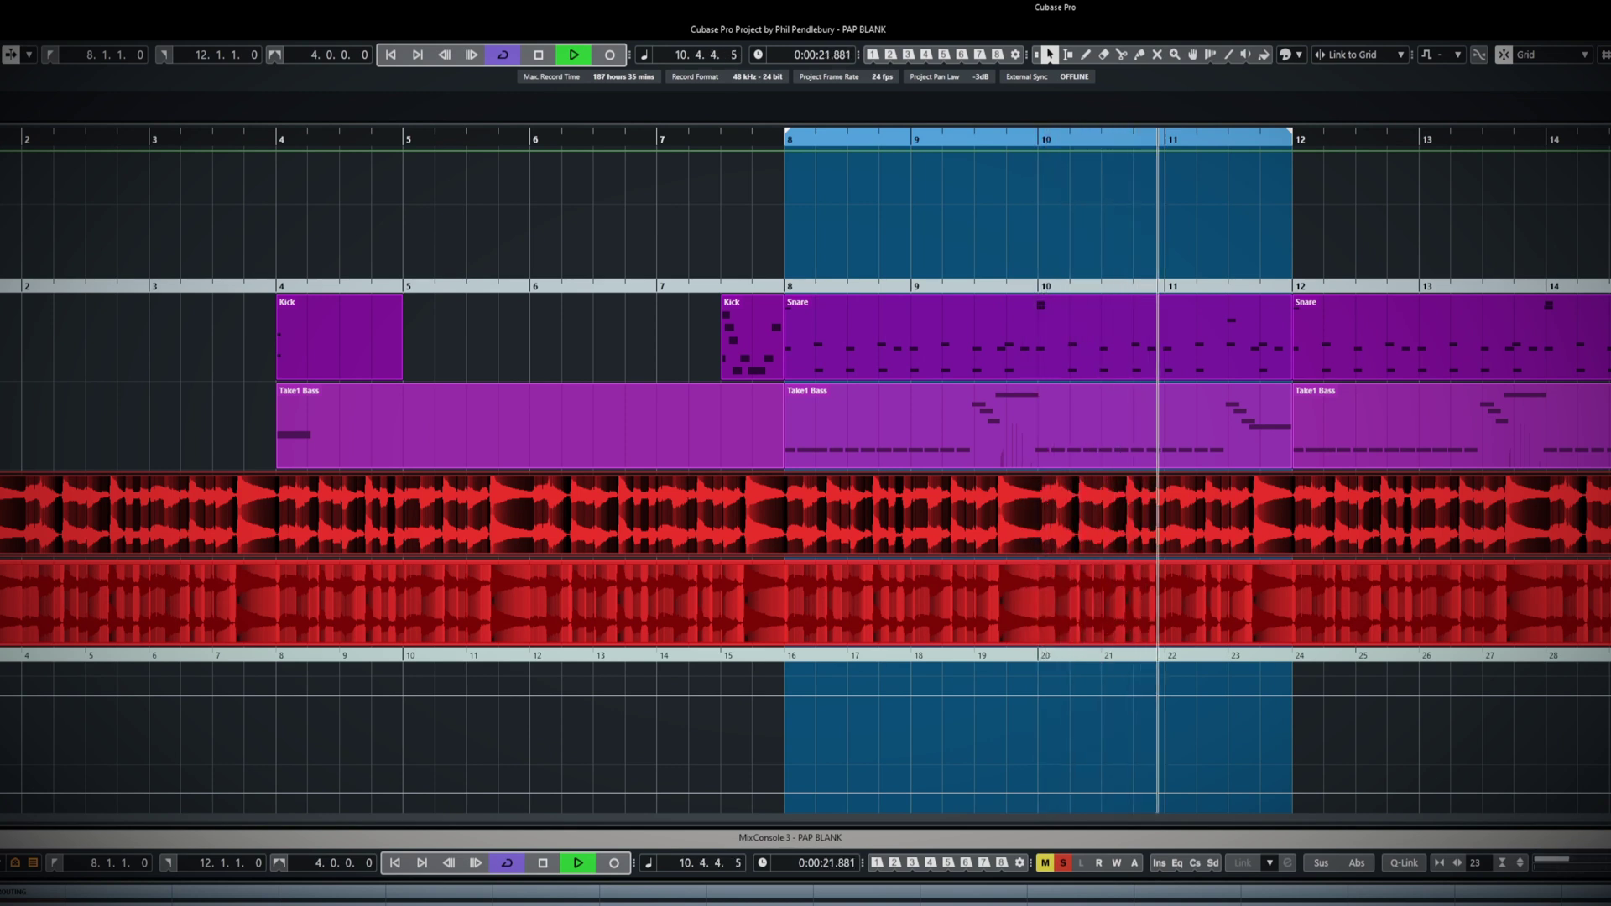
key(space)
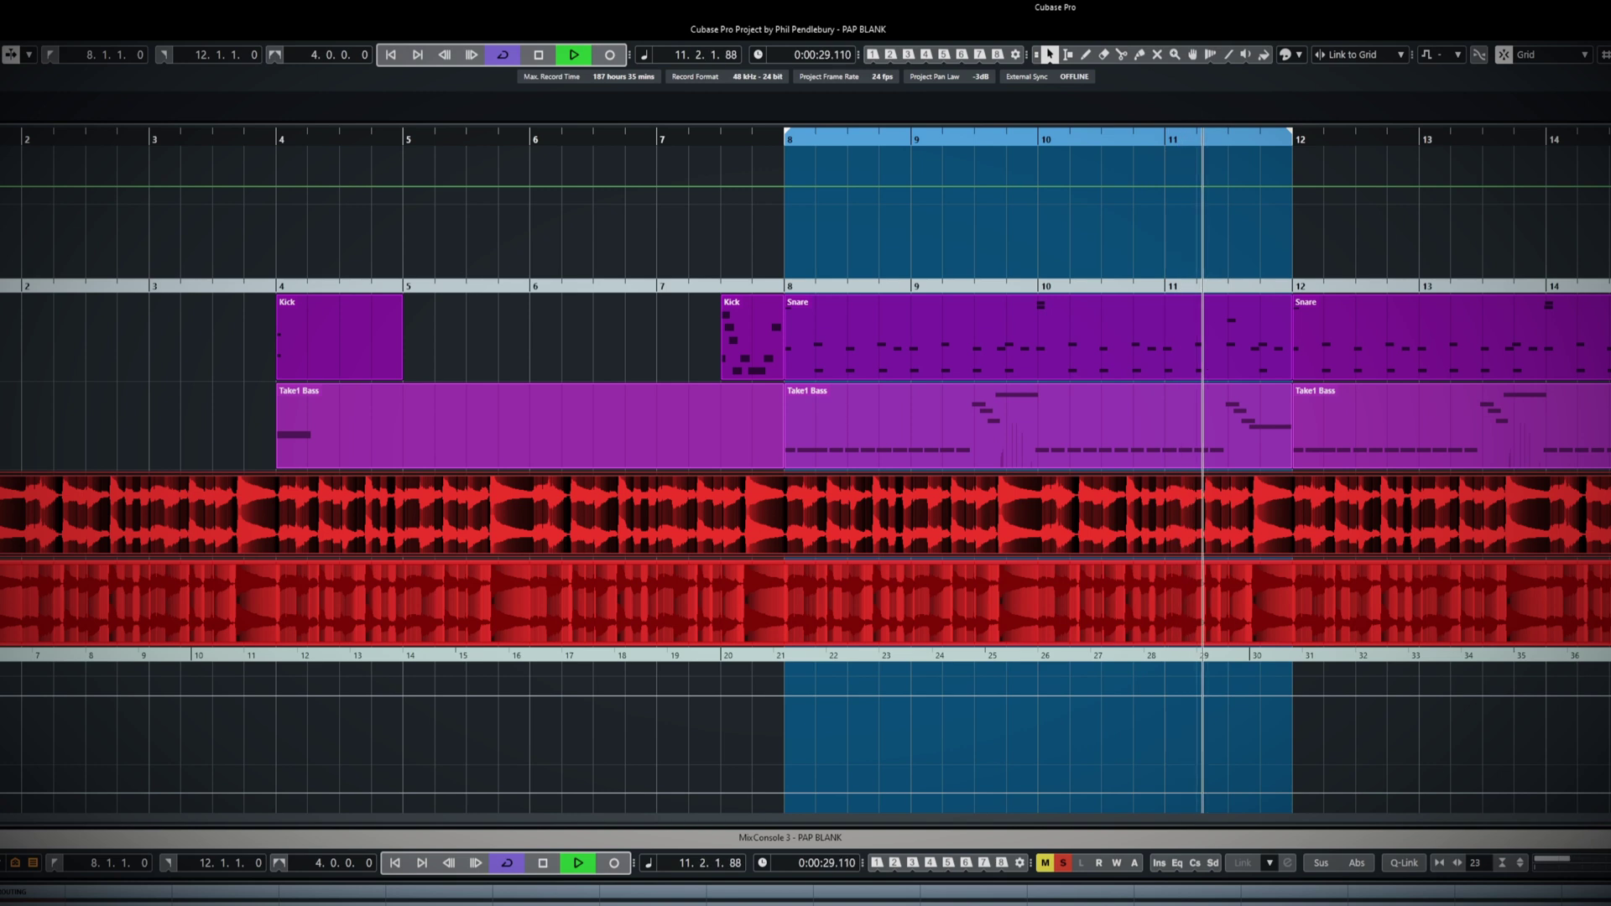
key(space)
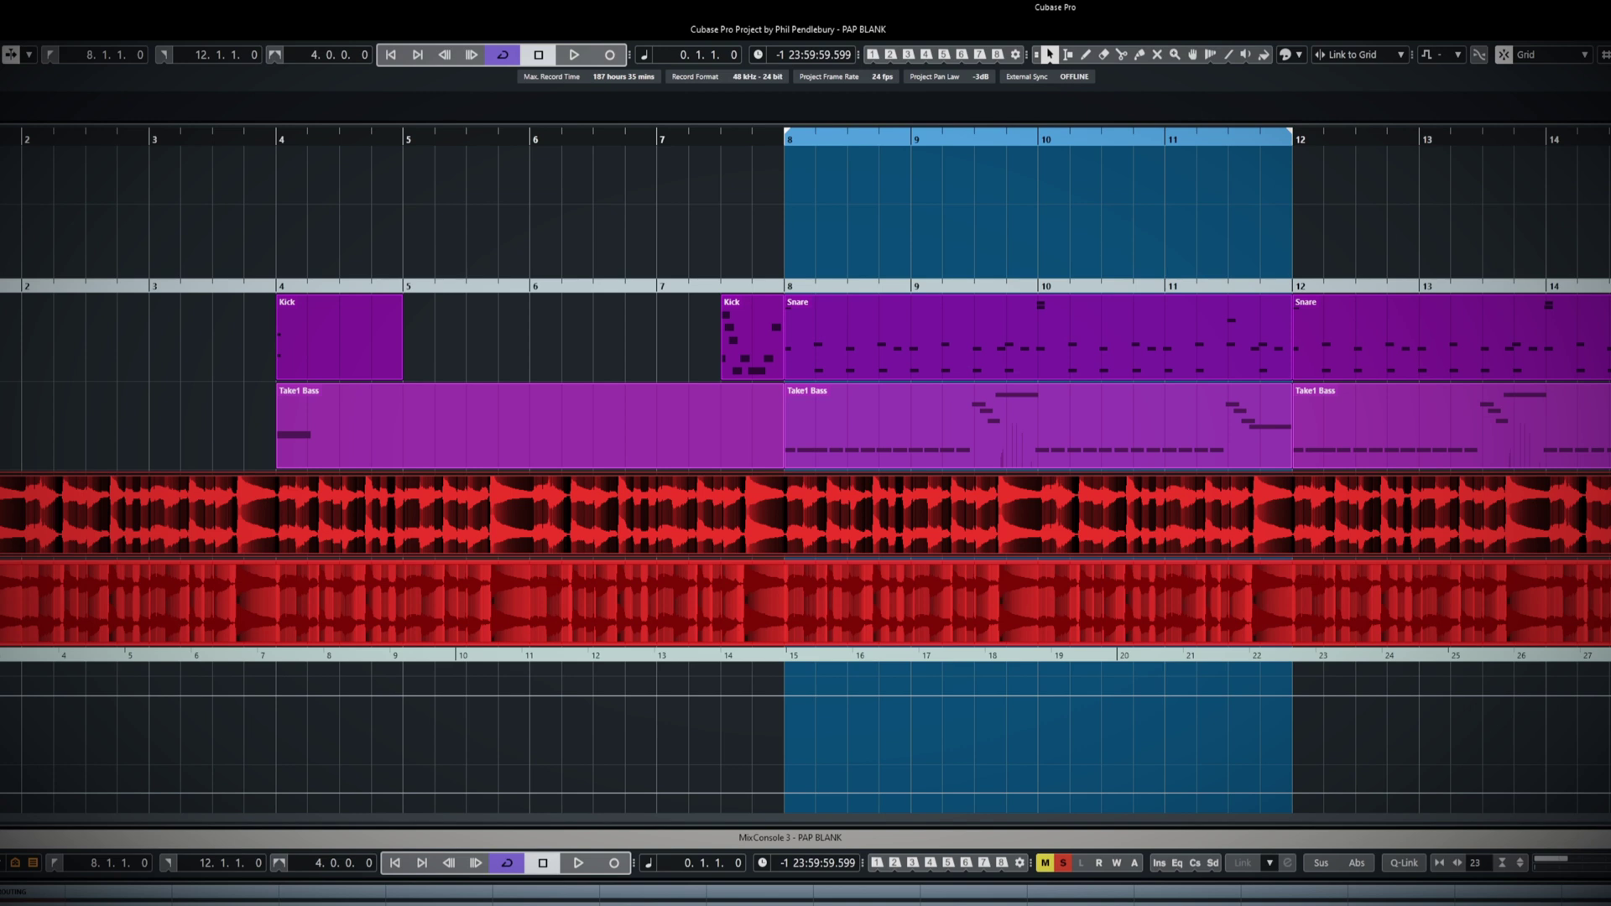
Step: Scroll right and audition playback from bar 11 beat 4 through bar 12
scroll(437, 698, right, 5)
scroll(437, 698, right, 10)
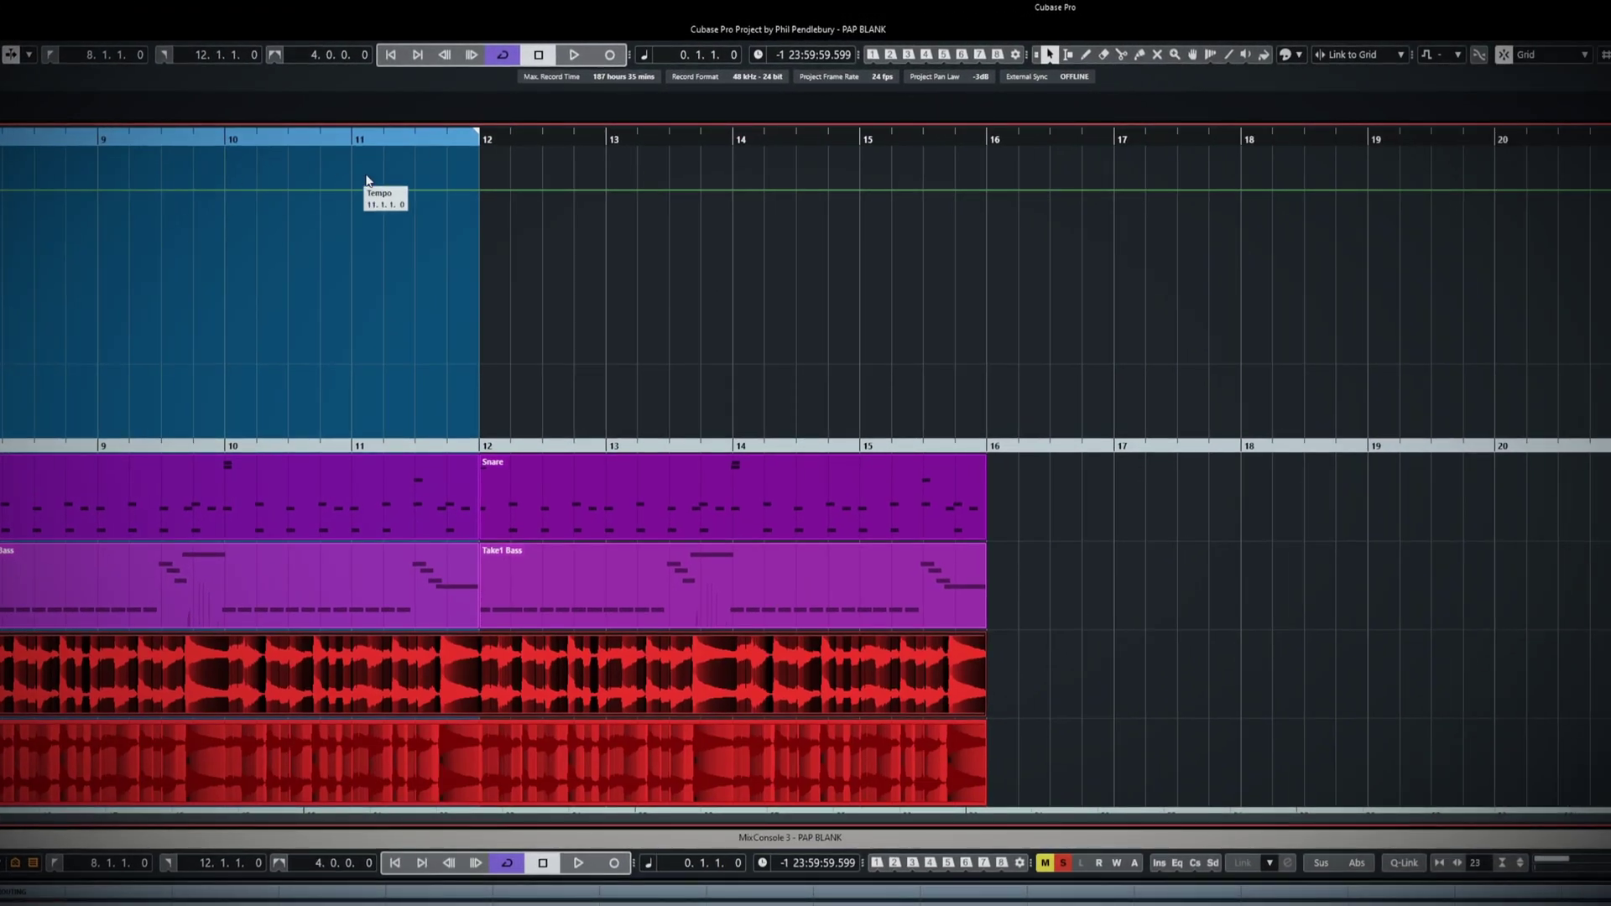
click(436, 137)
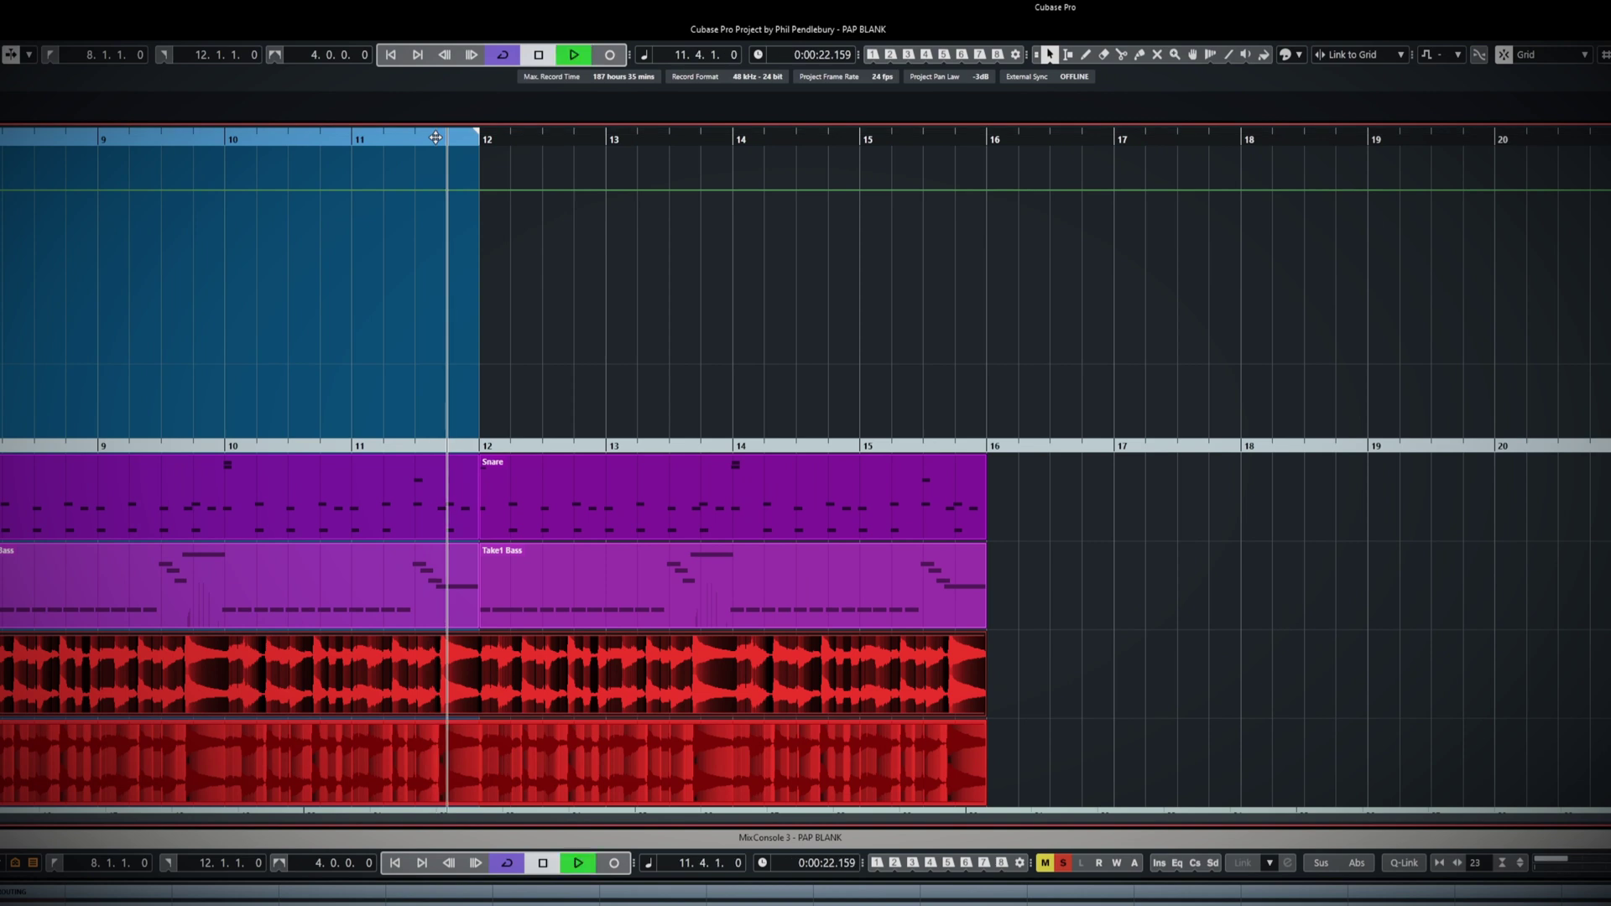
key(space)
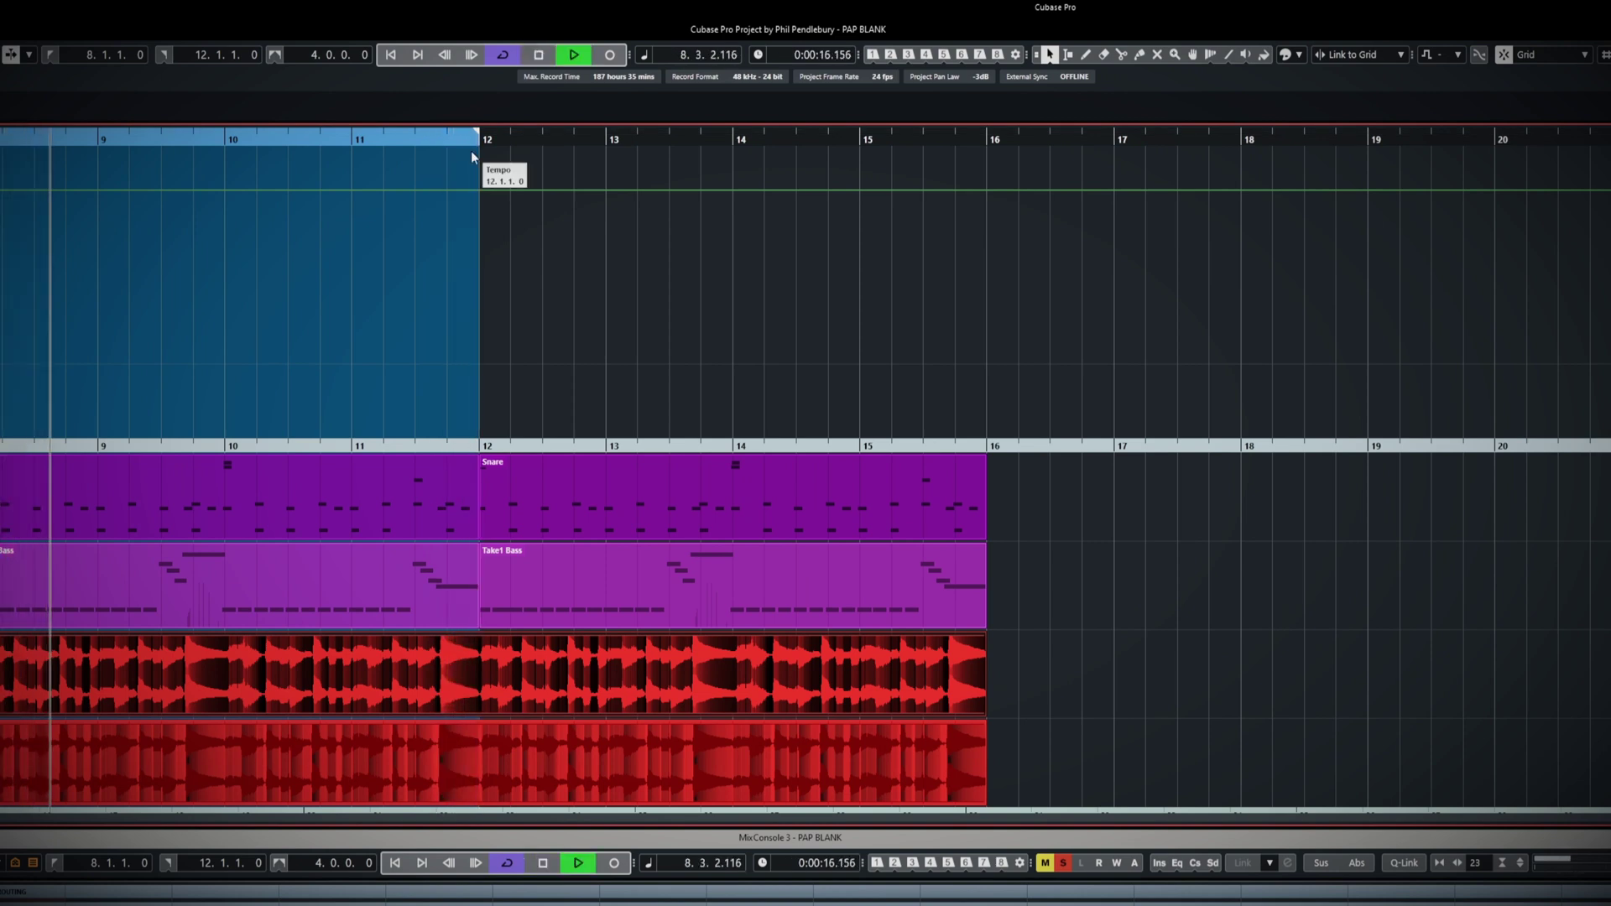
click(471, 157)
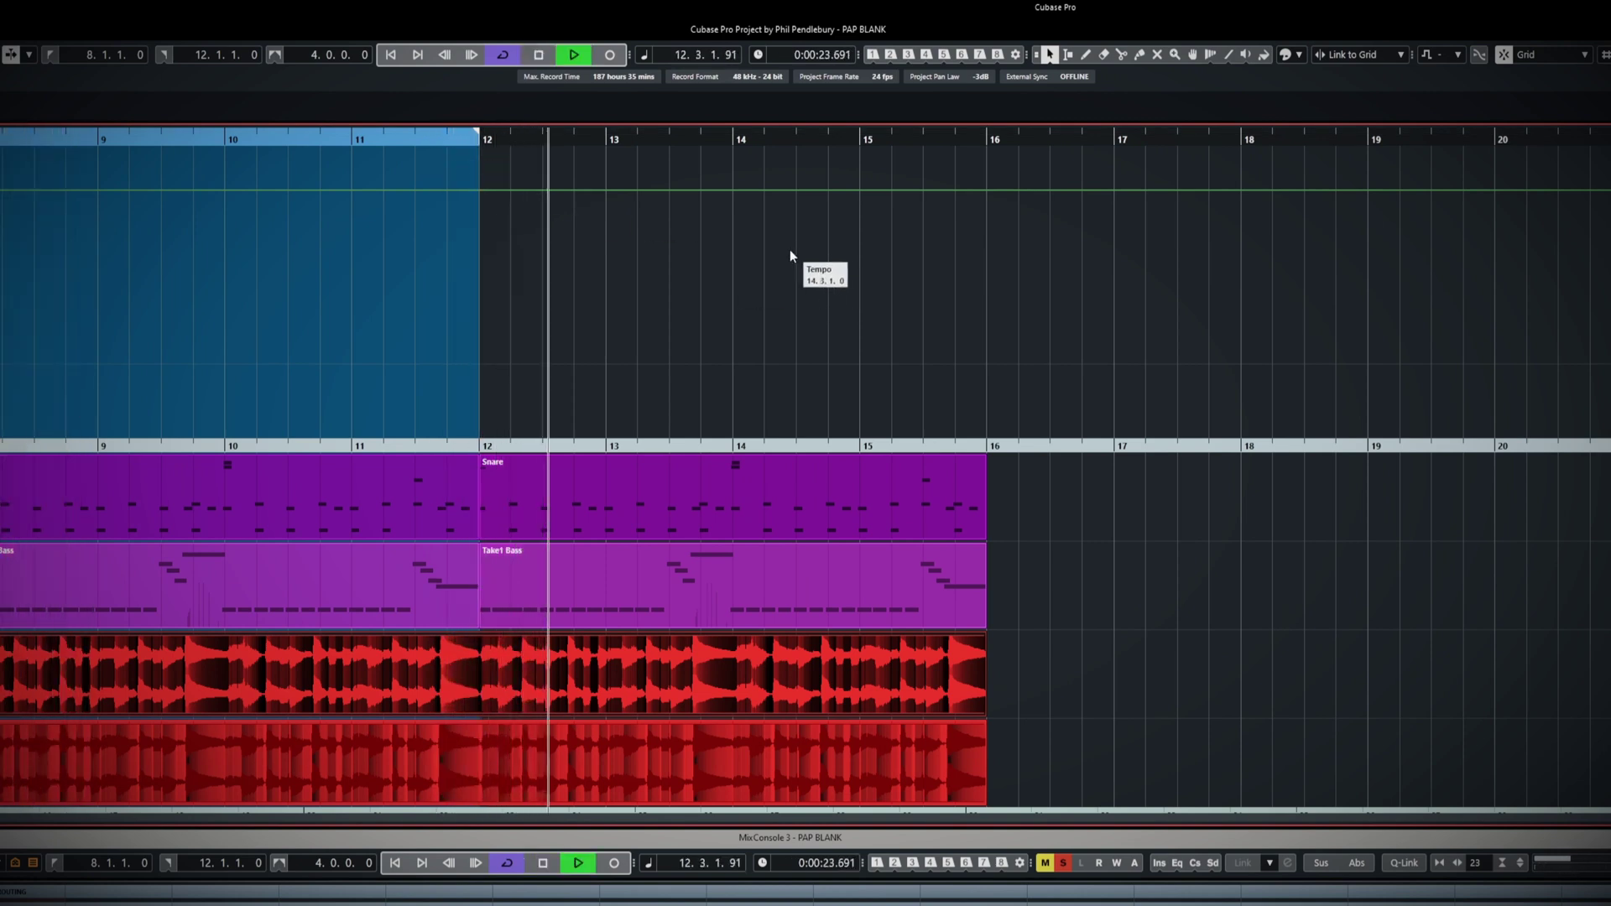
key(space)
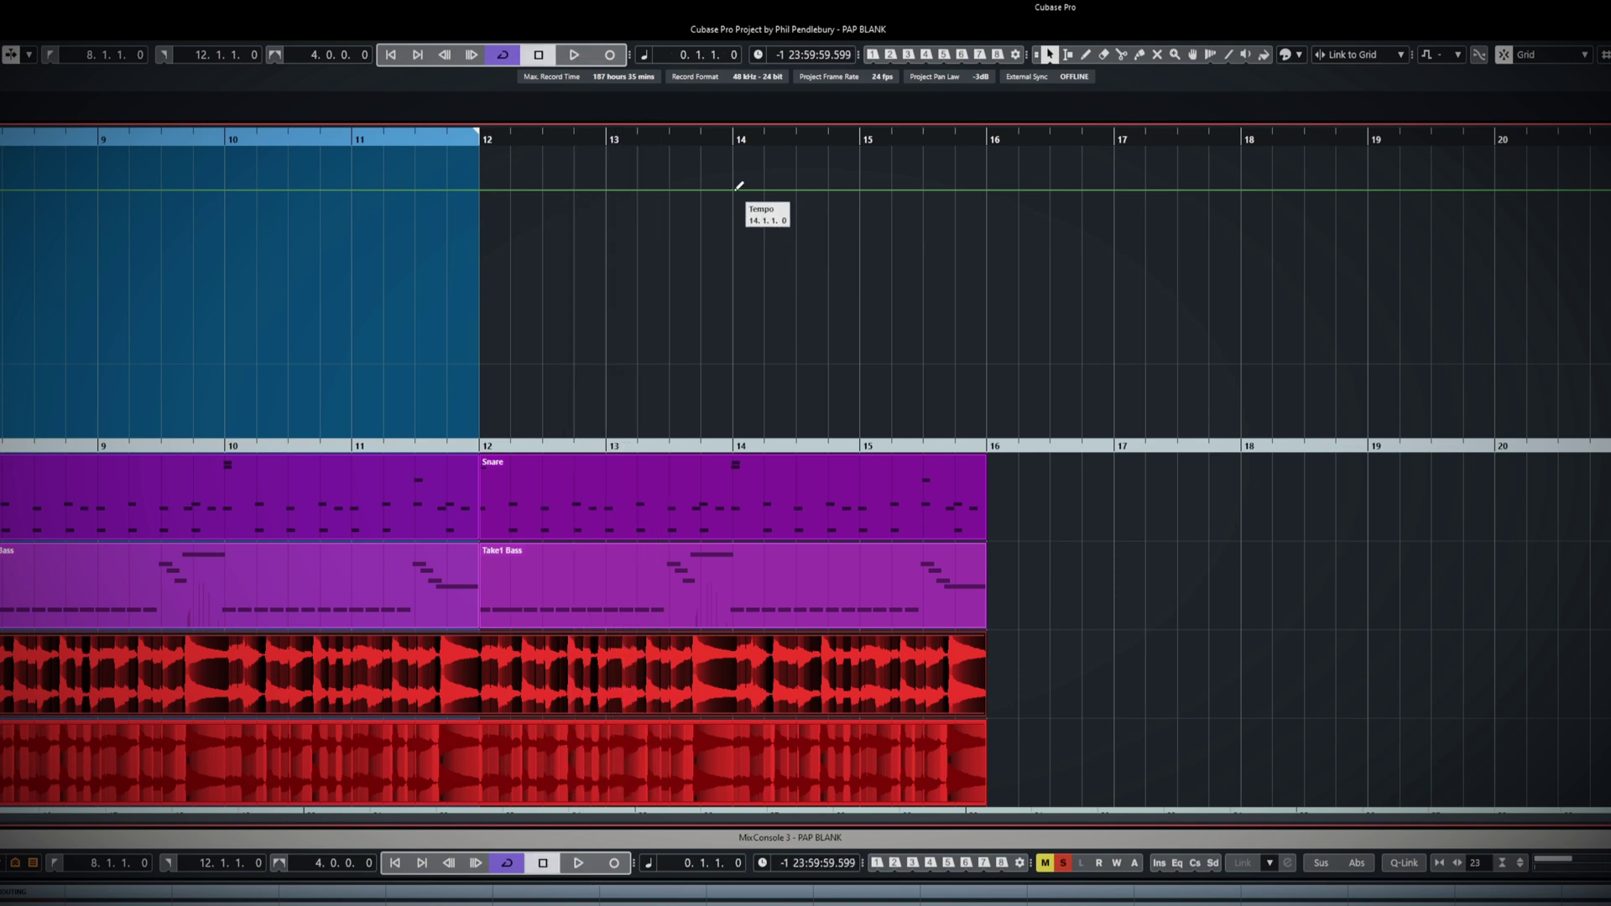
Step: Pull the bar 16 tempo point down to ramp from bar 14, and audition it
click(734, 186)
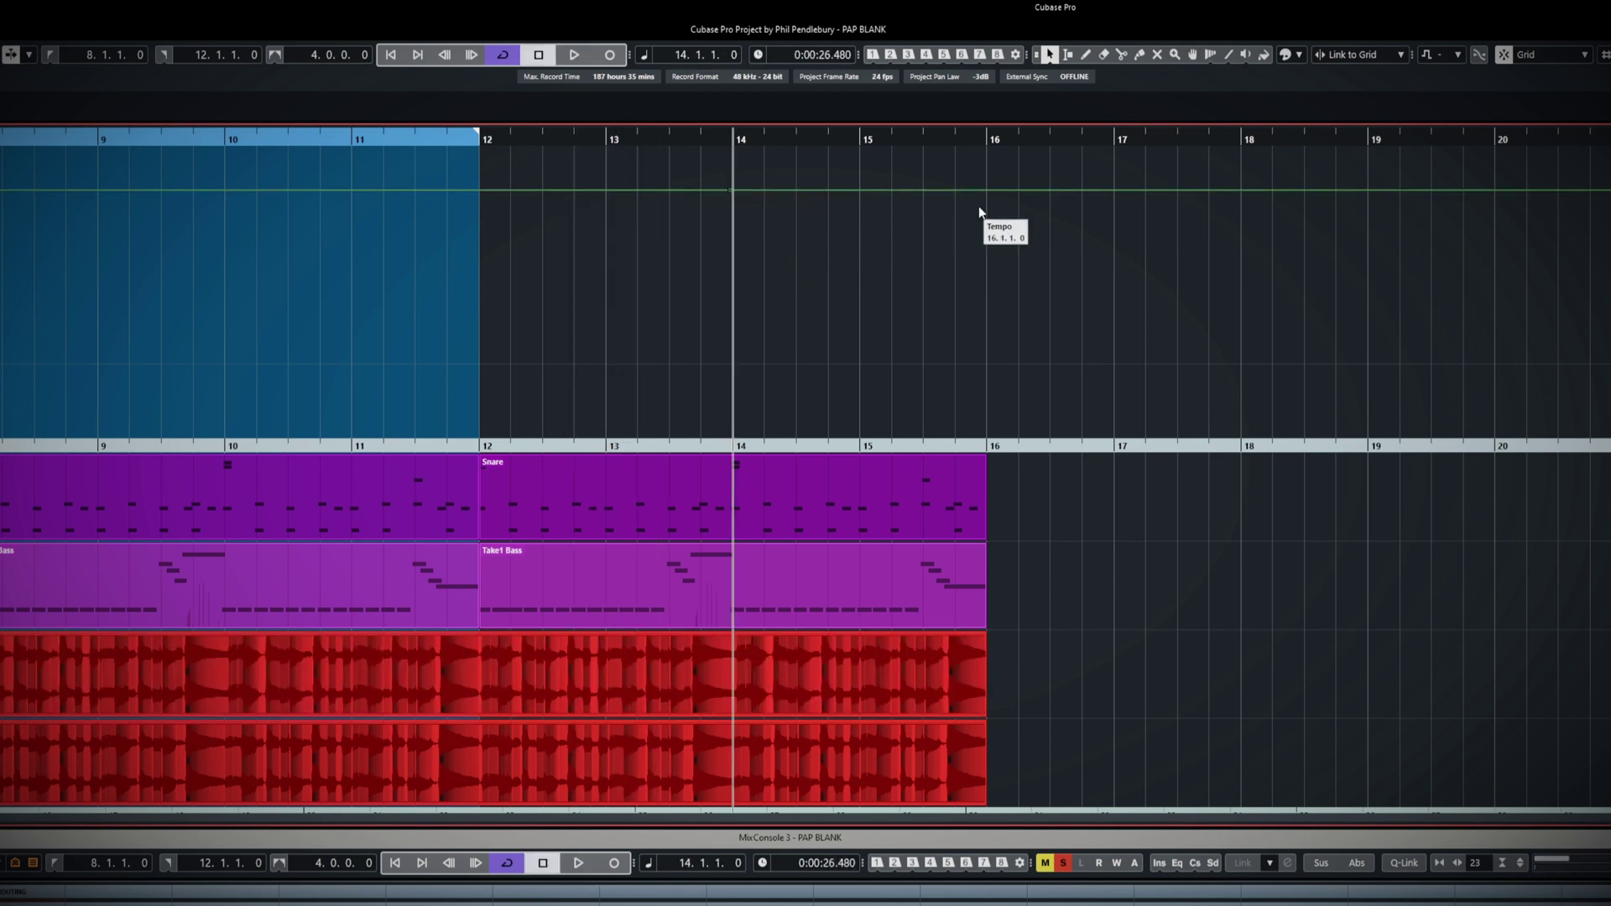
click(990, 186)
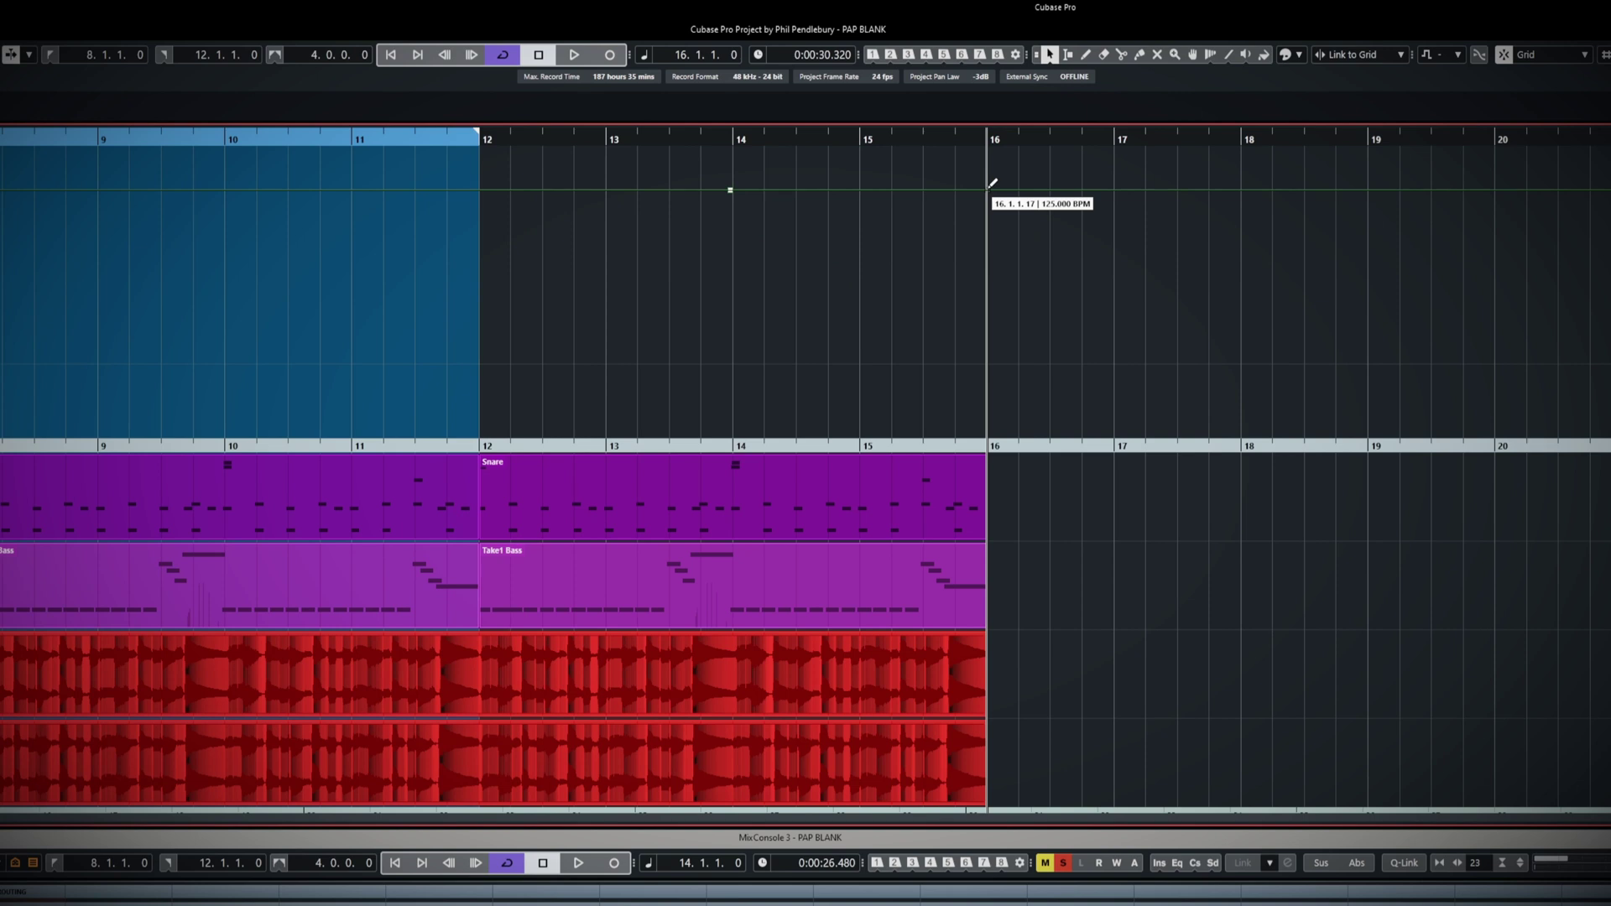
drag(992, 183, 992, 289)
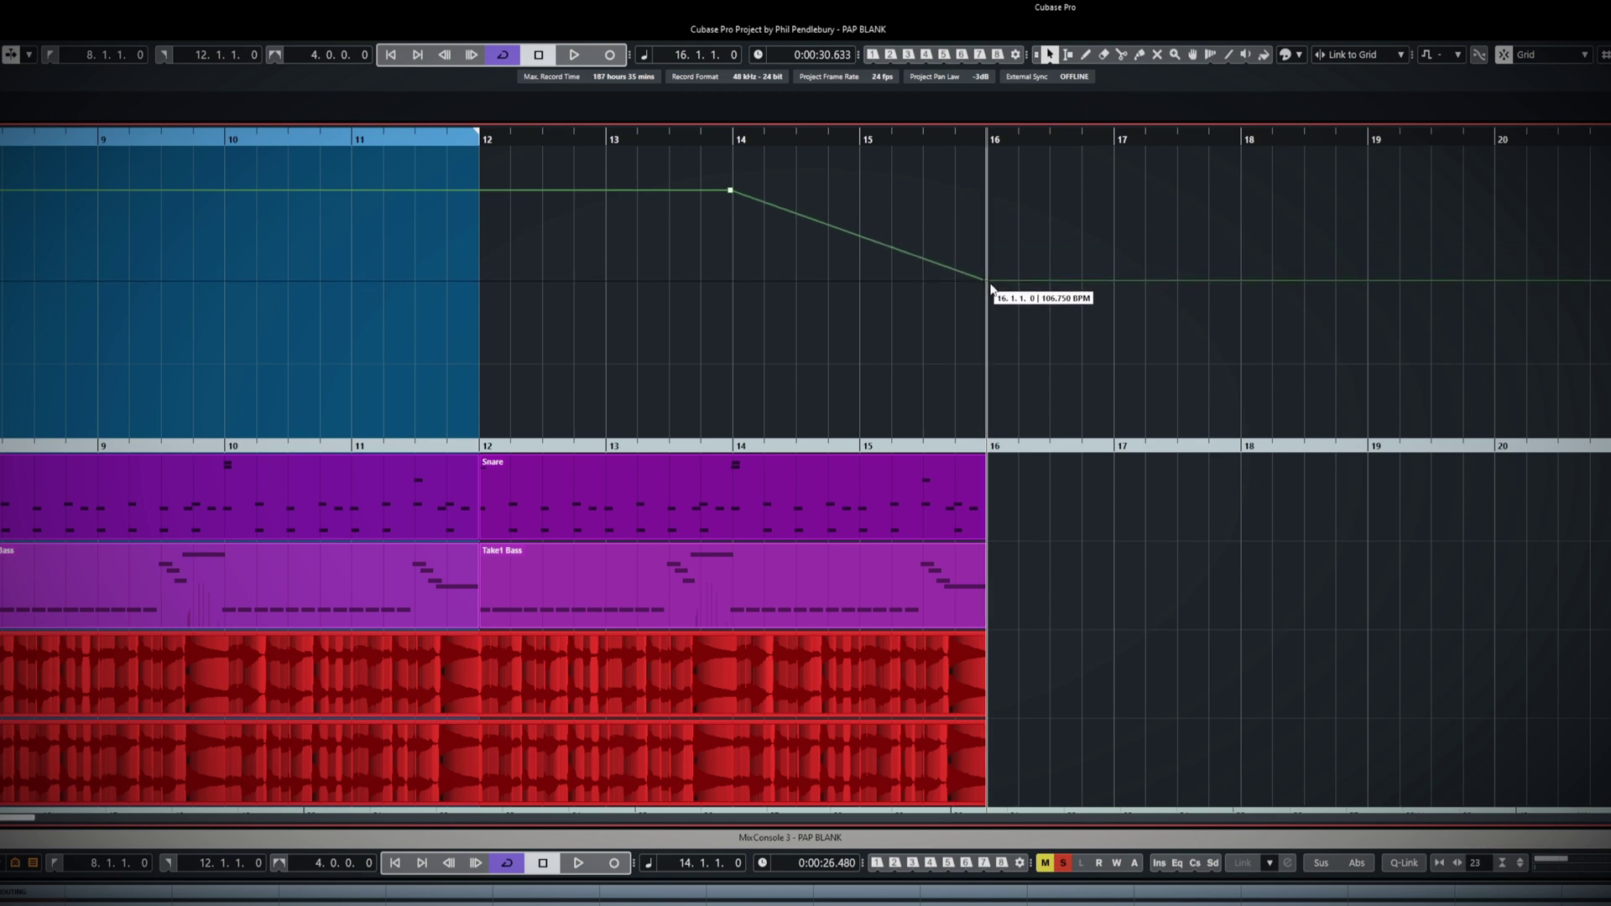
drag(991, 290, 990, 300)
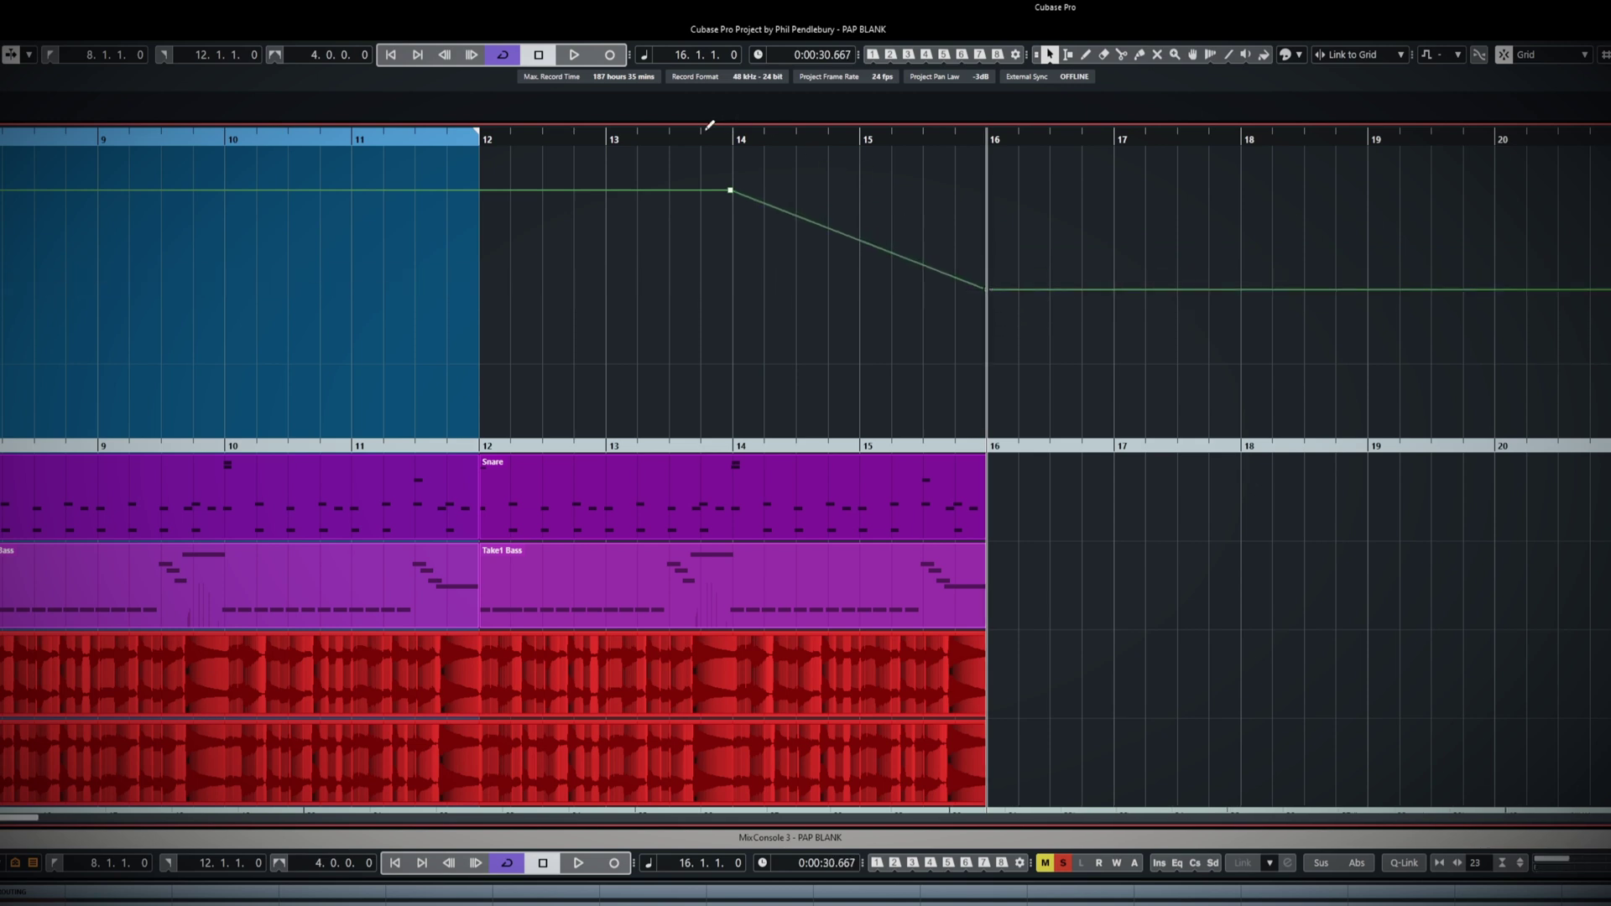
click(663, 136)
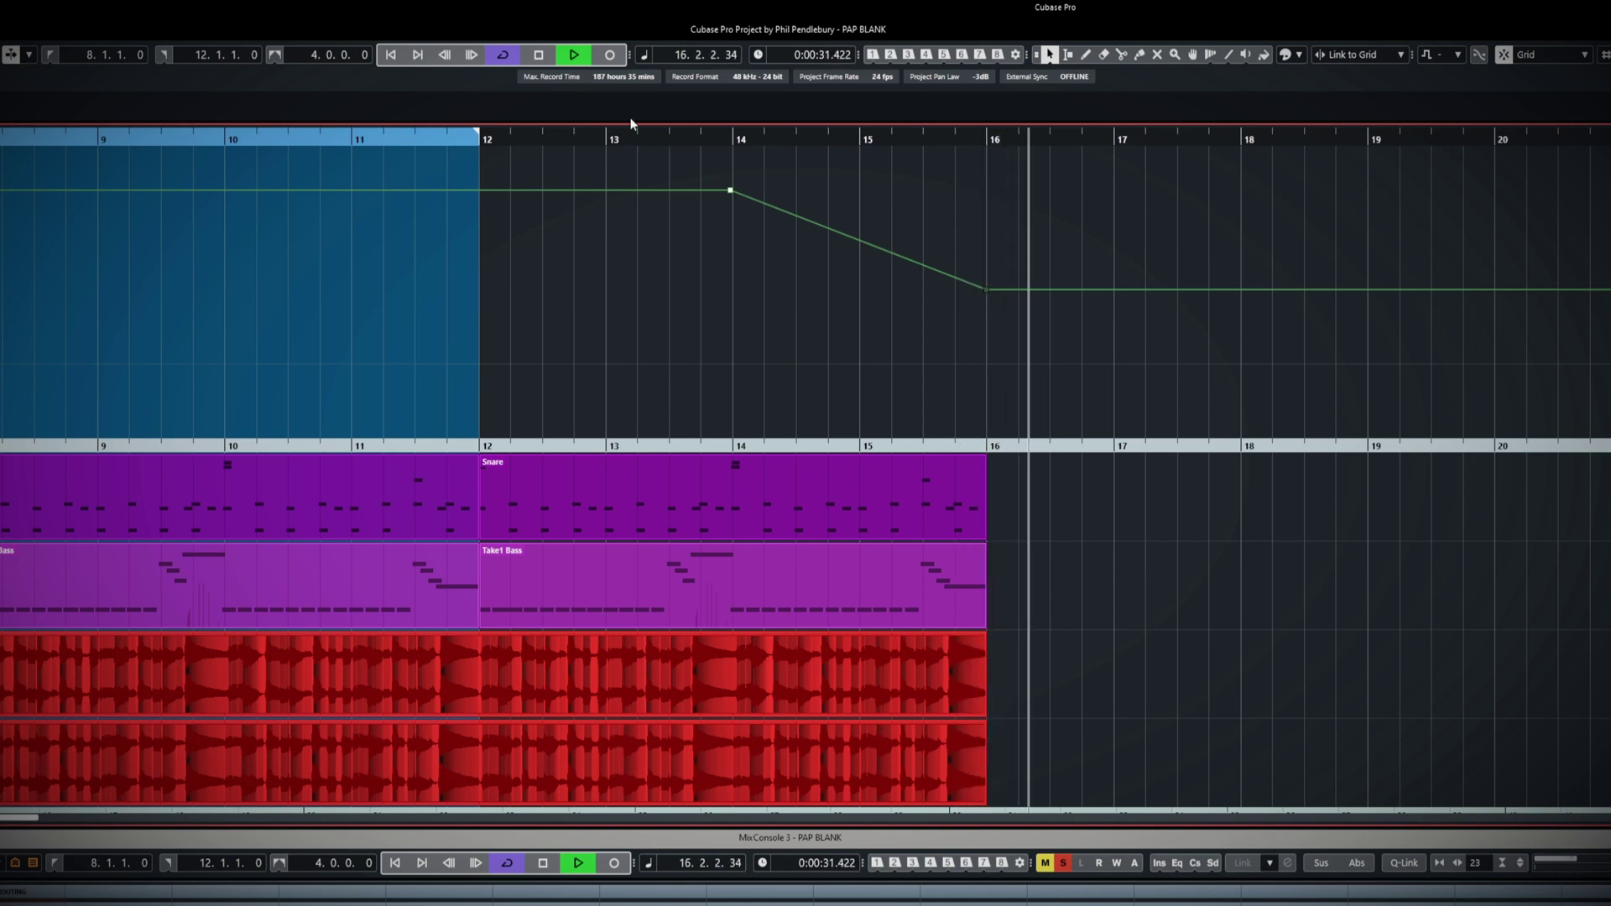
key(space)
Step: Anchor a tempo point at bar 12, drop bar 14 to about 101.5 BPM, and raise bar 16
click(480, 194)
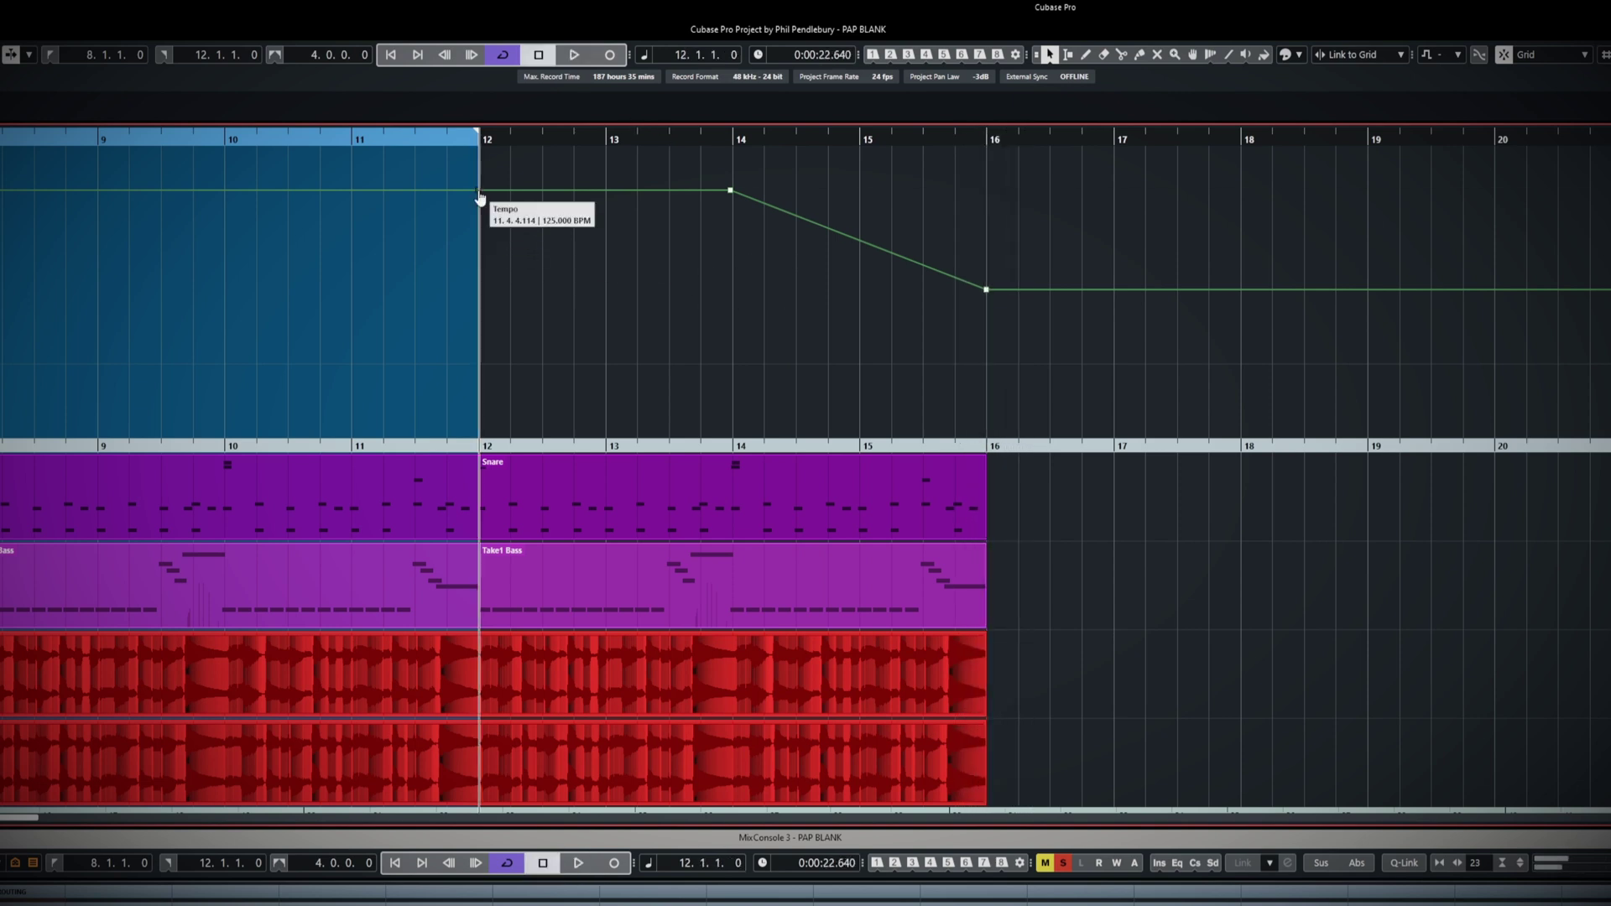
drag(731, 193, 738, 315)
click(988, 292)
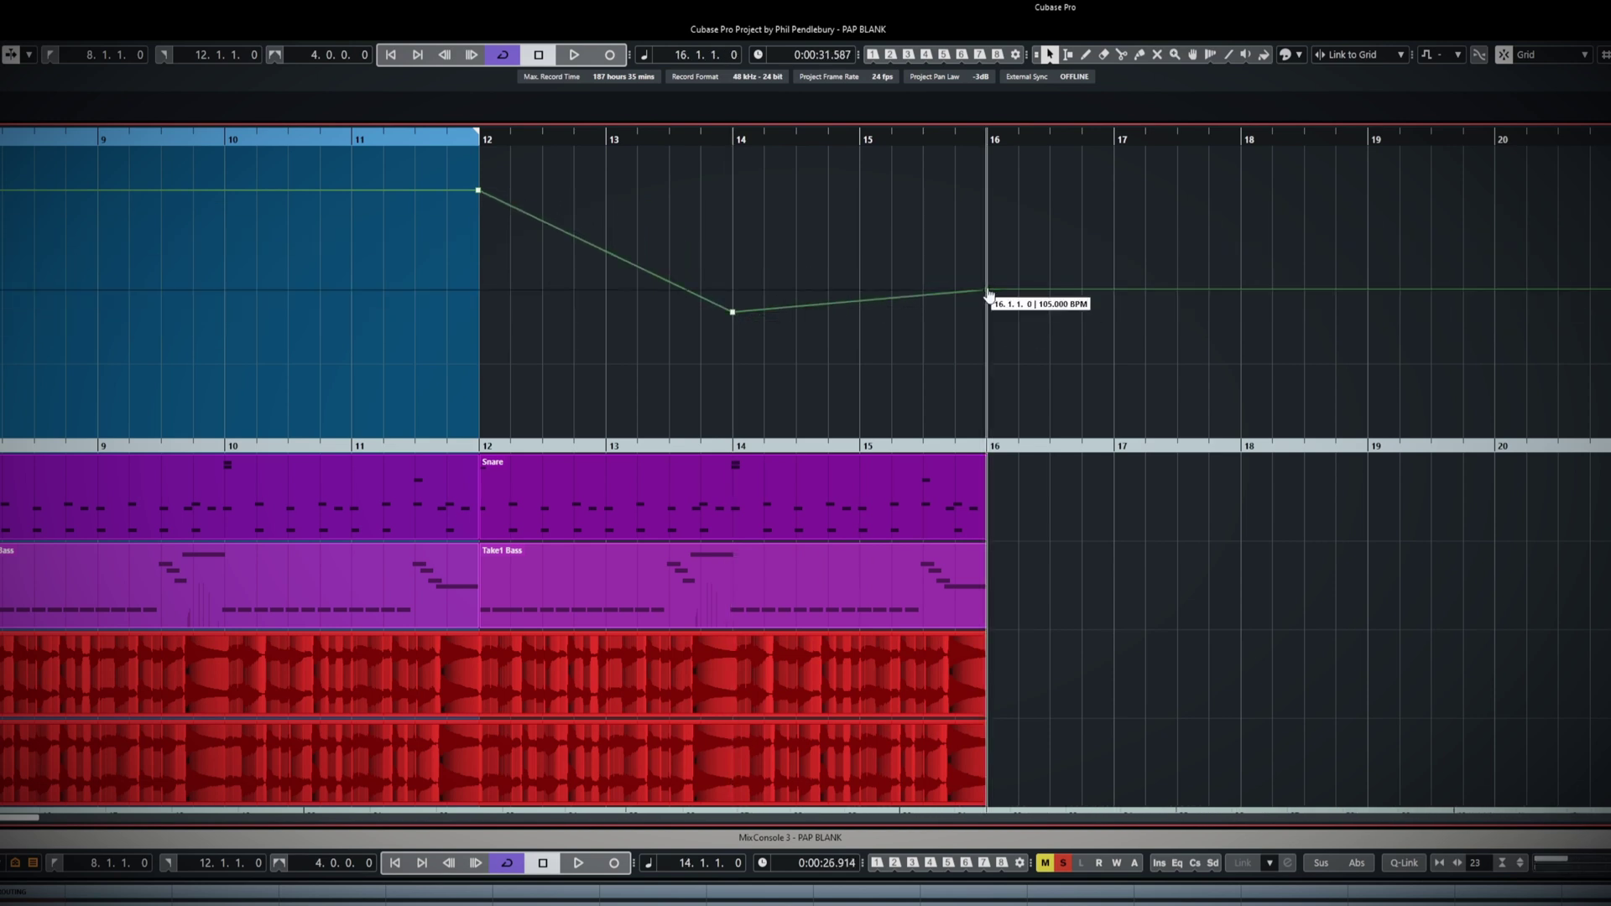
mouse_move(989, 293)
mouse_down()
mouse_move(987, 316)
mouse_move(977, 164)
mouse_up()
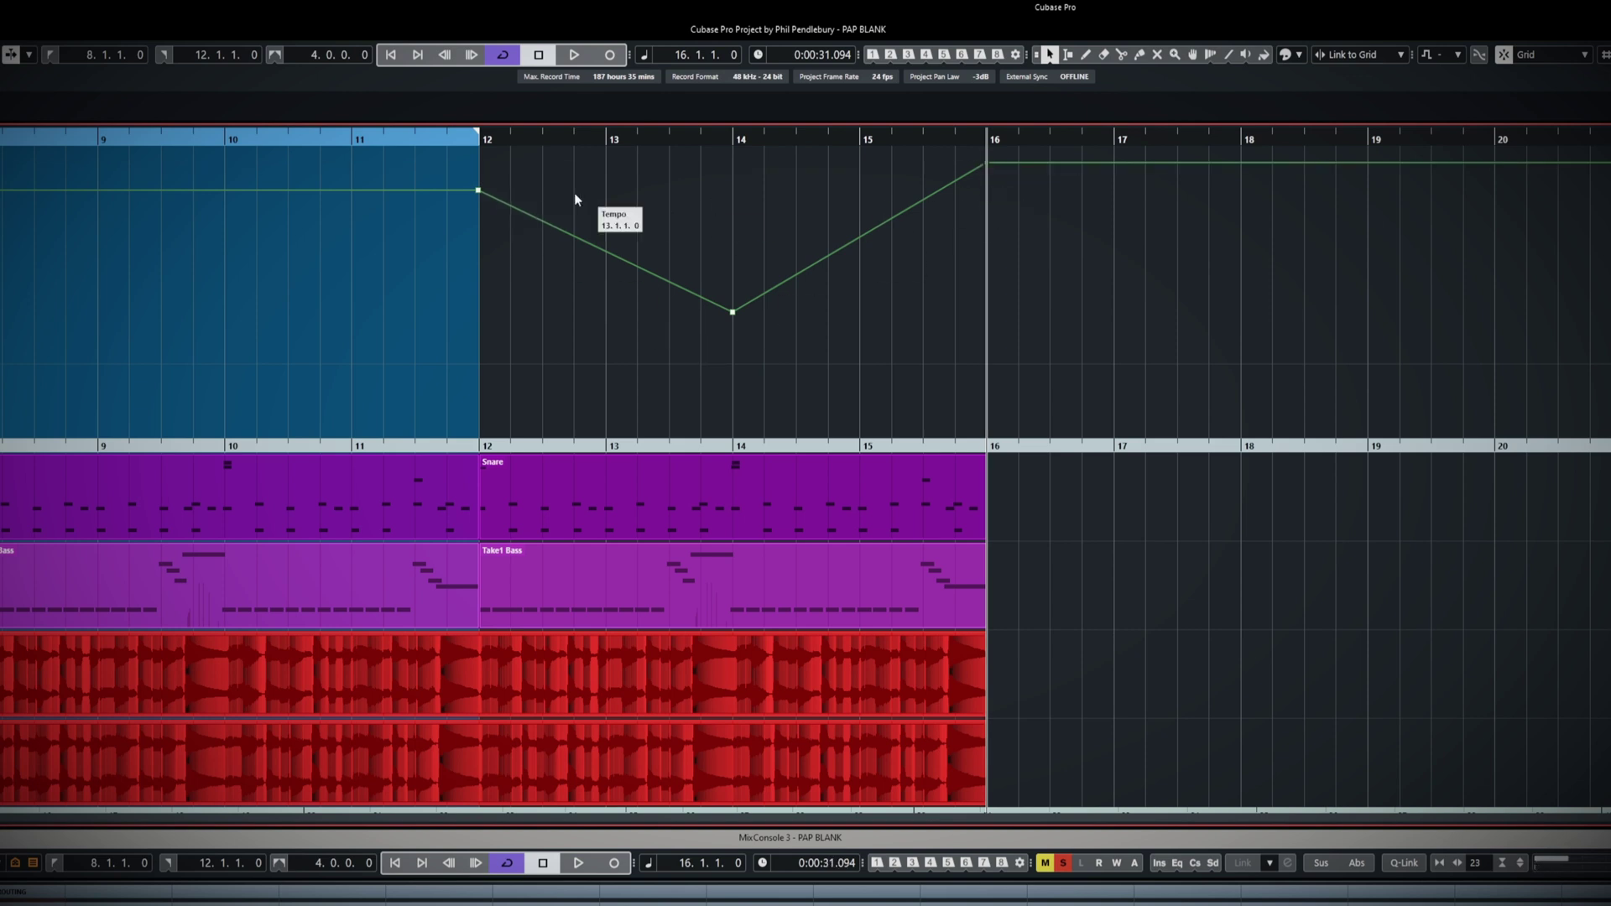
click(384, 141)
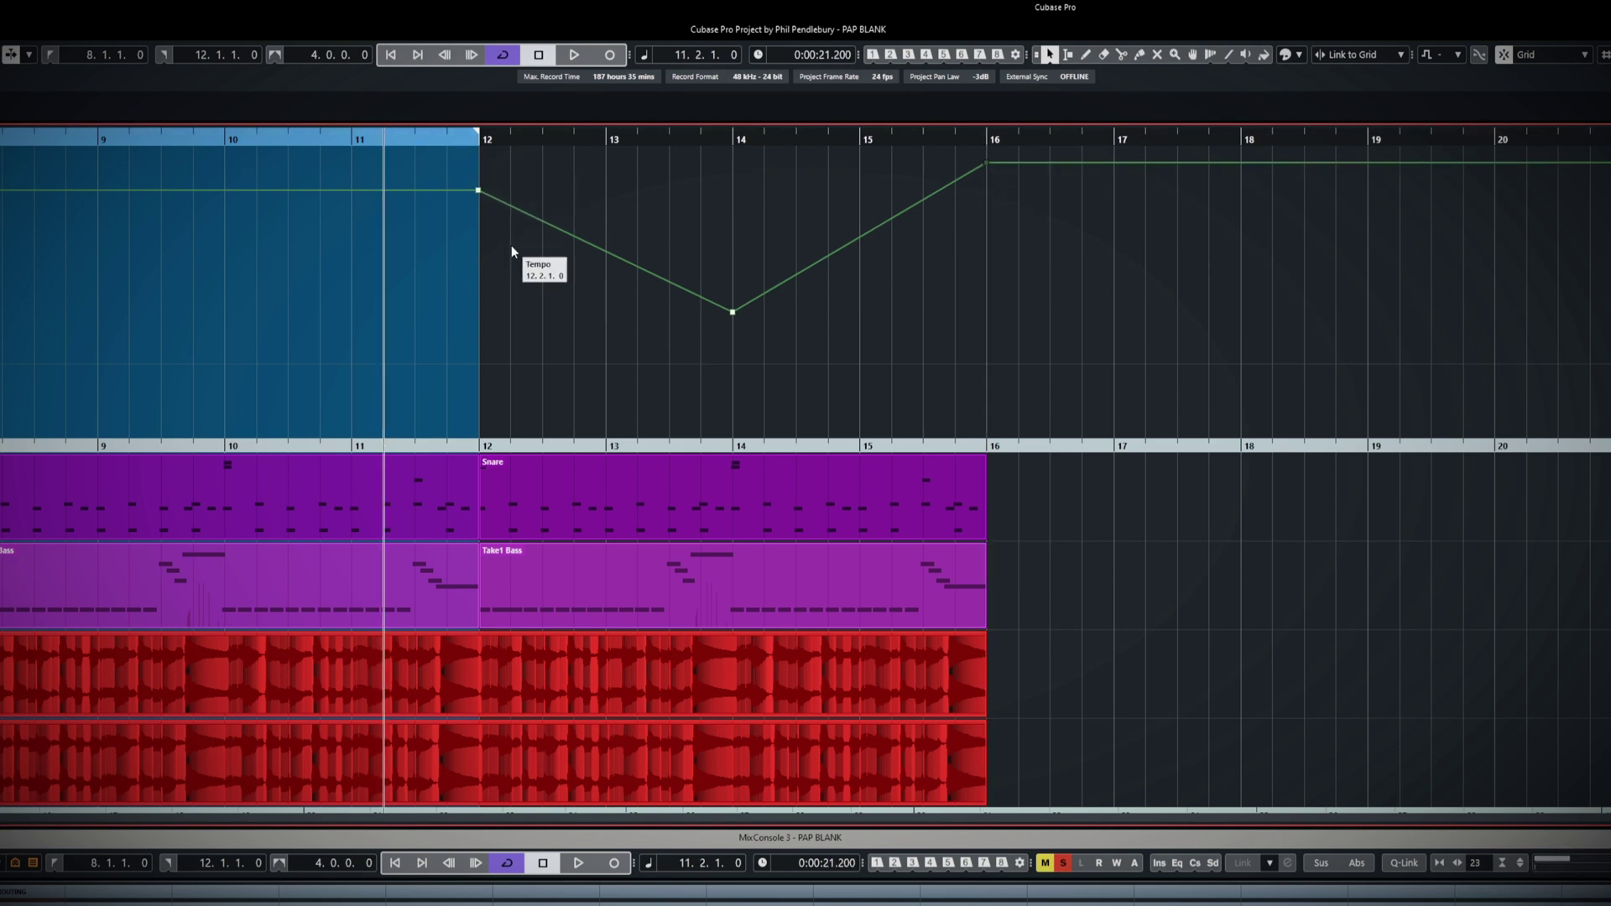
key(space)
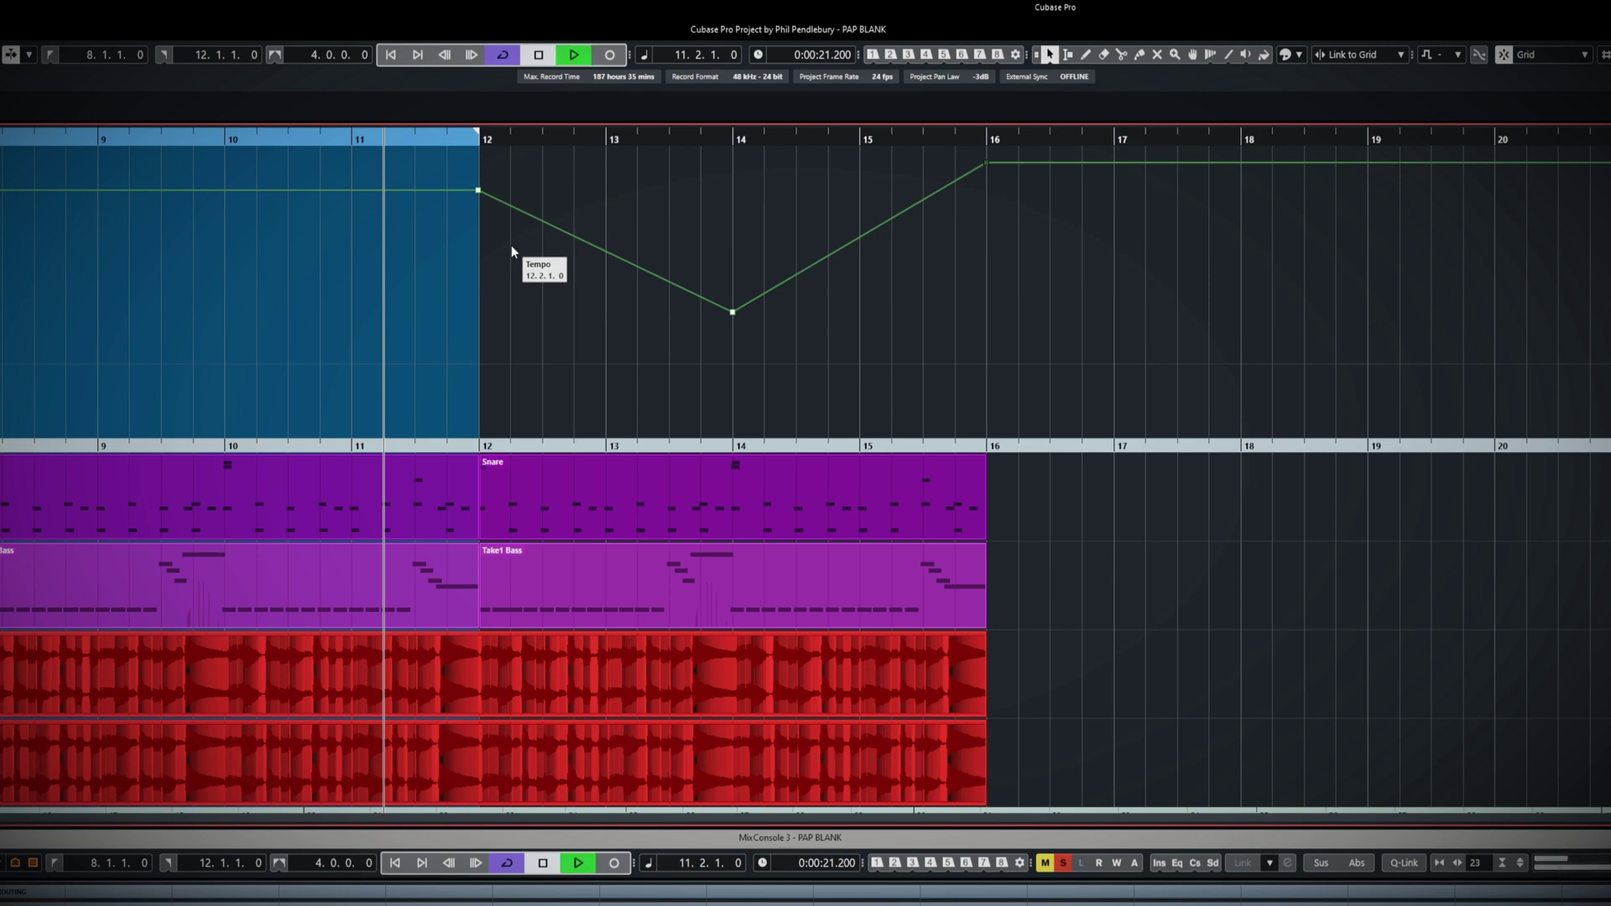
key(KP_Divide)
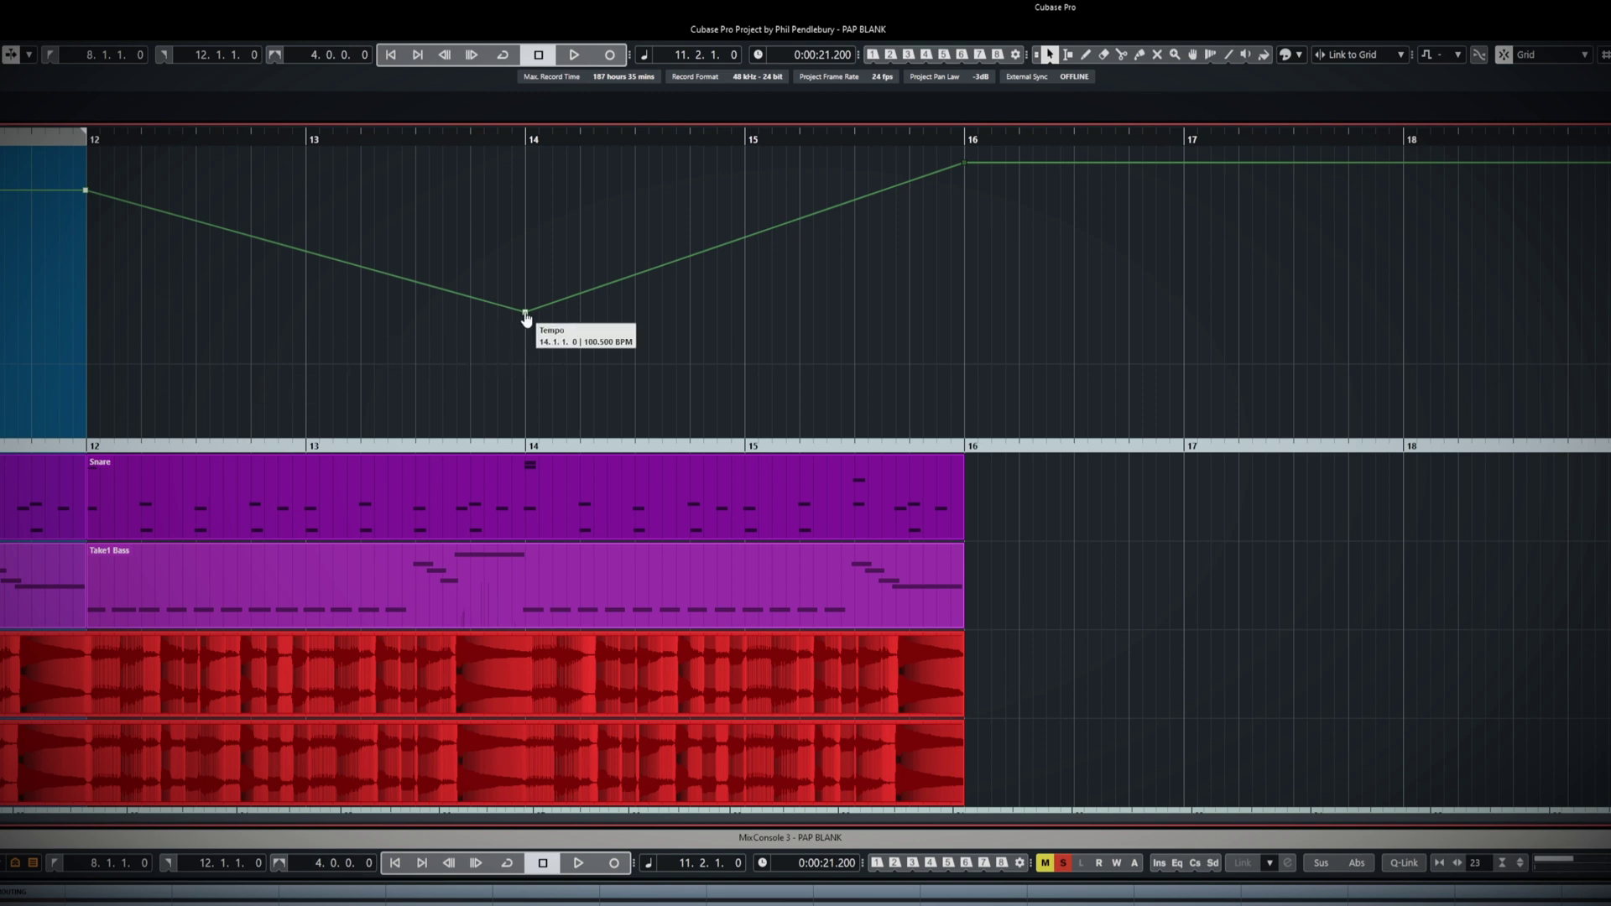
Step: Lower bar 14 to about 91 BPM, add points at 12.4 and 15.2, and raise bar 16
drag(526, 316, 526, 361)
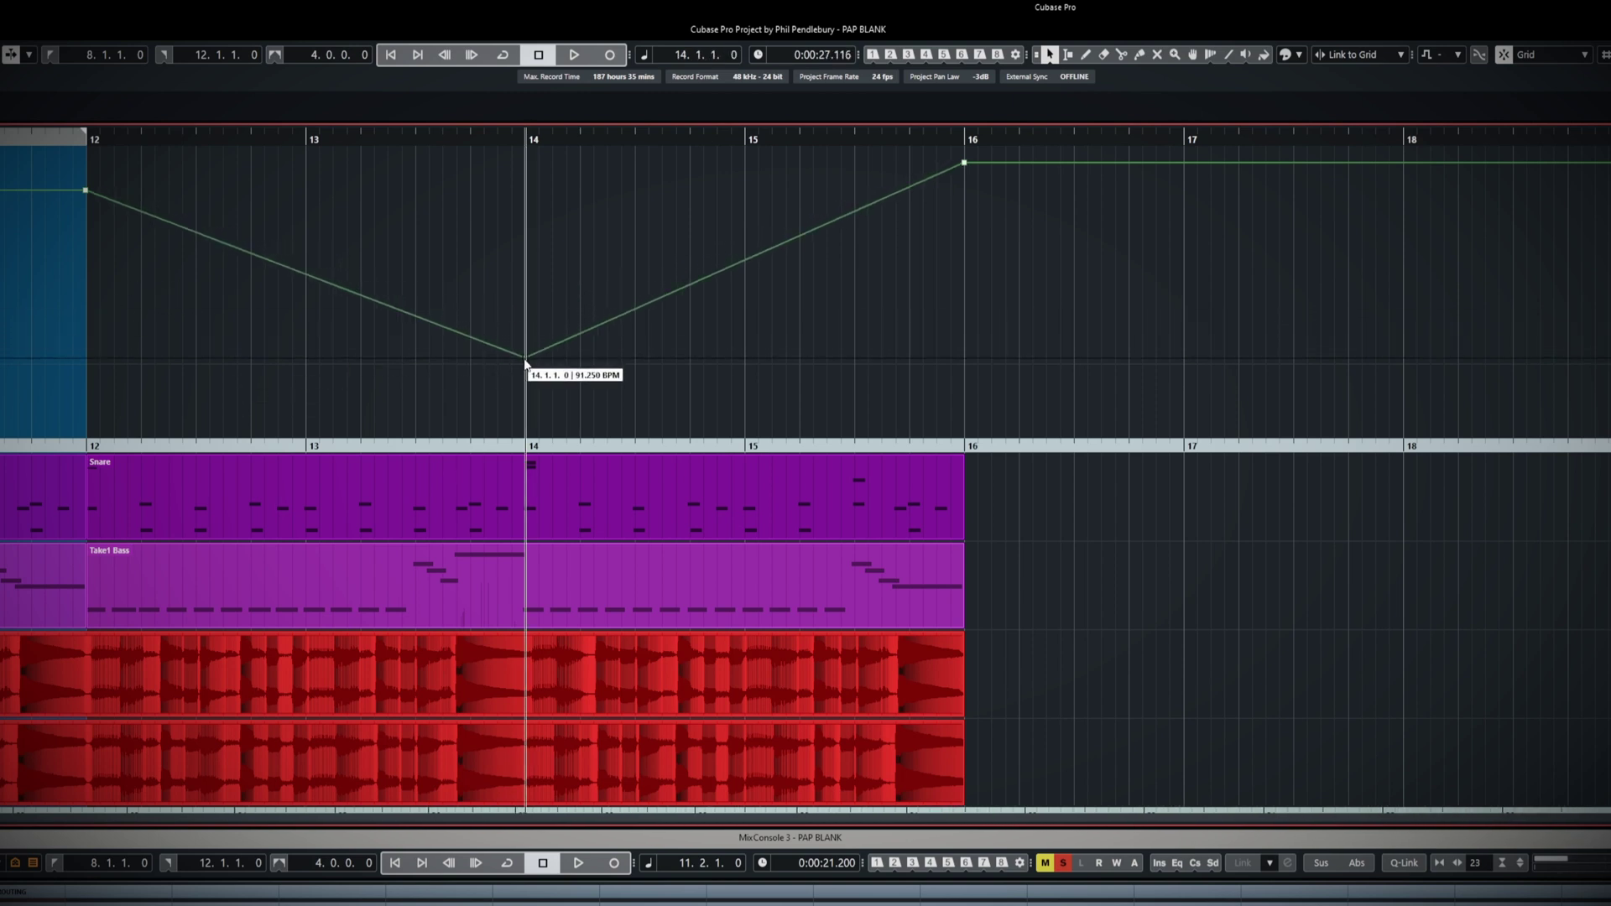
drag(314, 272, 263, 326)
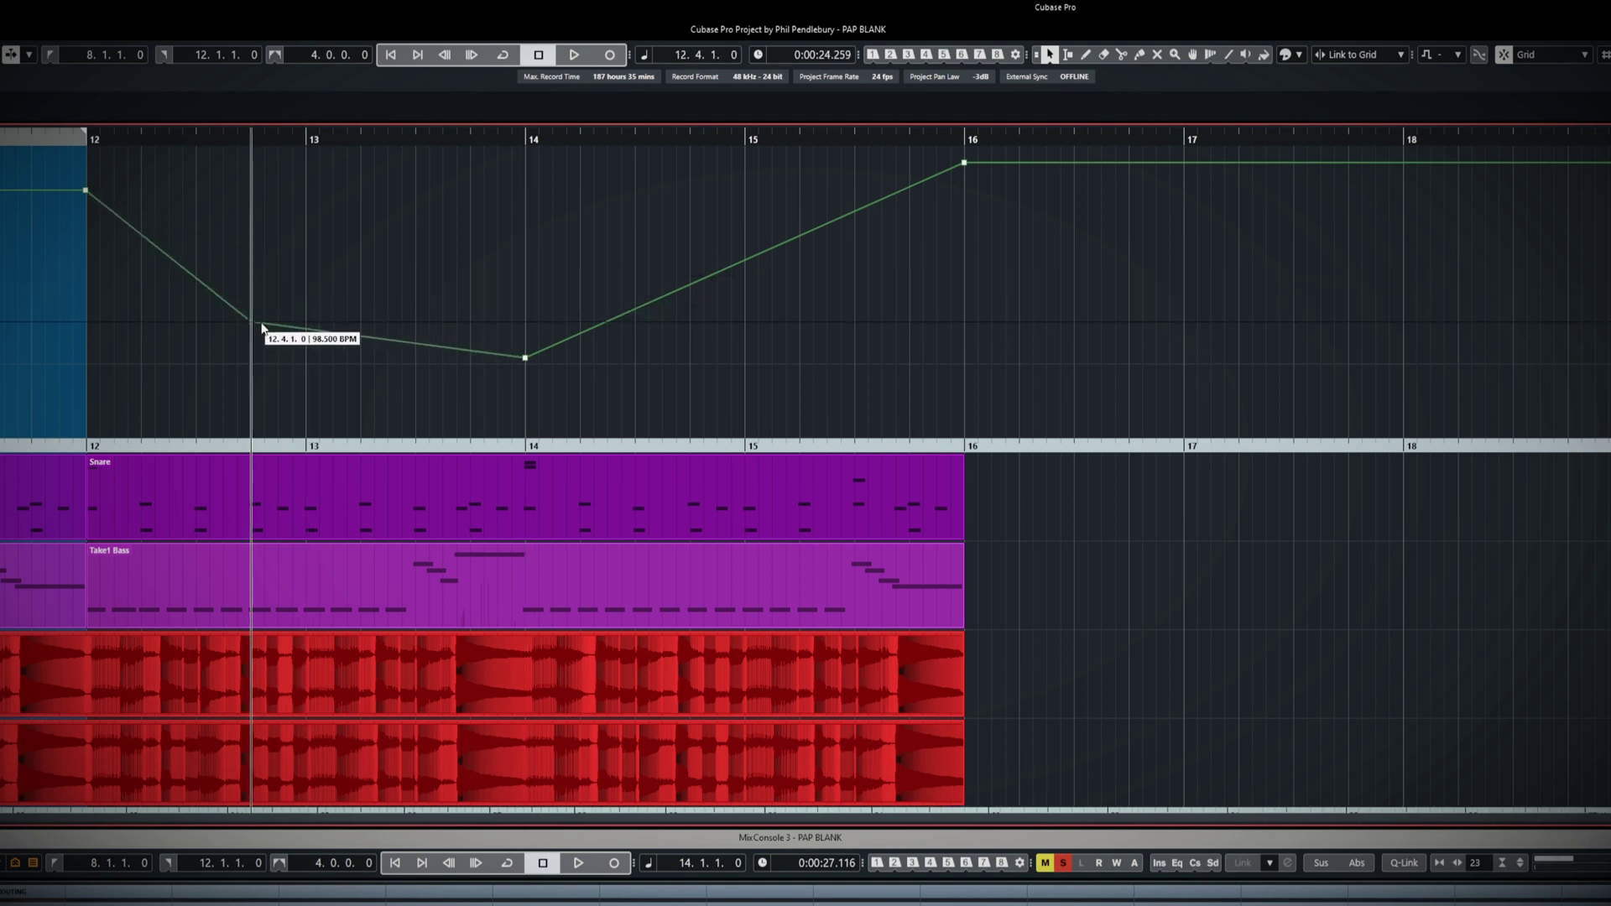
drag(769, 246, 800, 325)
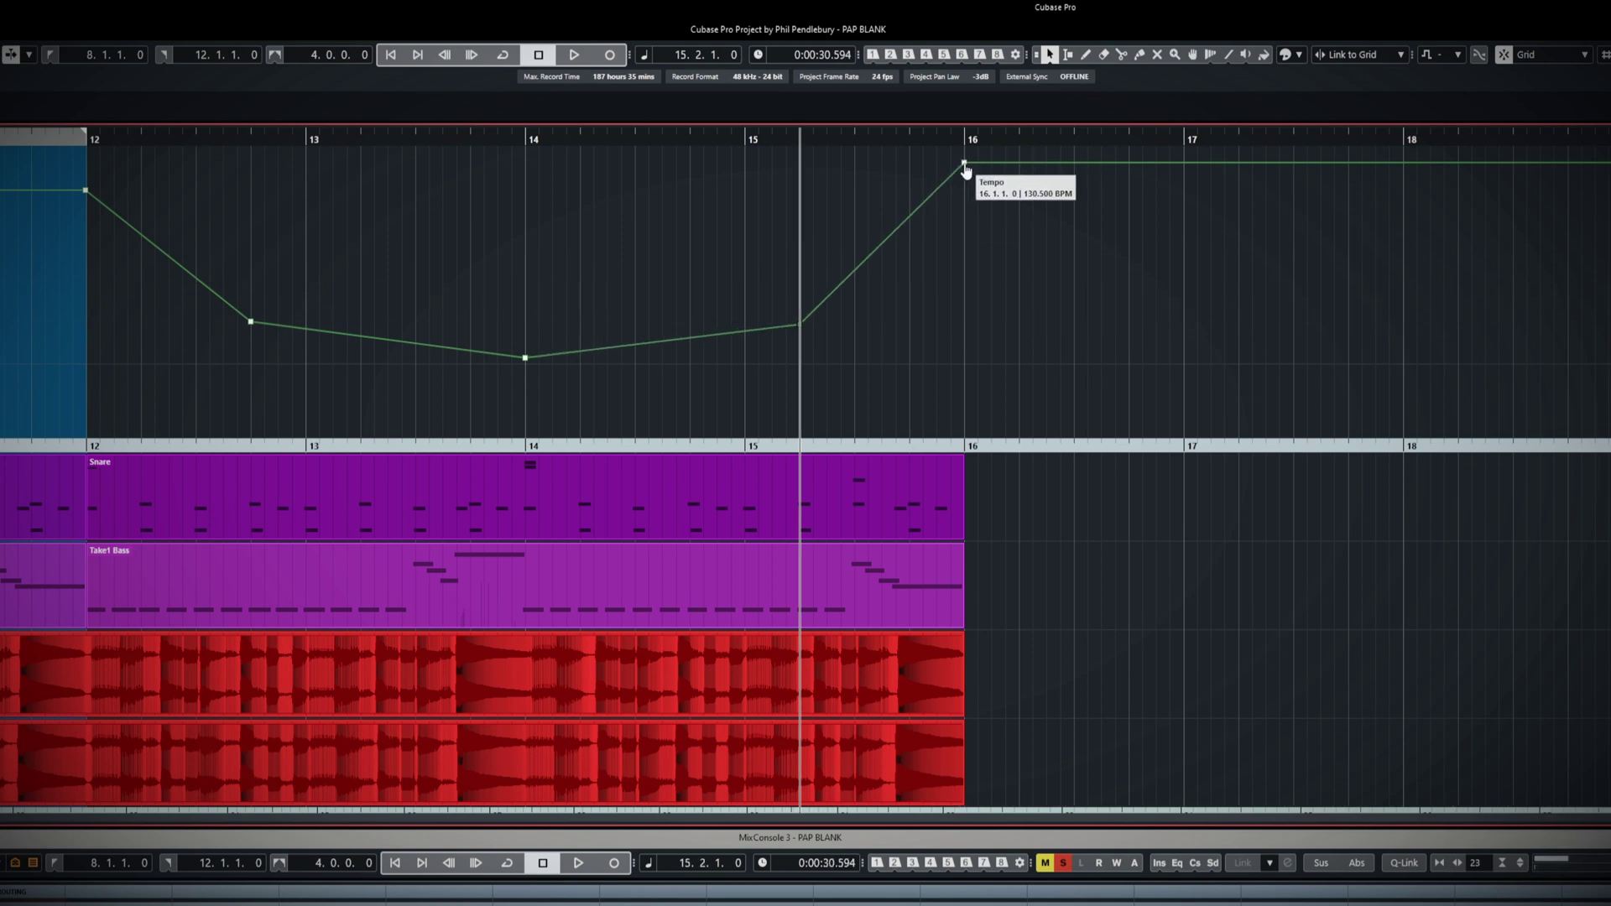
drag(965, 170, 964, 149)
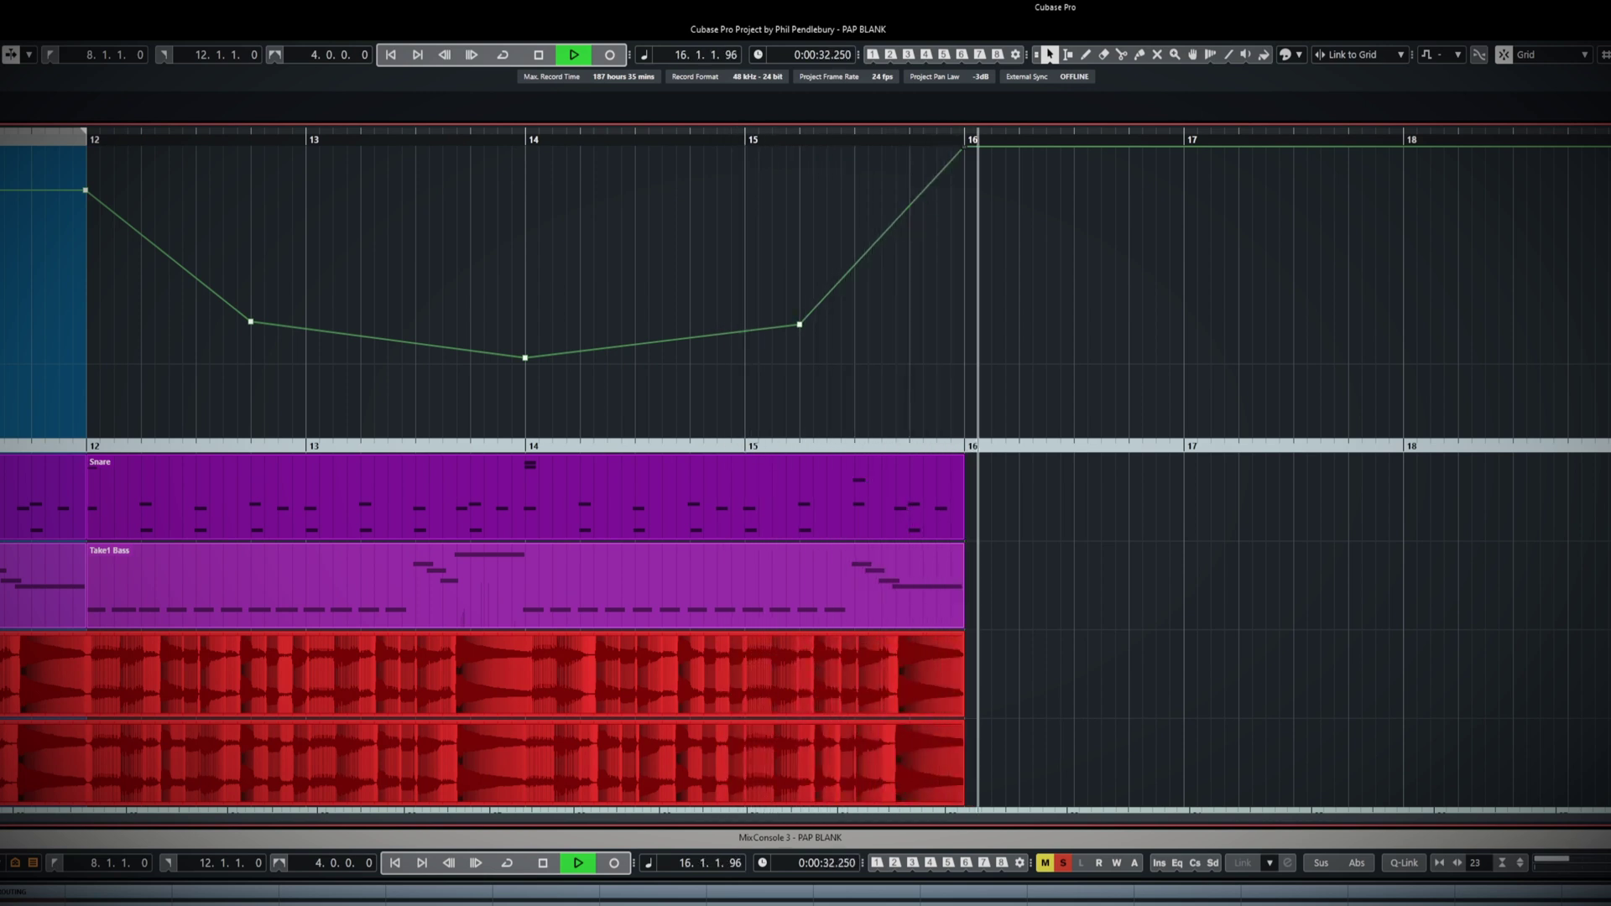
key(space)
Step: Zoom out and move the ramp's starting tempo point earlier to about bar 11
key(g)
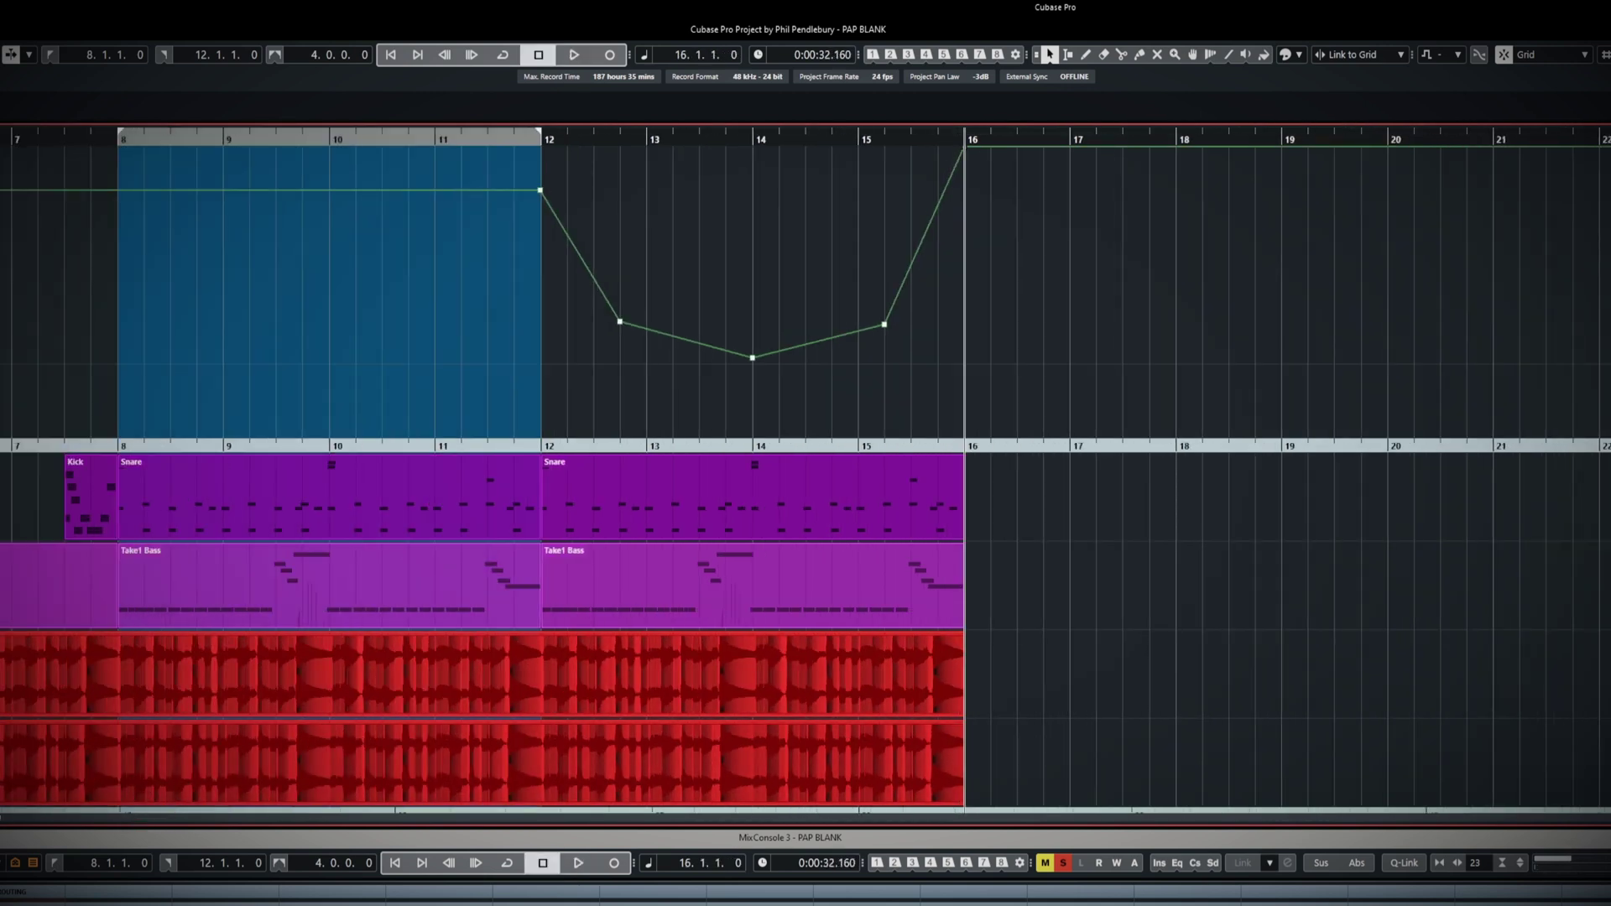
scroll(538, 425, left, 2)
scroll(537, 425, left, 2)
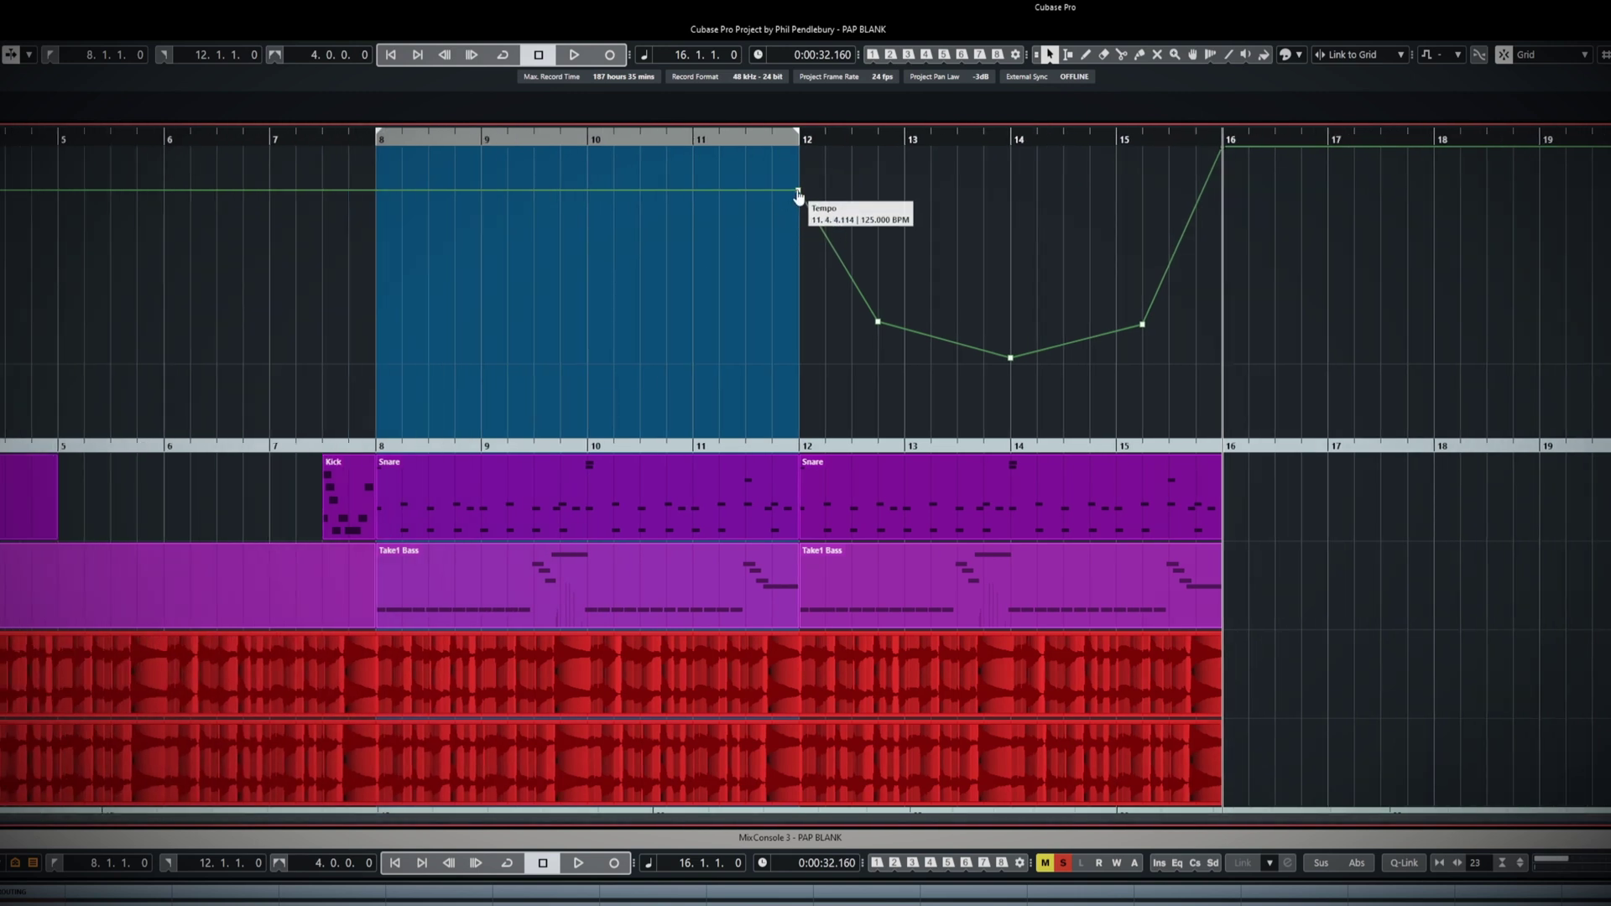
drag(798, 193, 747, 232)
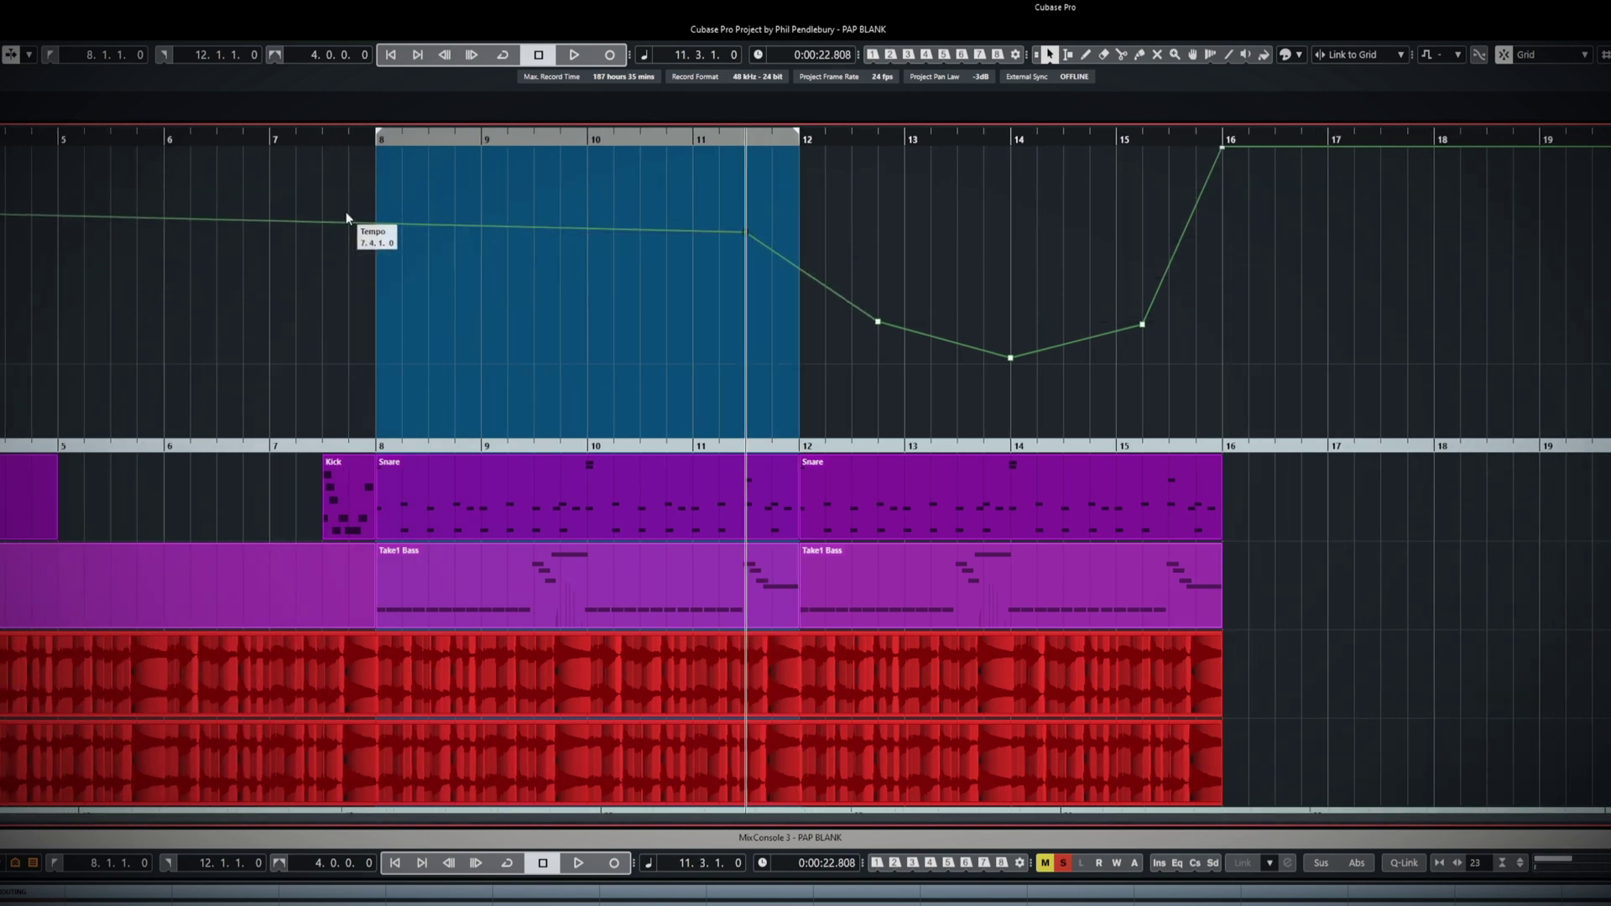
Step: Add a bar 8 point and a bar 10 peak dropping to 104 BPM at 10.4
click(386, 220)
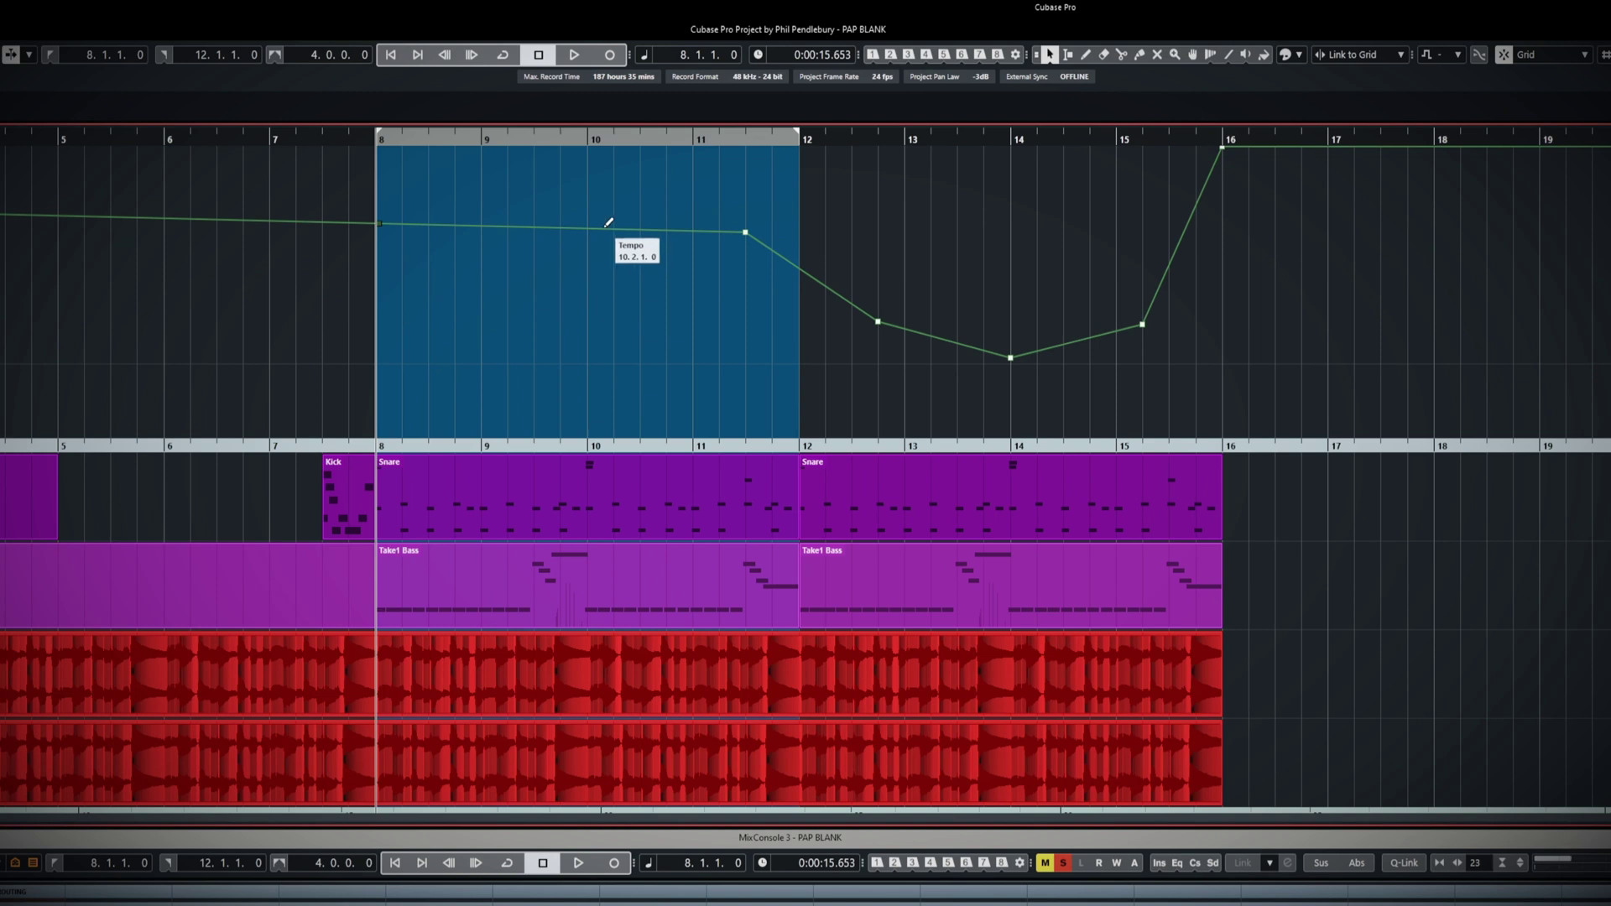
drag(599, 223, 589, 147)
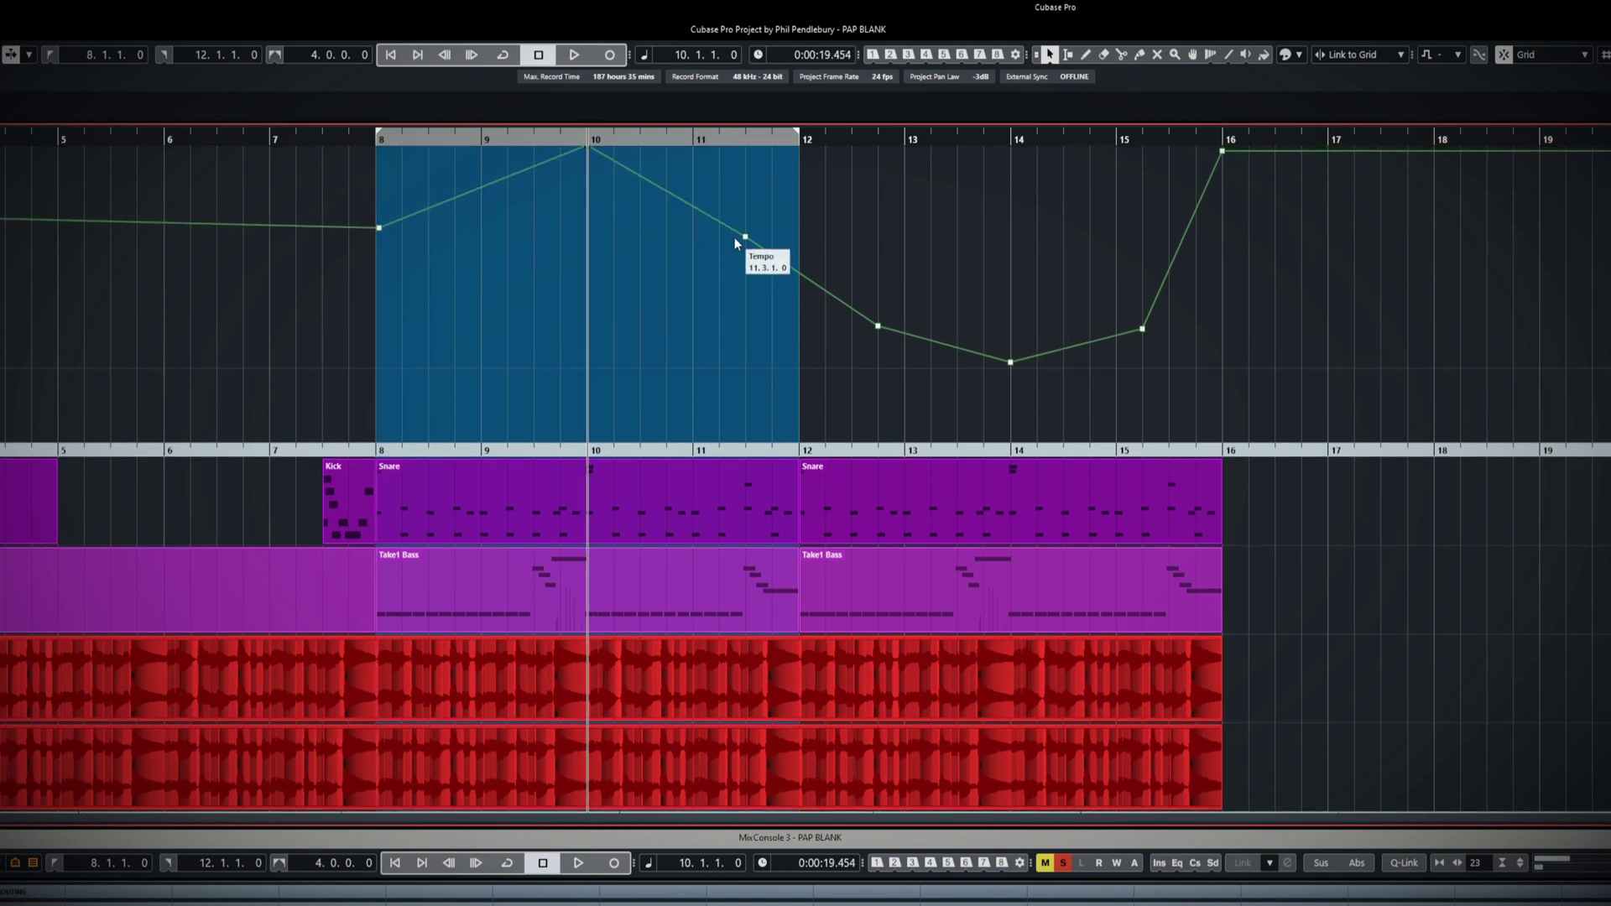
drag(735, 244, 674, 305)
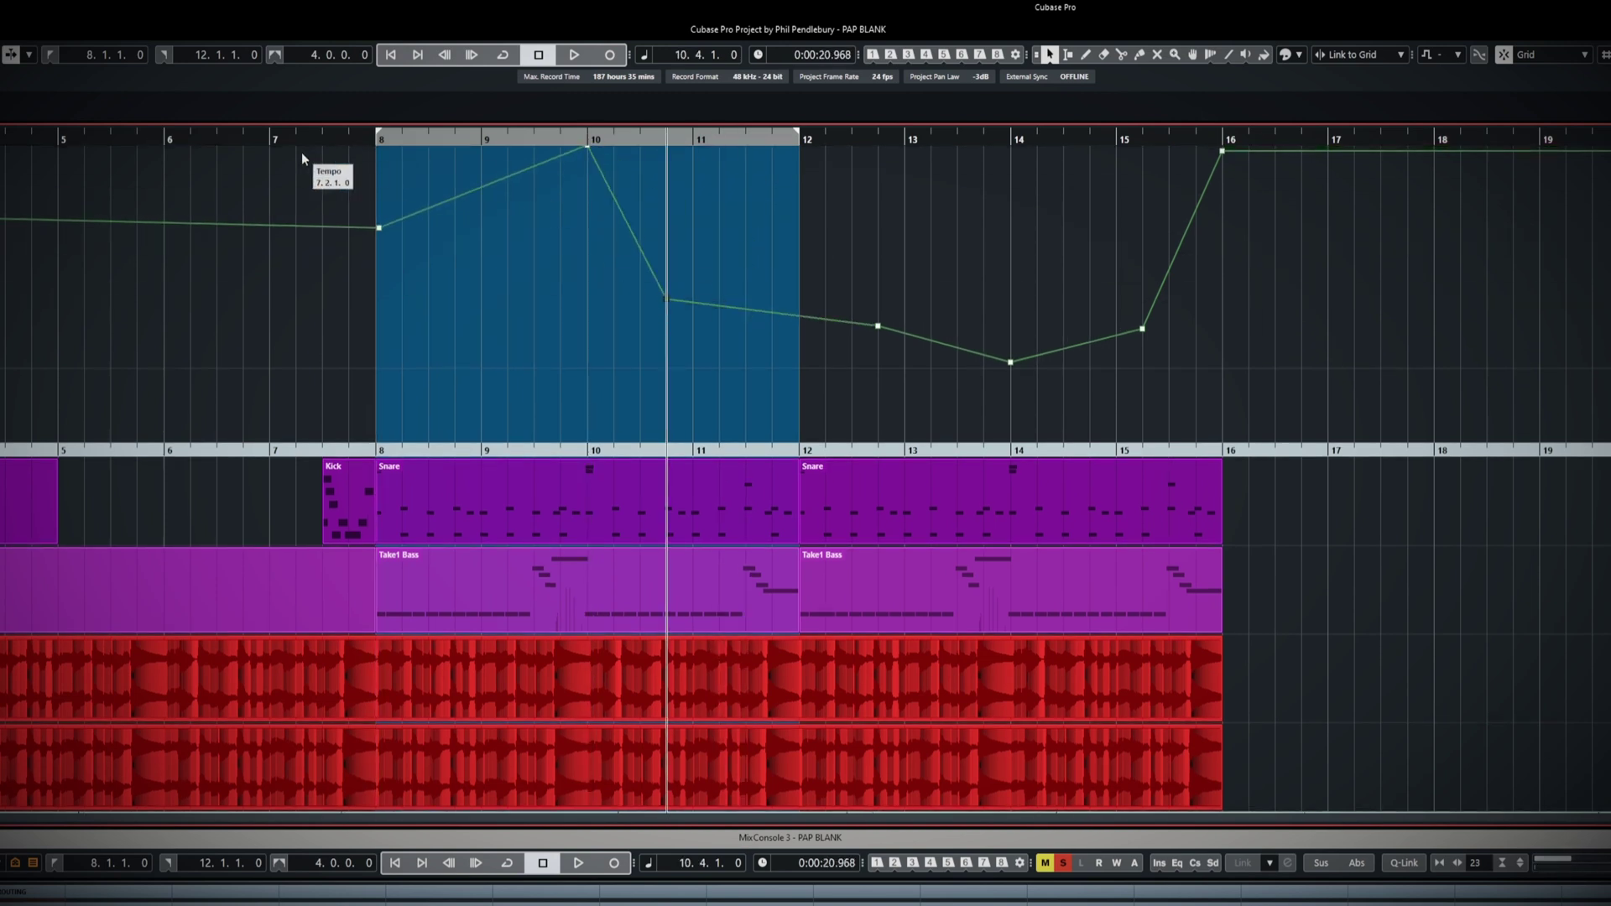
key(KP_1)
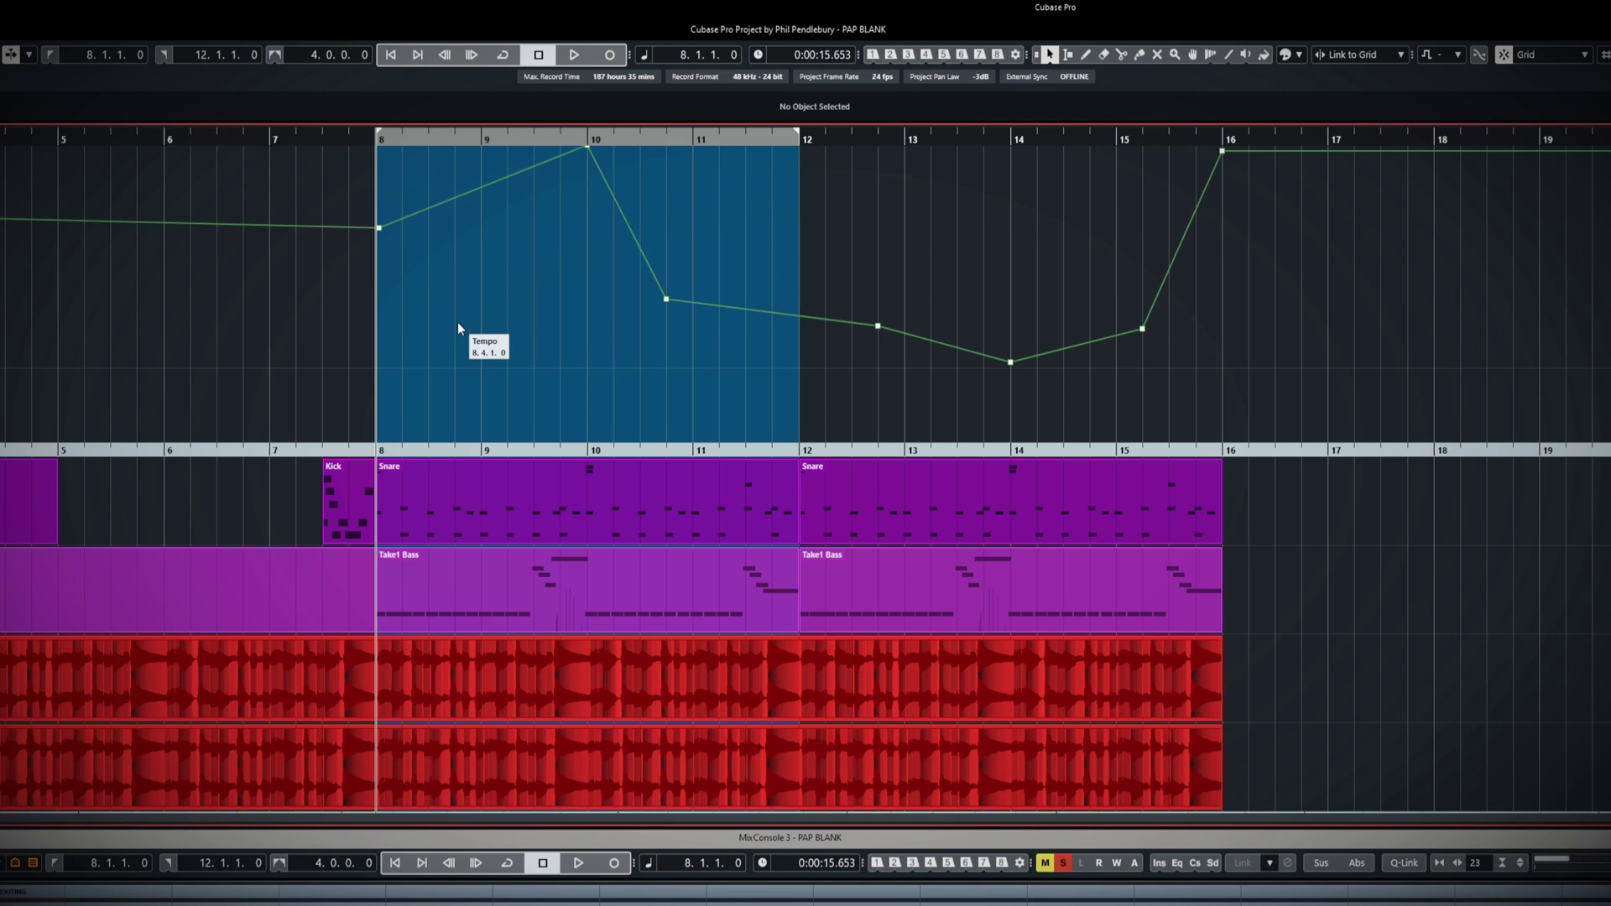
key(space)
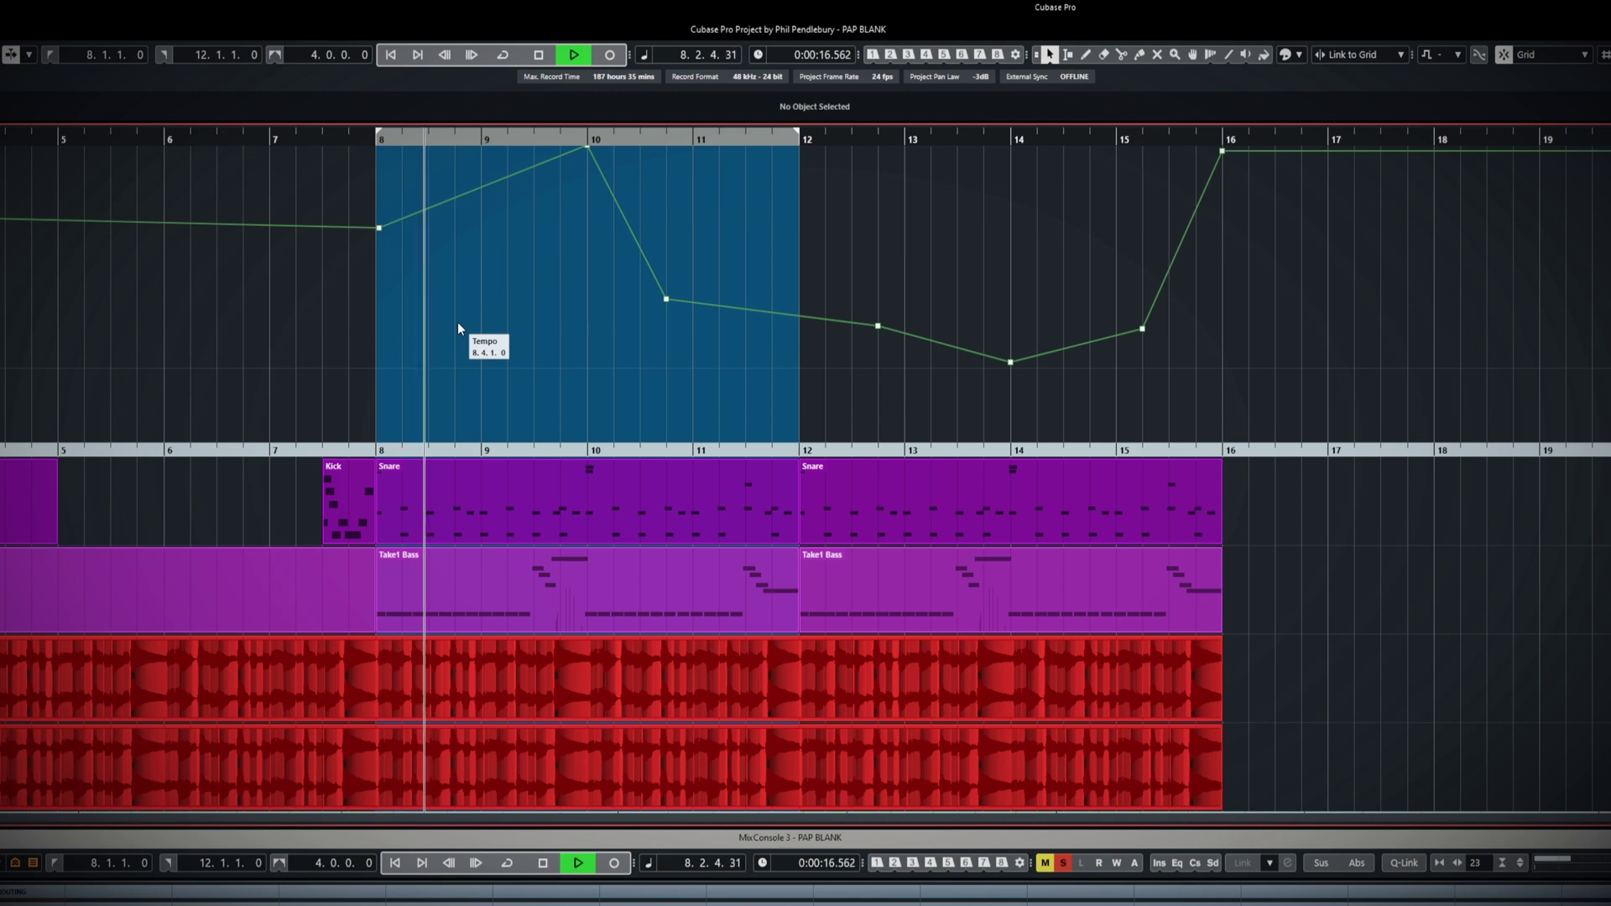